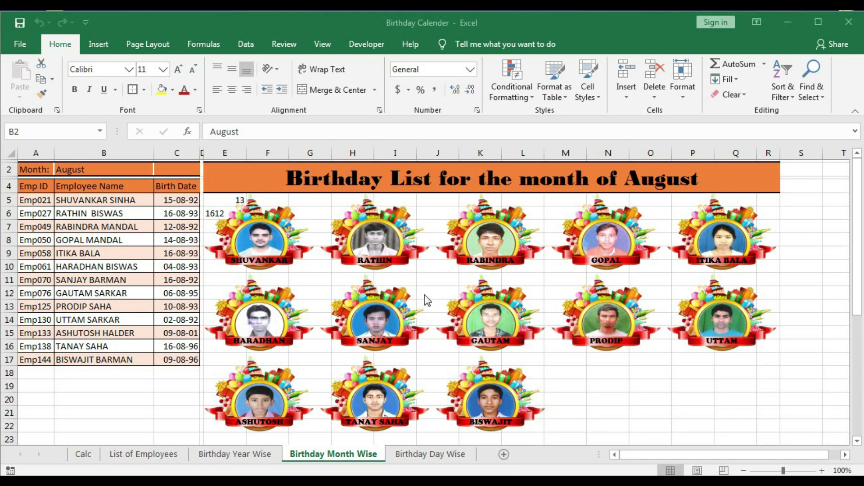
- Review the Birthday Year Wise sheet from January to December alongside the Birthday Month Wise sheet in the finished workbook
click(425, 295)
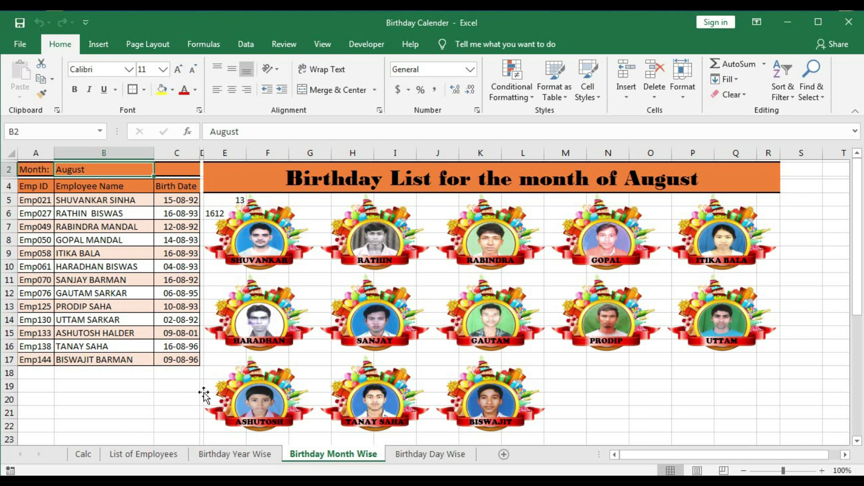
click(220, 456)
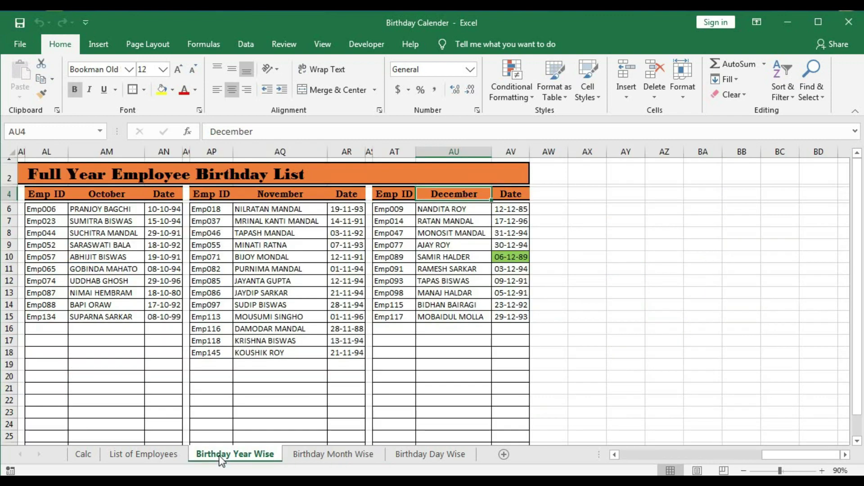
drag(766, 456, 617, 457)
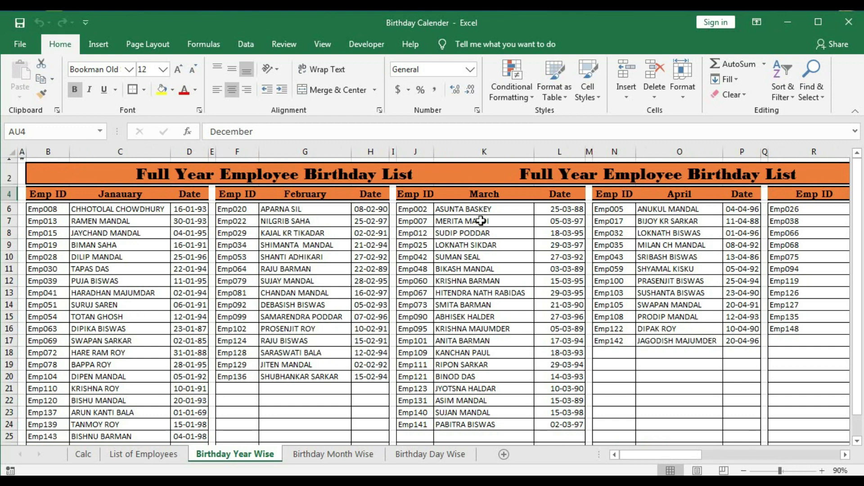
click(332, 455)
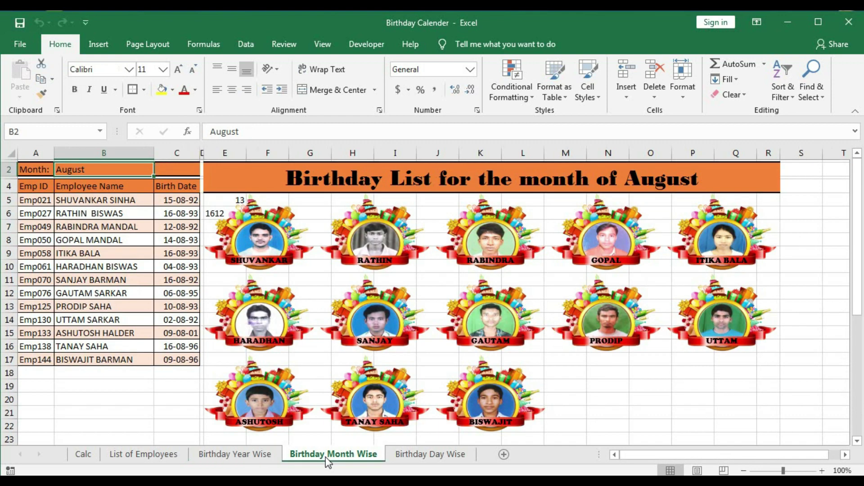
click(234, 455)
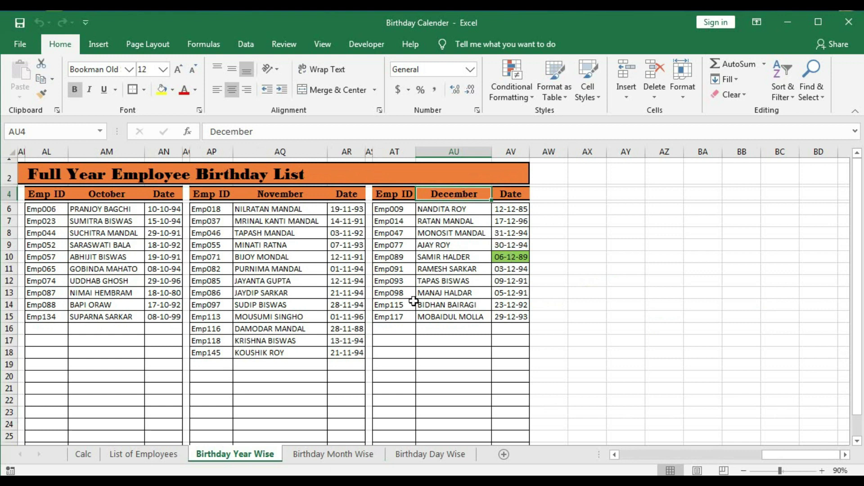
- Switch the Birthday Month Wise sheet's list to the month of December
click(323, 455)
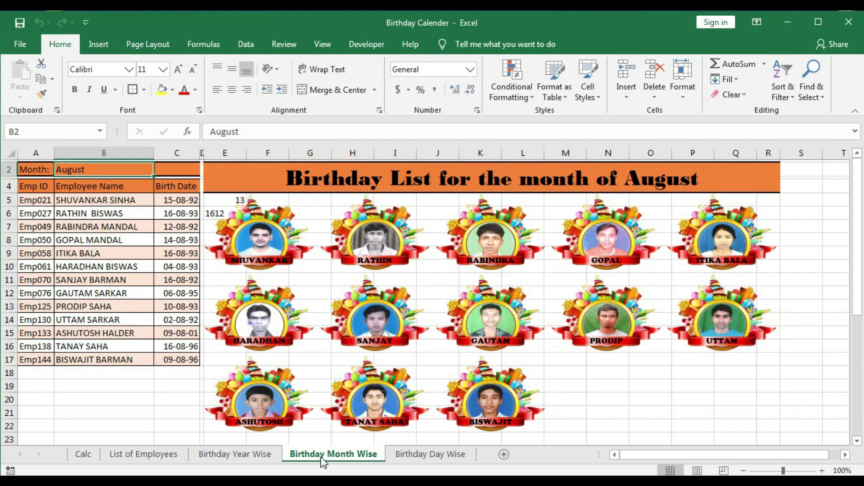
click(160, 171)
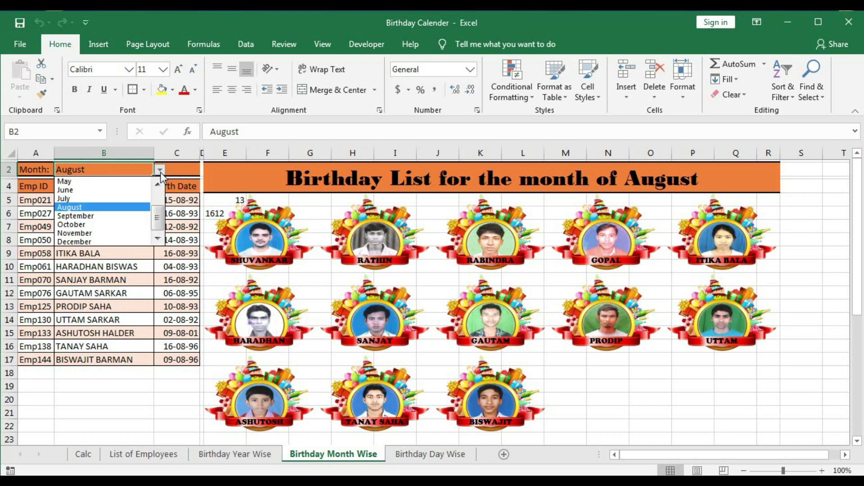
click(119, 243)
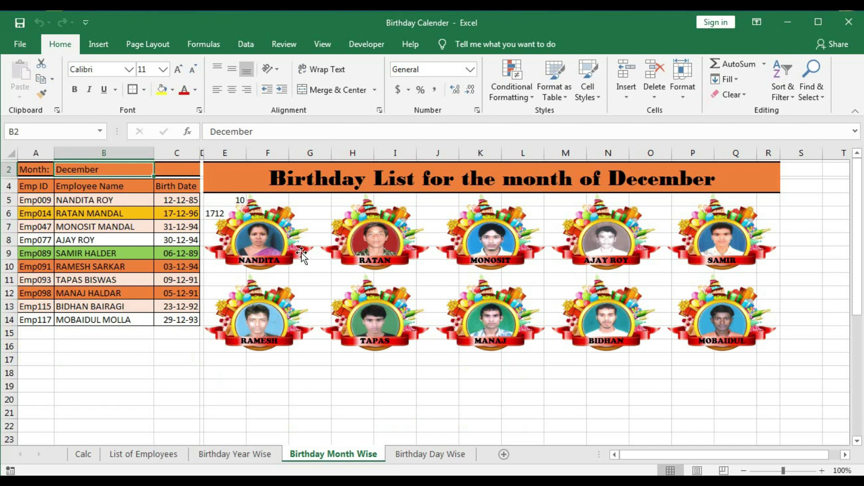
- Look over today's birthday list on the Birthday Day Wise sheet and revisit the year-wise and month-wise sheets
click(424, 454)
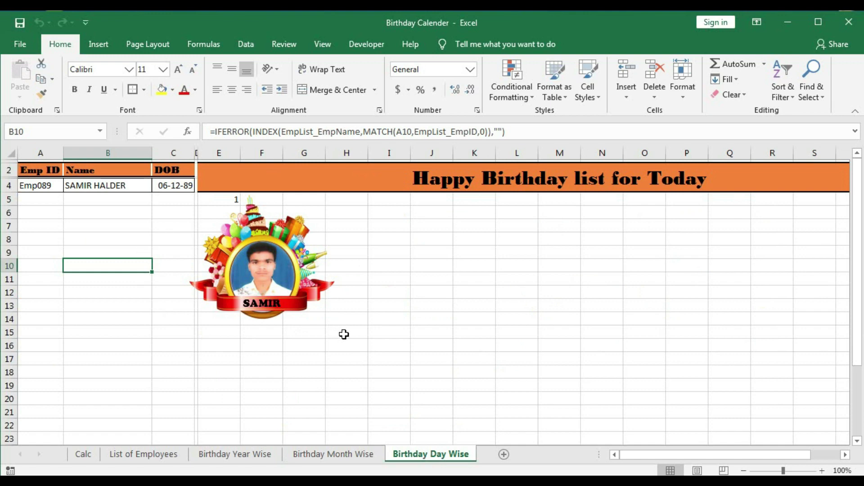
click(251, 456)
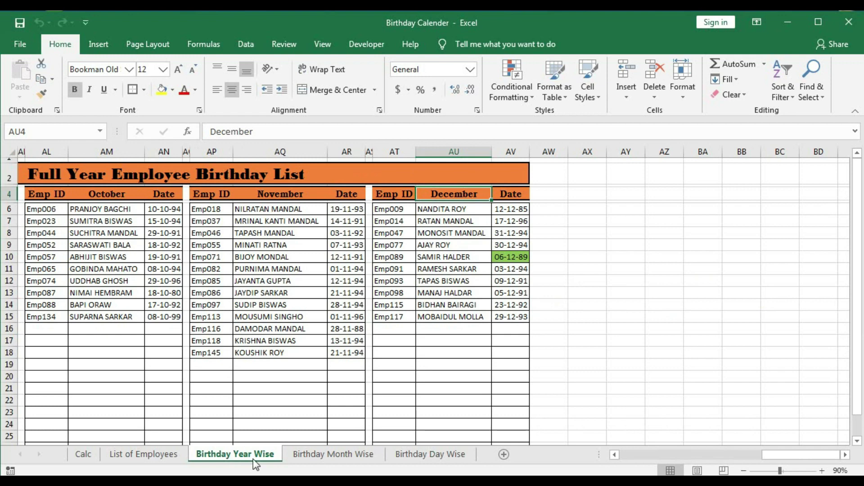
click(315, 461)
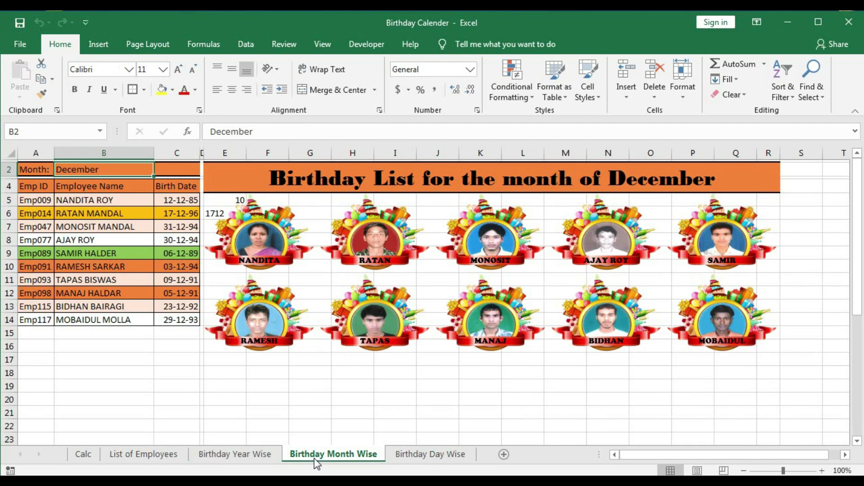
click(414, 459)
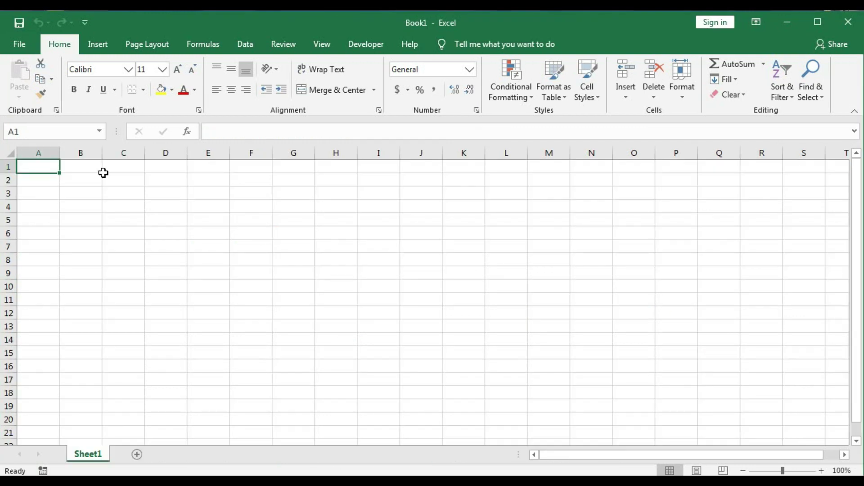
- Save the new blank workbook as Birthday Reminder in the 1-Employee Birthday Calender folder, in Excel Macro-Enabled Workbook format
click(19, 44)
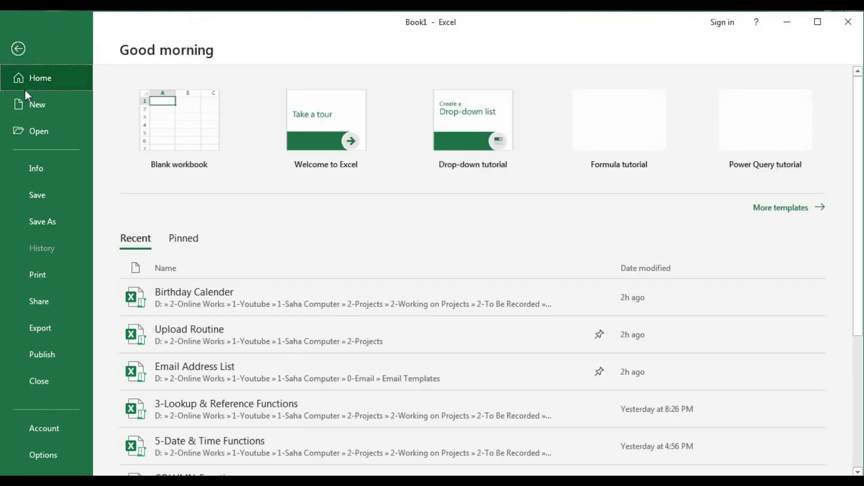
click(43, 223)
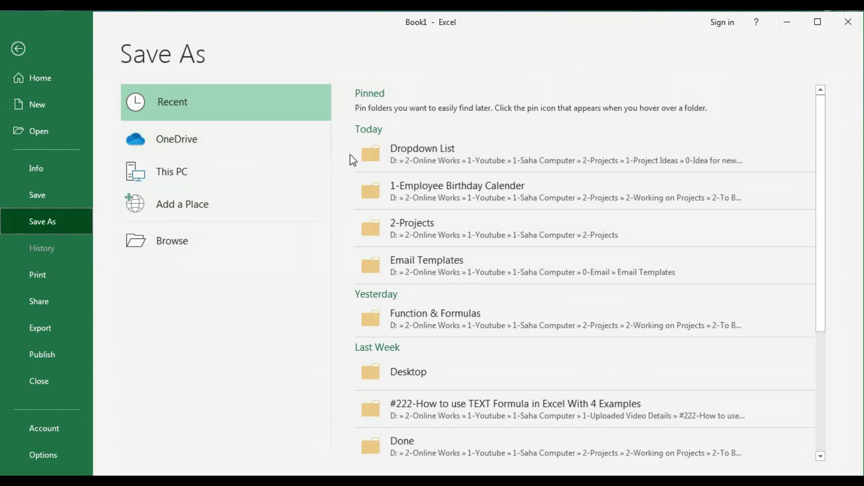
click(440, 190)
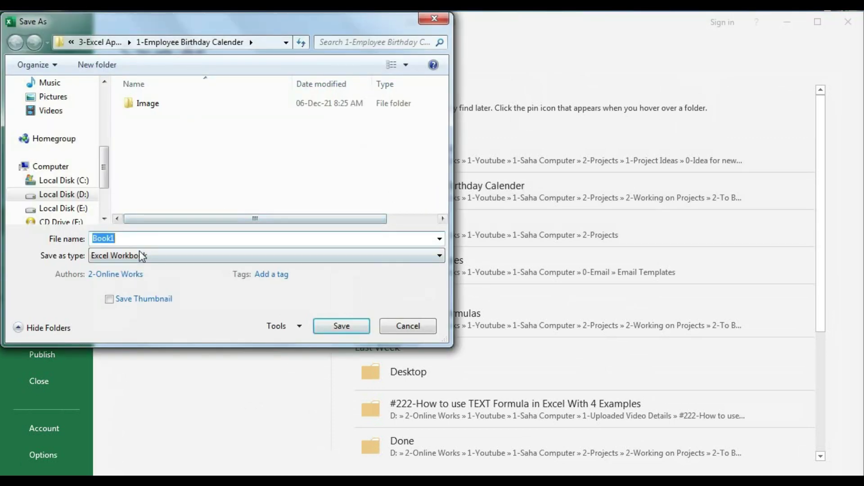
text(Bi)
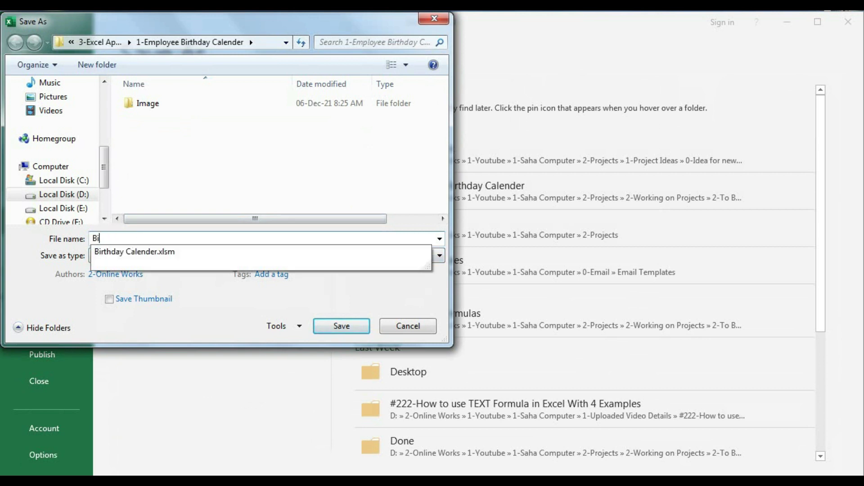
text(rthday Reminder)
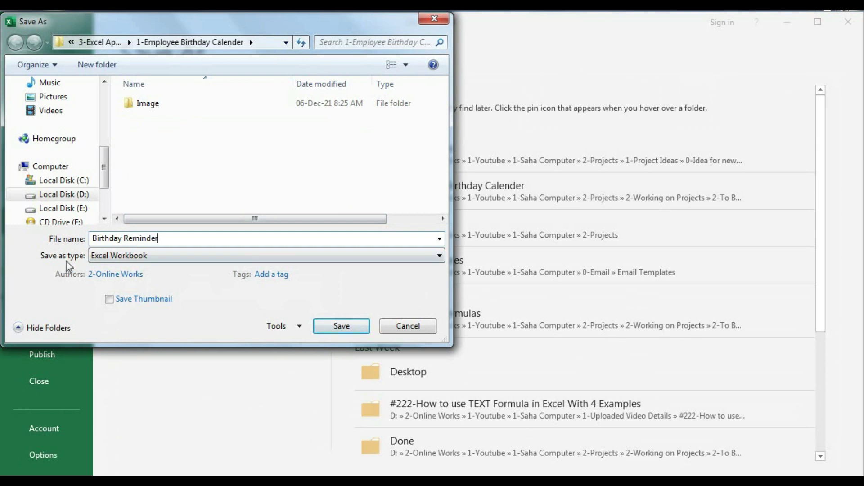
click(120, 257)
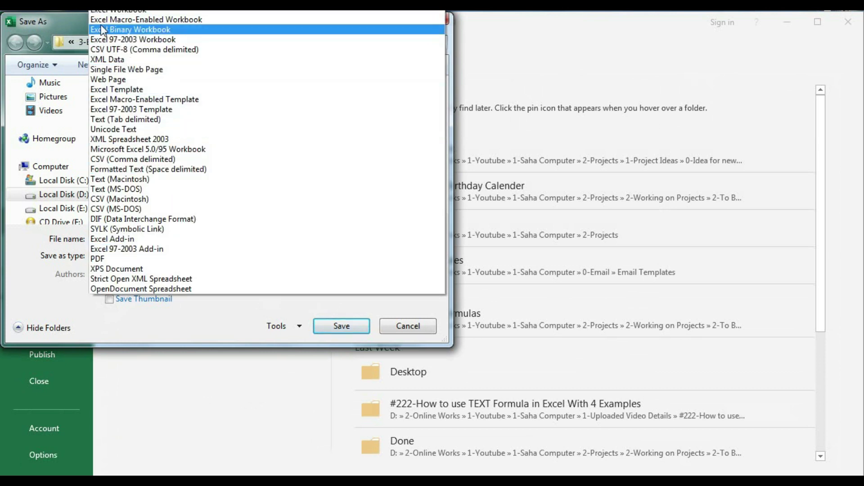
click(144, 19)
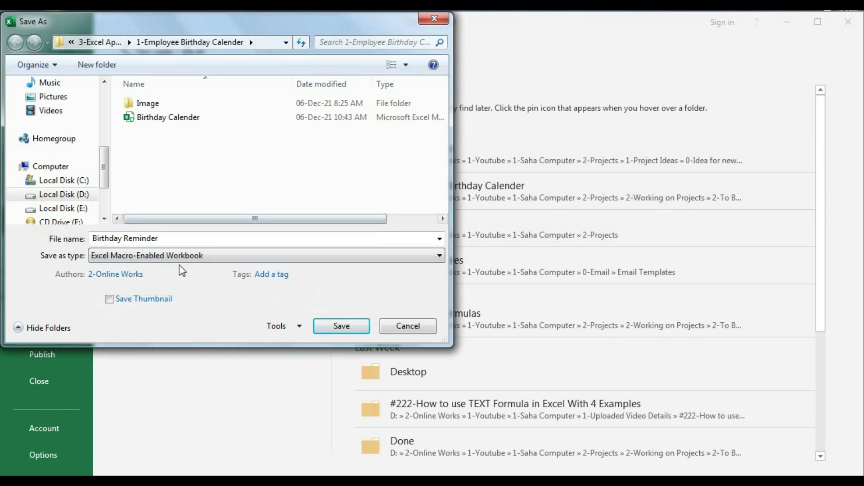
click(341, 326)
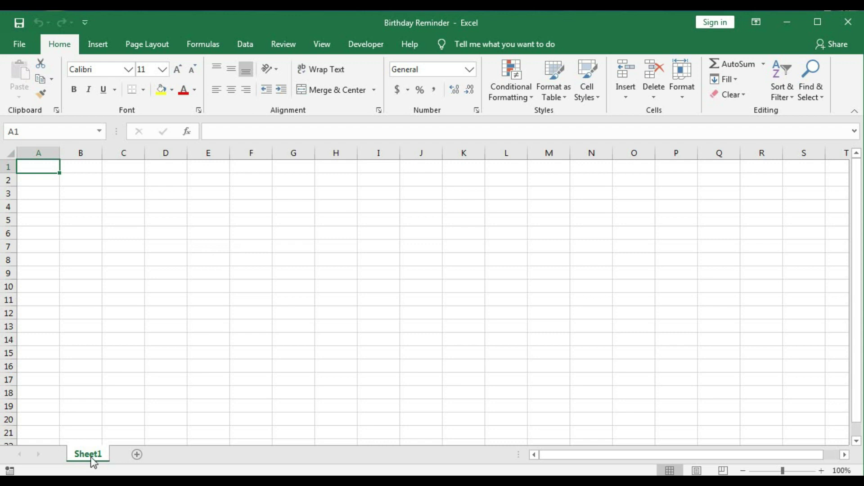
- Rename Sheet1 as Calc
double_click(103, 456)
text(Calc)
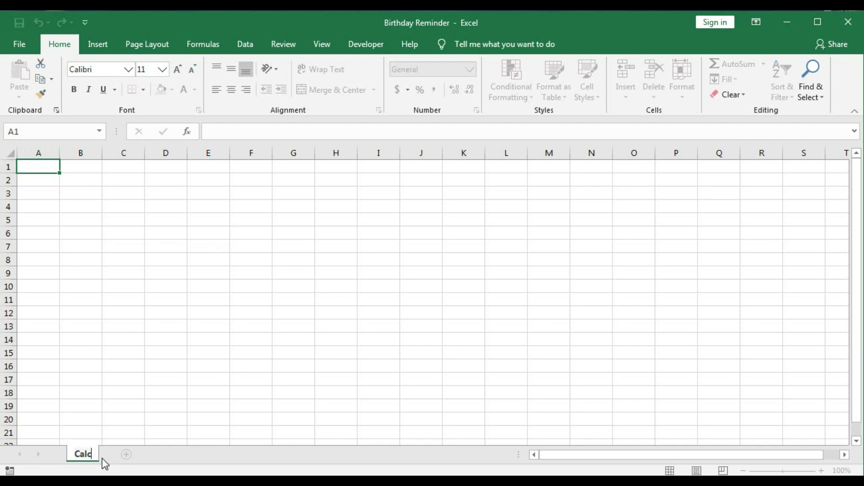
key(Return)
- Add a second worksheet after Calc and name it Employee List
click(126, 455)
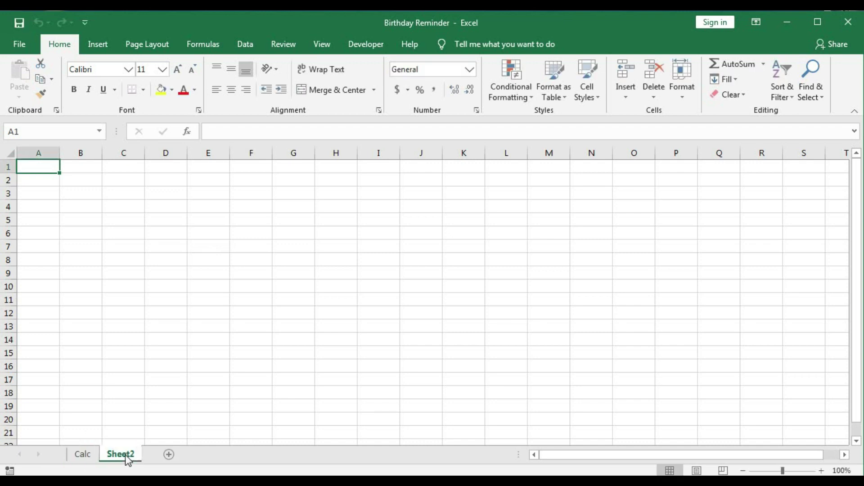
double_click(120, 455)
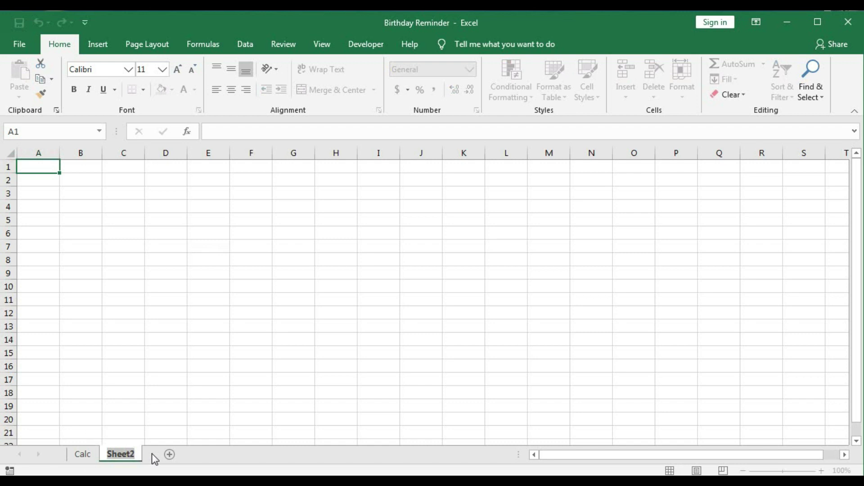
text(Emp)
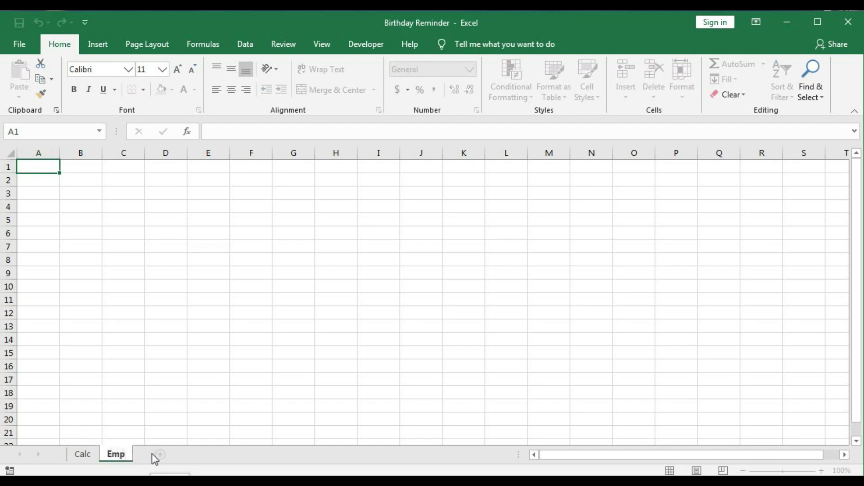
text(loyee I)
text(ist)
key(Return)
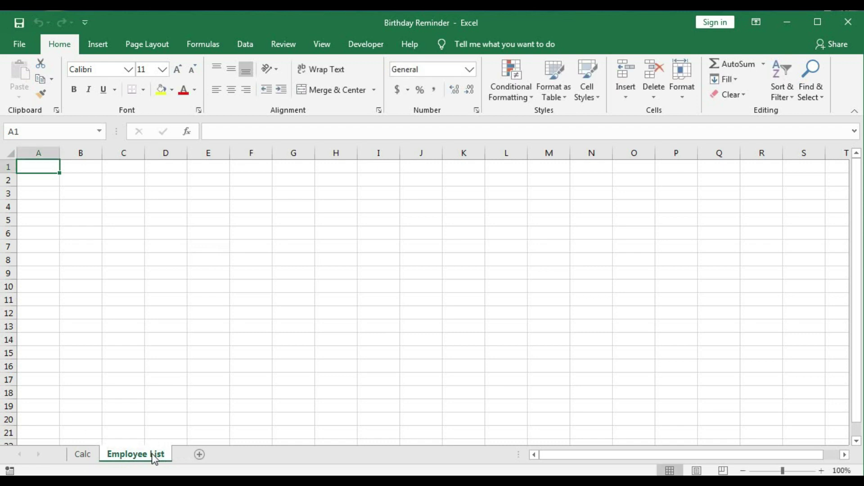
- Add a worksheet after Employee List and name it Year Wise
click(198, 455)
double_click(199, 455)
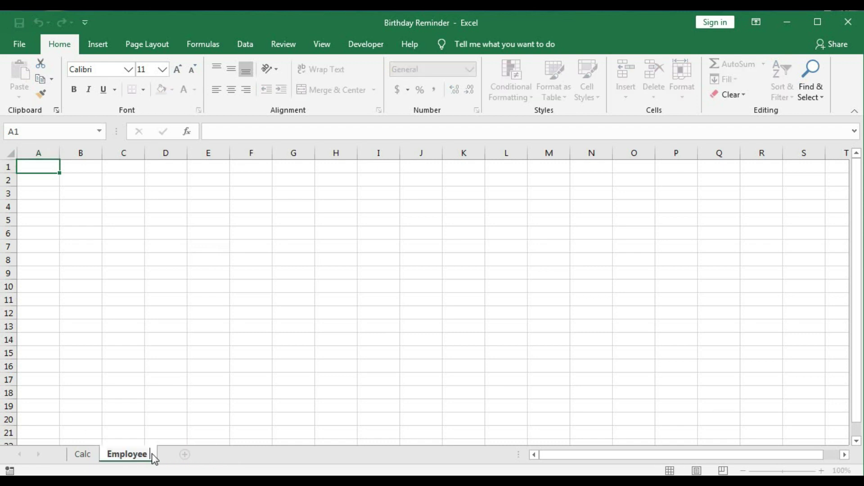
text(Year Wise)
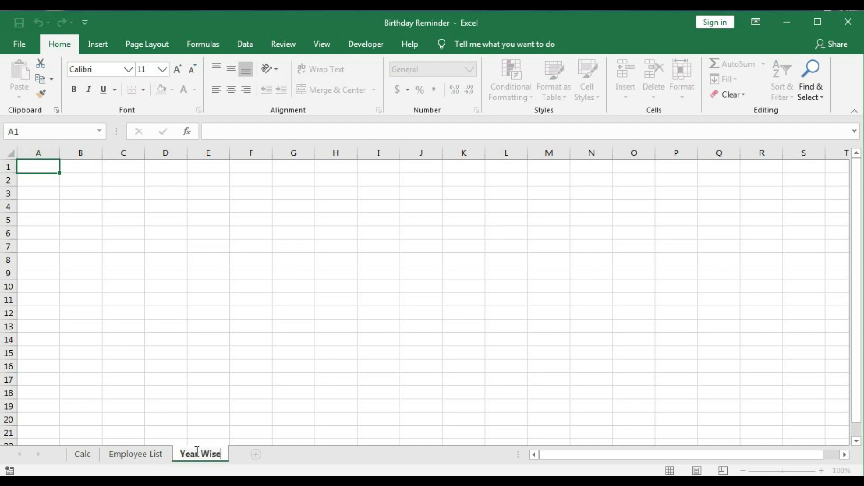
key(Return)
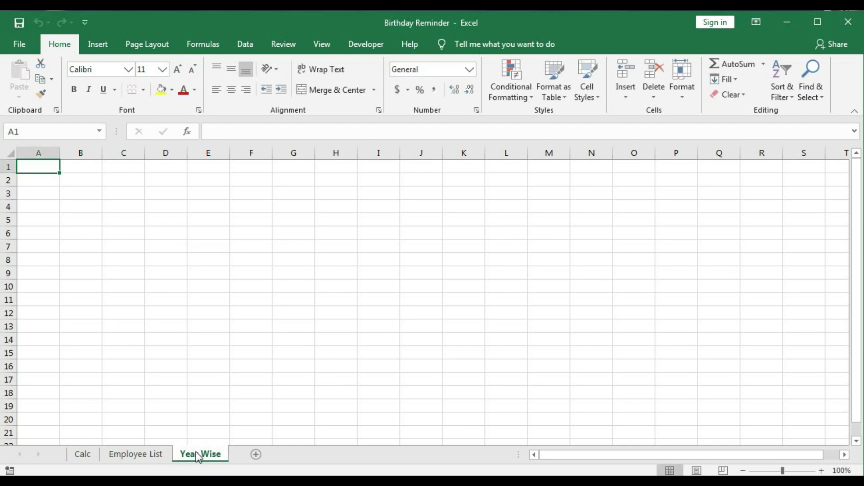
- Add a worksheet after Year Wise and name it Month Wise
click(256, 455)
double_click(250, 454)
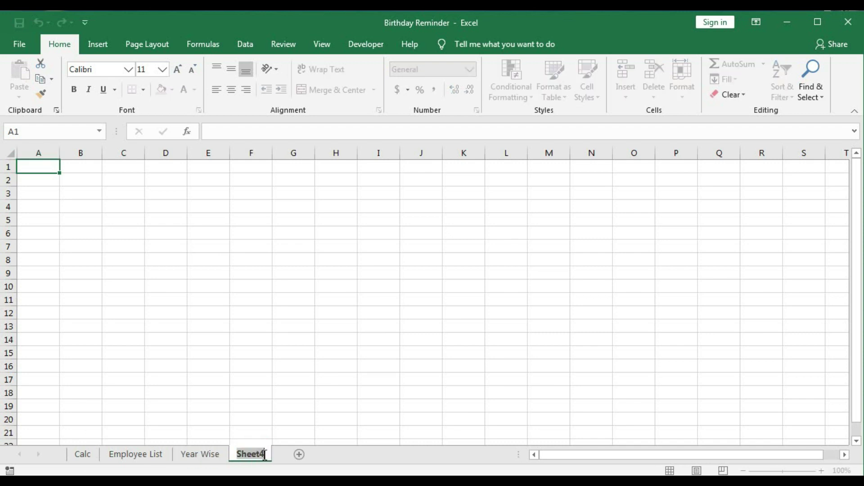
text(Month)
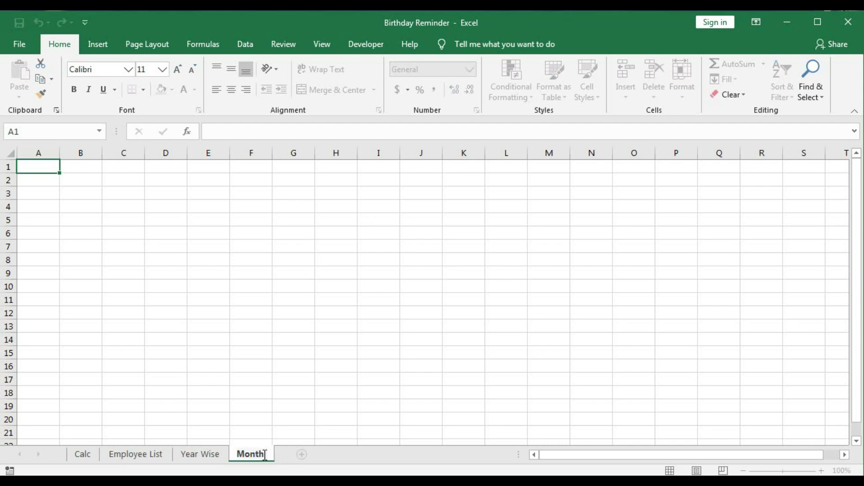
text( Wise)
key(Return)
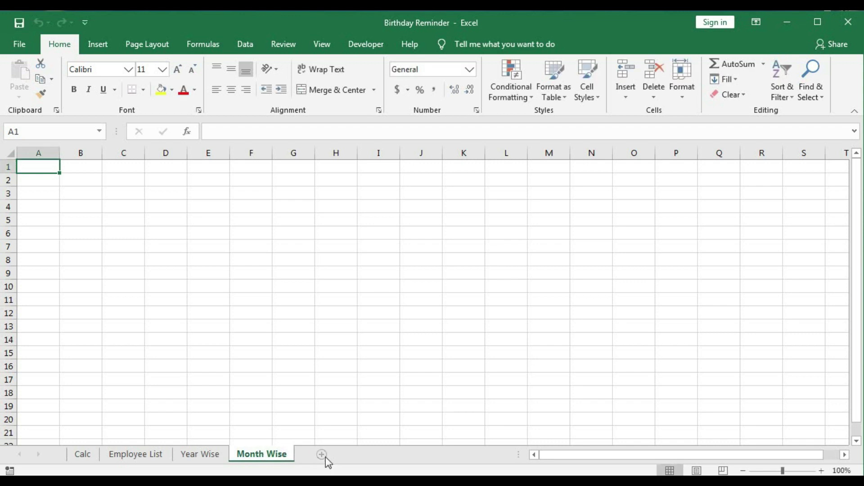
- Add a worksheet after Month Wise and name it Day Wise
click(321, 455)
double_click(314, 454)
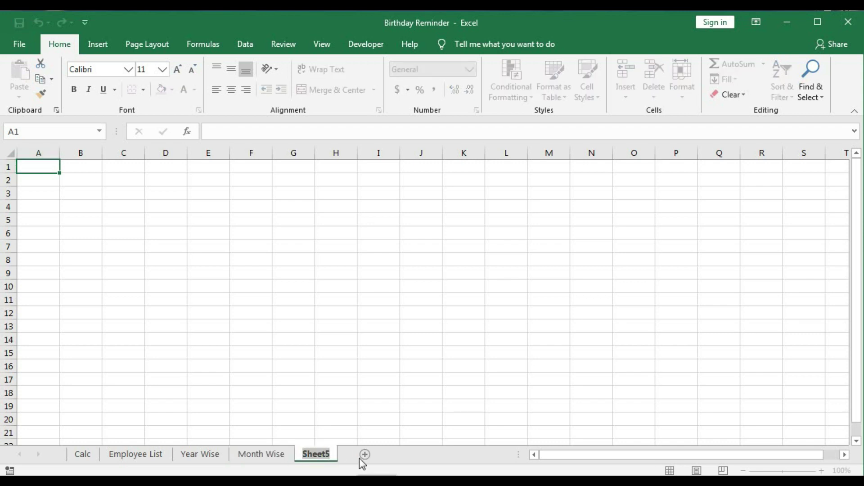
text(Days W)
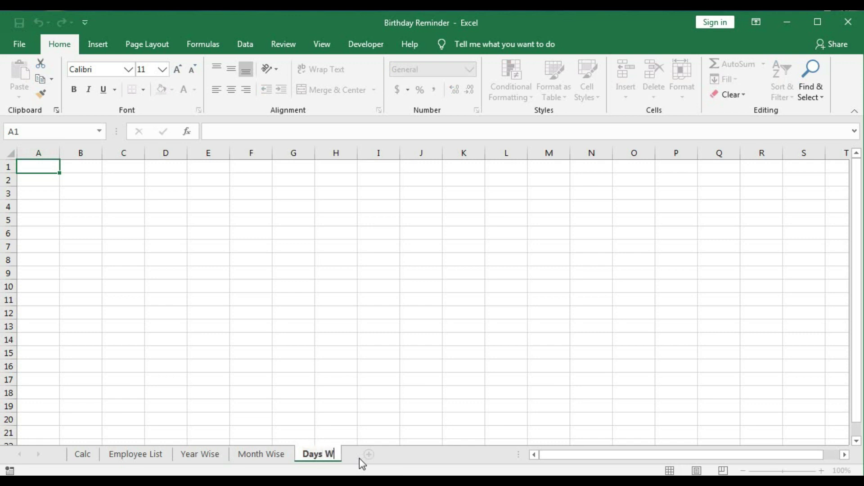
text(ise)
key(Left)
key(Left)
key(Left)
key(Left)
key(Left)
key(BackSpace)
key(Return)
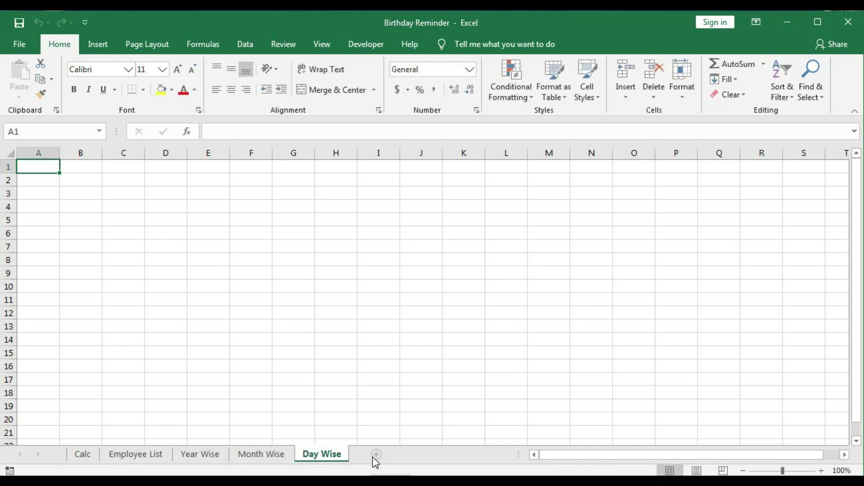
- Copy the source employee table and paste its IDs, names and dates of birth into the Employee List sheet at A1
click(116, 456)
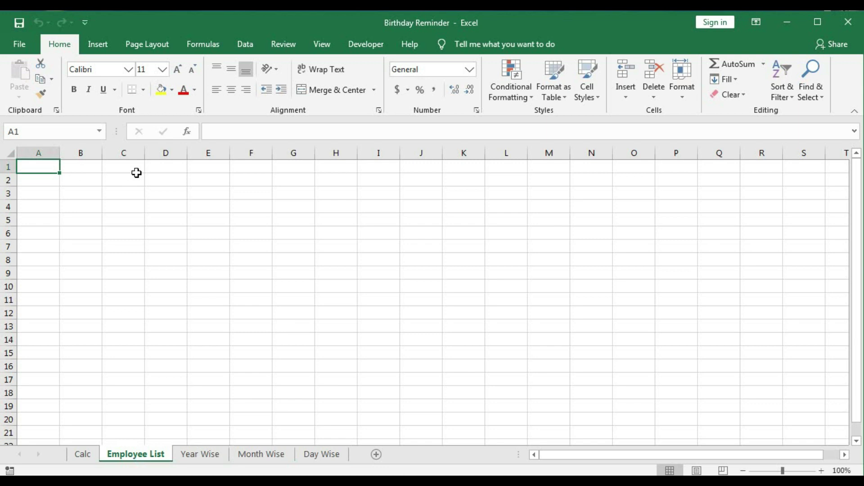
key(ctrl+c)
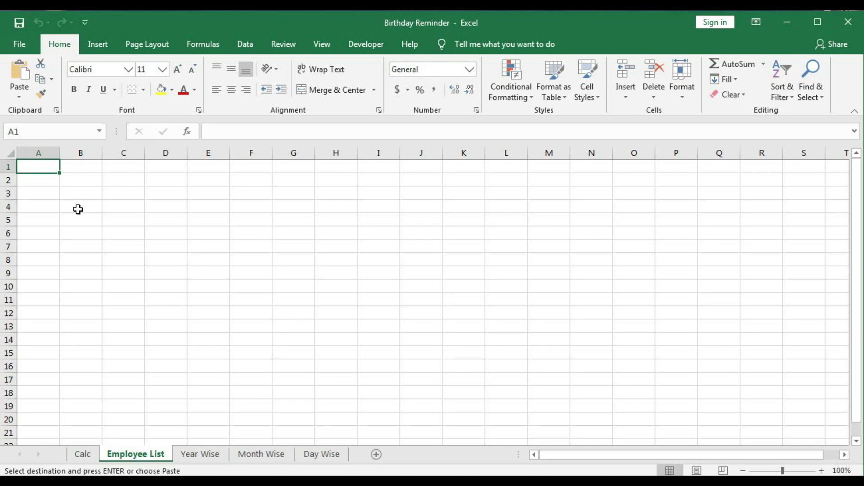
key(ctrl+v)
- Fit the widths of the Emp ID, Employee Name and DOB columns to their contents
drag(59, 154, 53, 154)
double_click(95, 154)
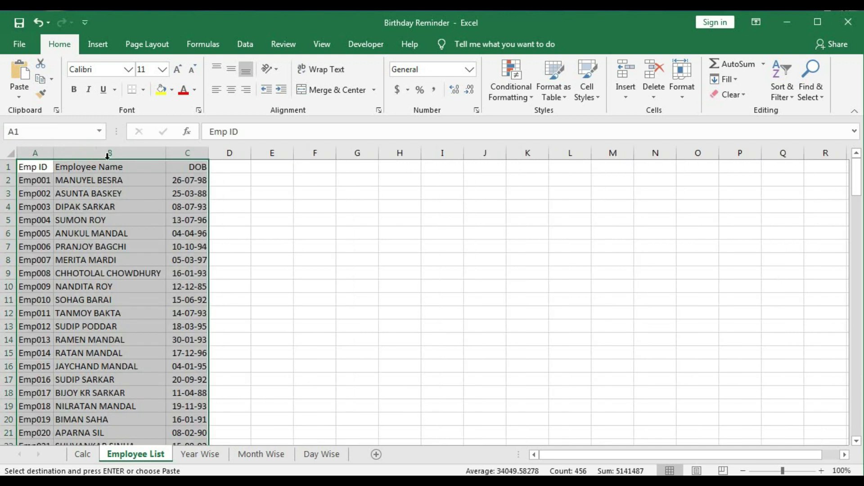
double_click(205, 154)
click(158, 206)
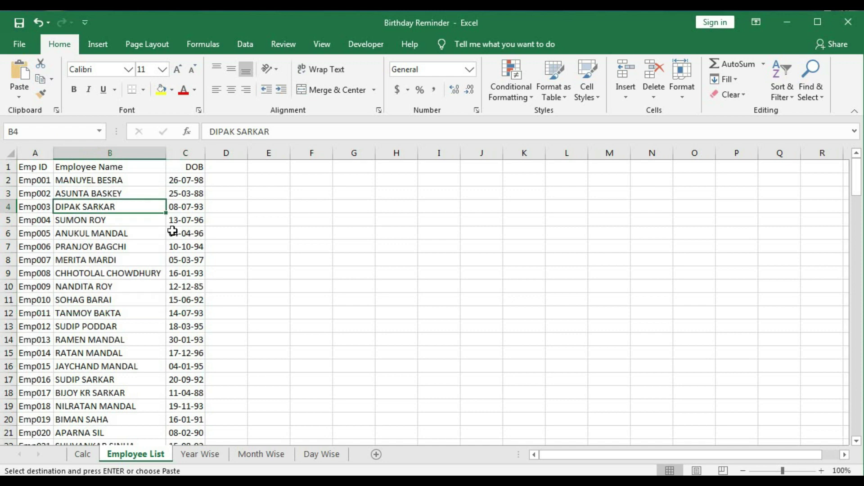
scroll(173, 231, down, 5)
scroll(173, 231, down, 11)
scroll(174, 228, up, 16)
- Start a new workbook-scoped defined name called EmpList_EmpID
click(203, 42)
click(380, 90)
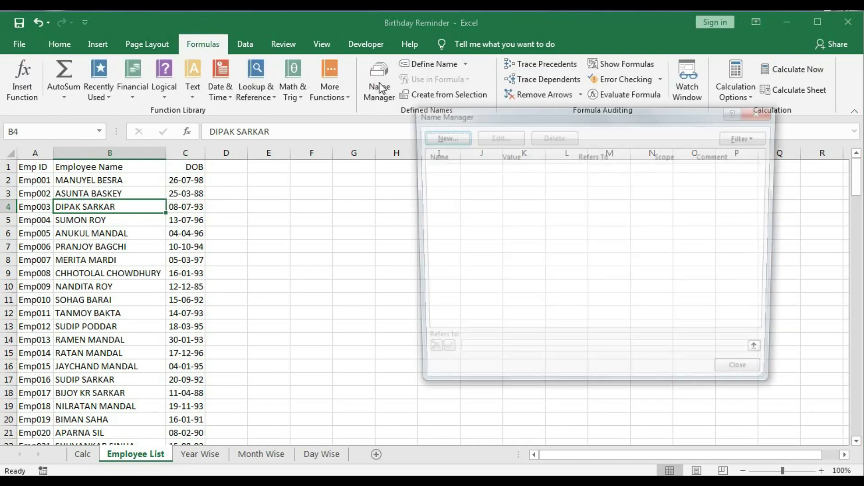
click(443, 137)
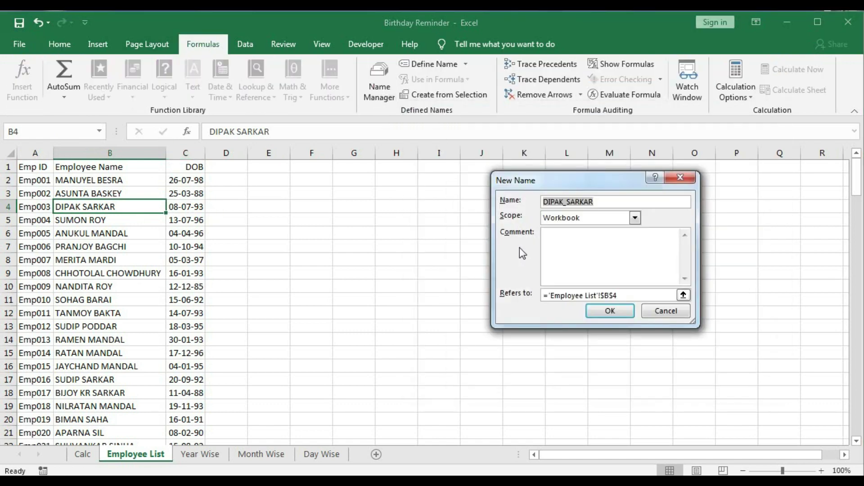
text(E)
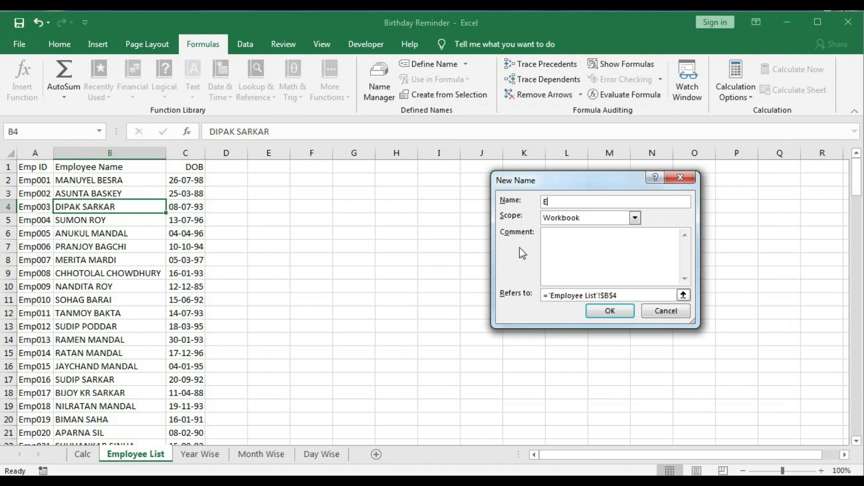
text(mpList_EmpID)
- Make EmpList_EmpID refer to =OFFSET('Employee List'!$A$1,0,0,COUNTA('Employee List'!$A:$A),1)
drag(628, 296, 466, 294)
text(=)
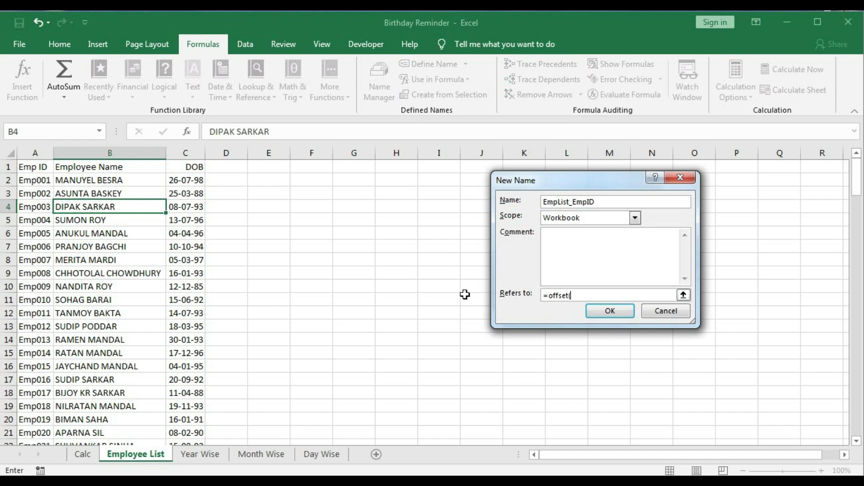
text(offset()
click(42, 168)
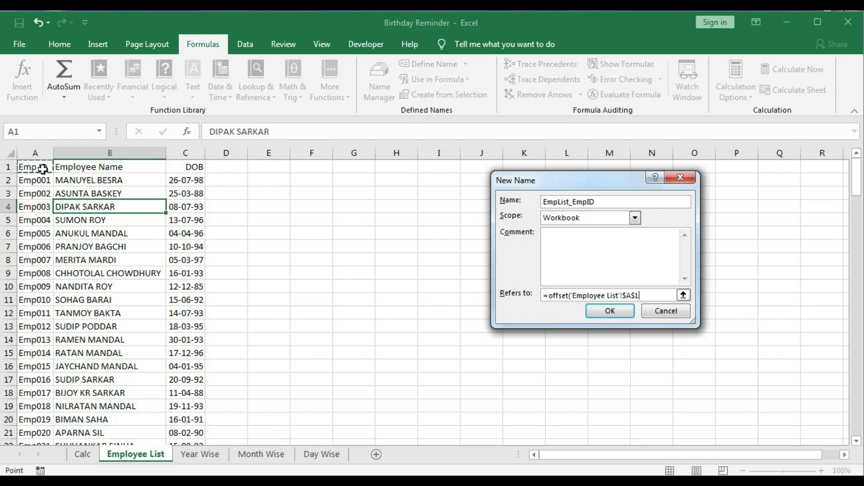
text(,0,0,)
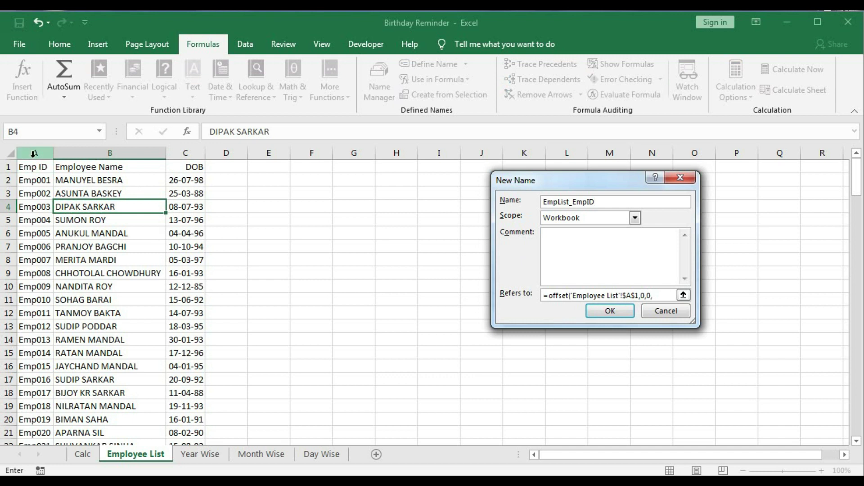
text(counta)
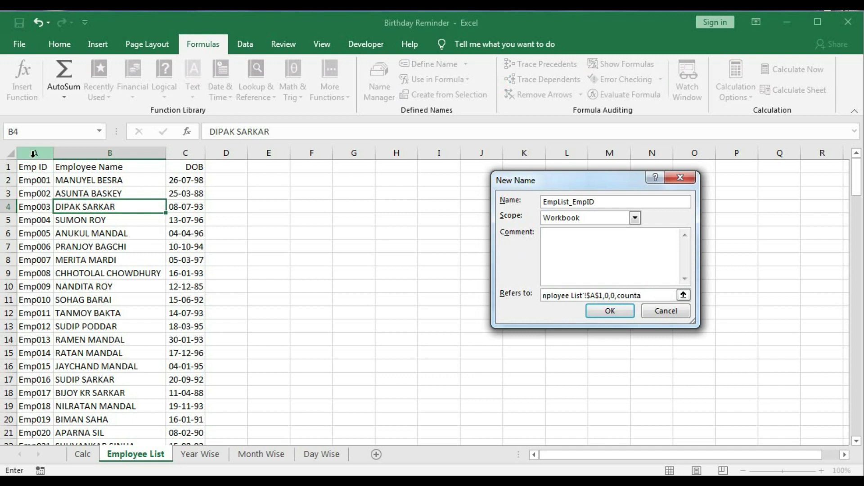
text(()
click(33, 154)
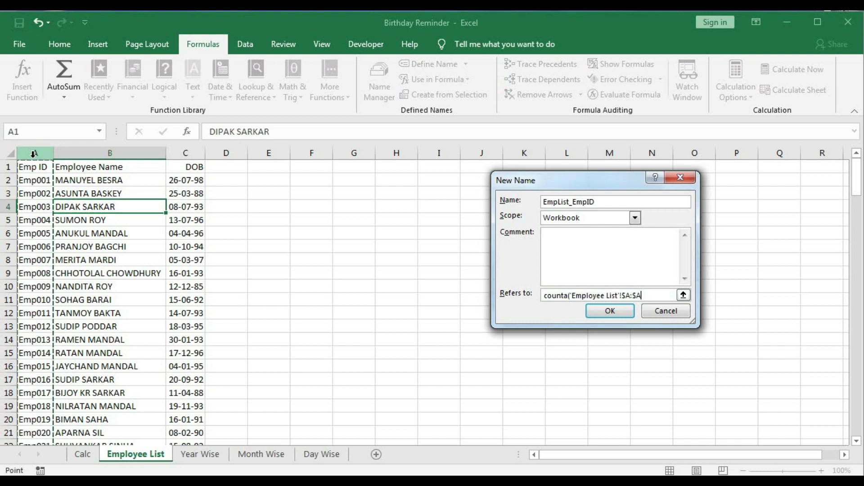
text(),1))
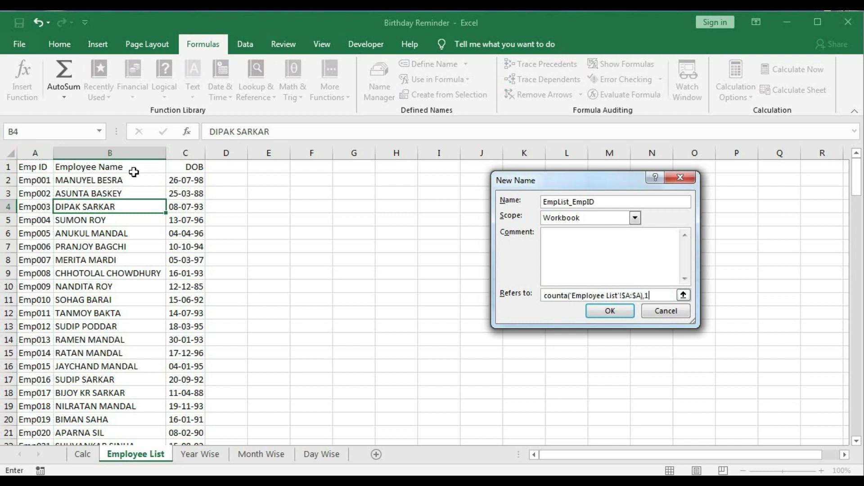
click(610, 311)
- Check how far down the Employee List sheet the EmpList_EmpID range extends
click(541, 360)
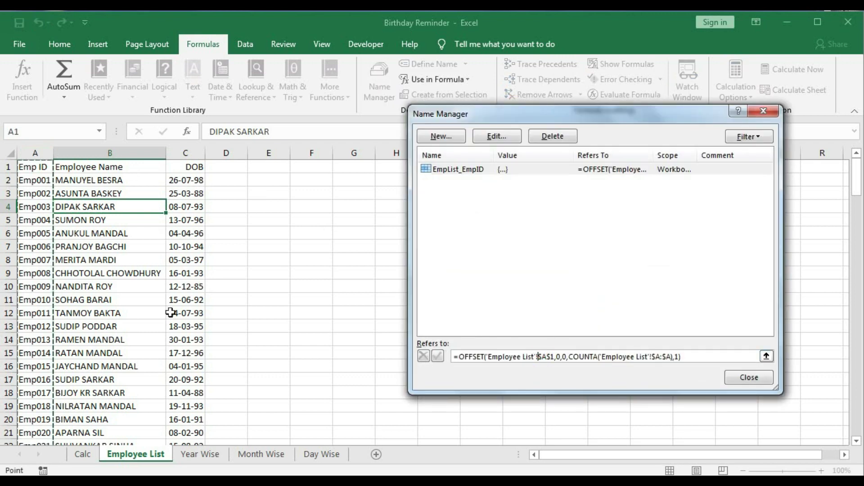
scroll(166, 312, down, 20)
scroll(166, 312, down, 20)
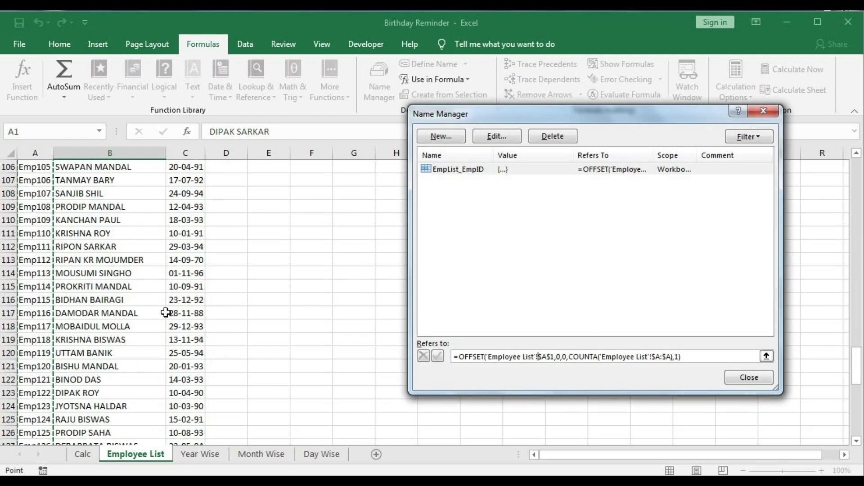
scroll(166, 313, up, 7)
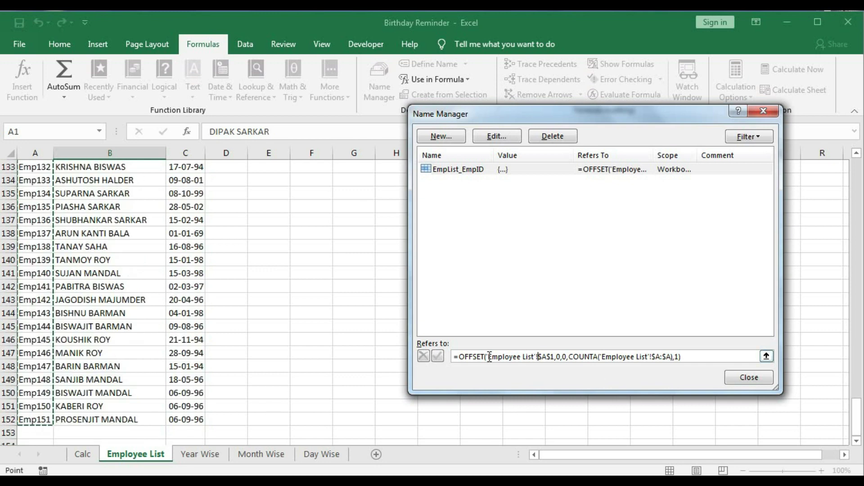
scroll(245, 292, up, 5)
scroll(245, 292, up, 19)
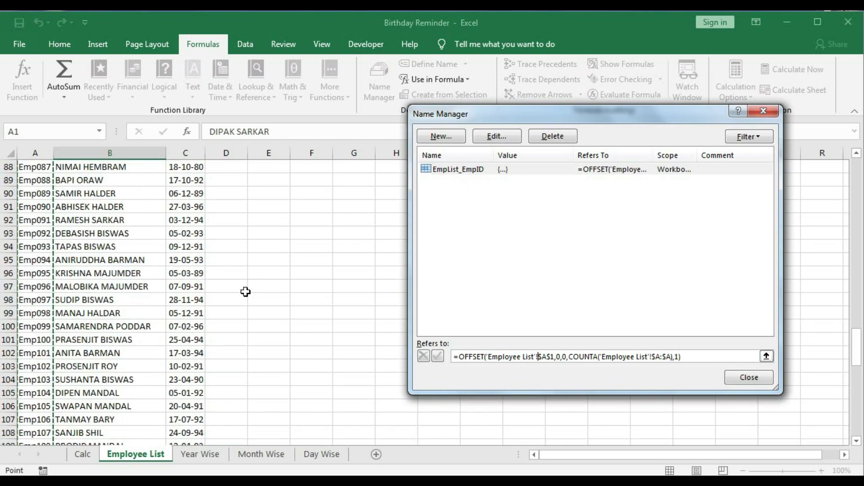
- Add a second workbook-scoped defined name, EmpList_EmpName, keeping the default reference
click(449, 142)
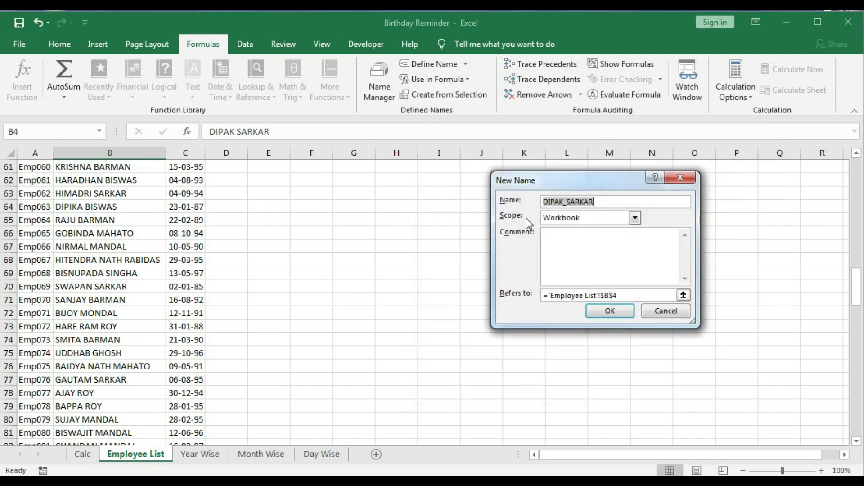
text(EmpList_EmpName)
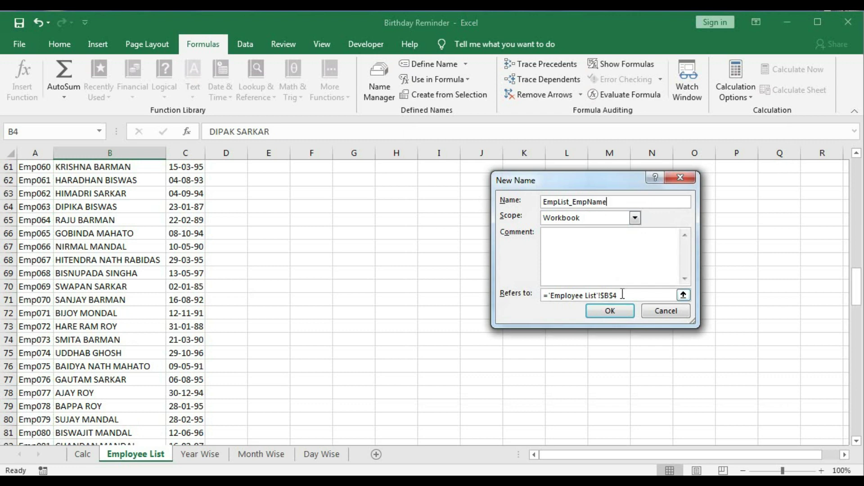
click(612, 311)
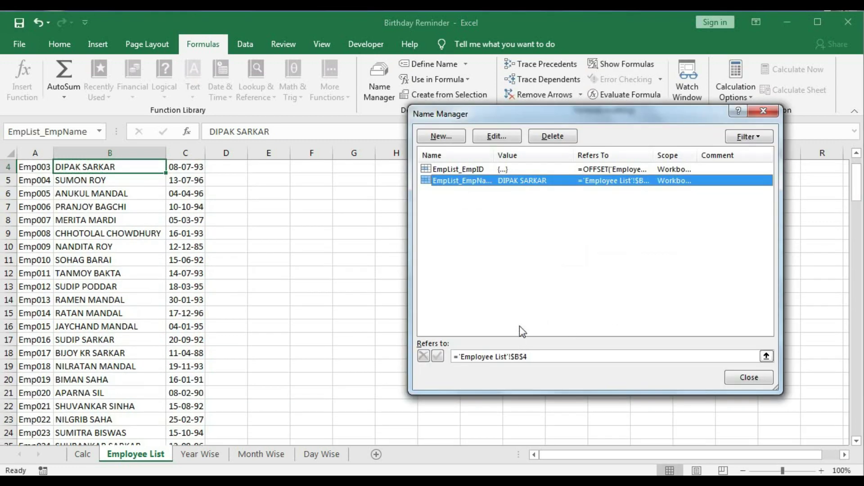
- Copy the EmpList_EmpID reference formula into EmpList_EmpName and change its starting cell to $B$1
click(469, 171)
click(701, 357)
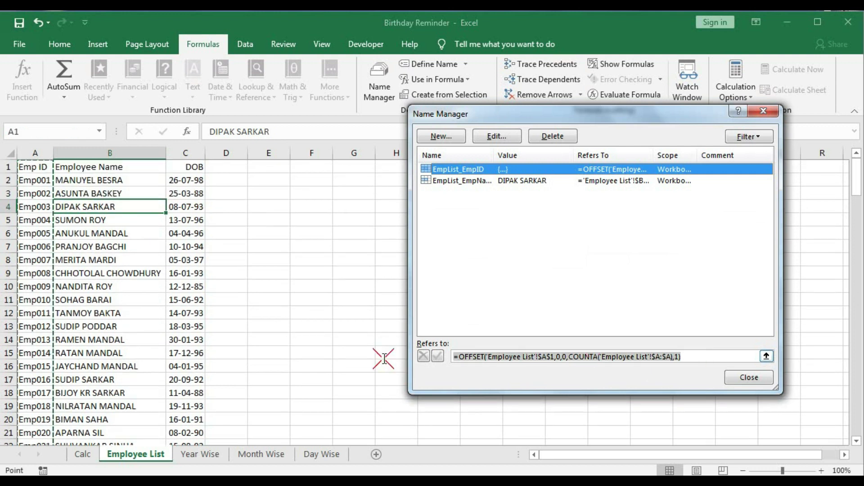
click(493, 265)
click(457, 180)
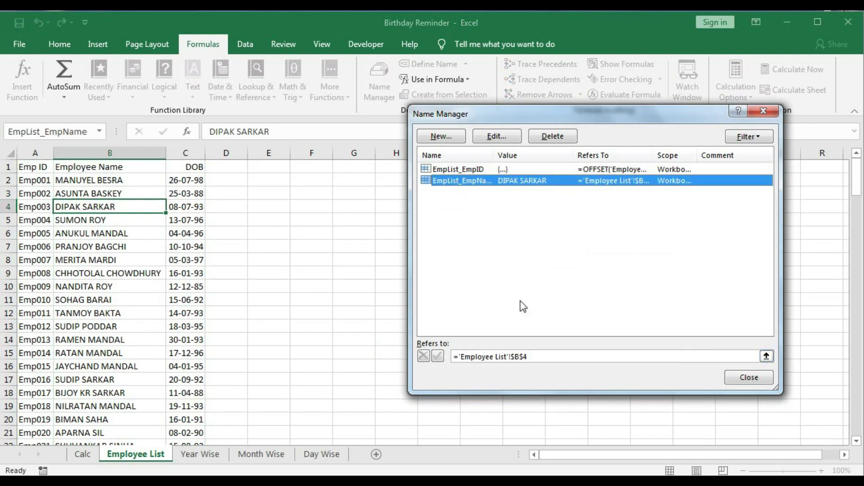
click(543, 357)
key(ctrl+v)
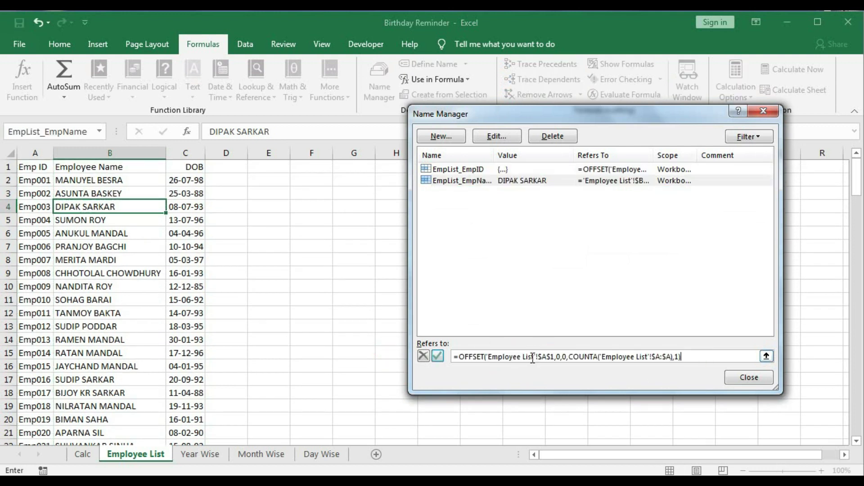
click(546, 357)
text(B)
click(439, 357)
click(481, 356)
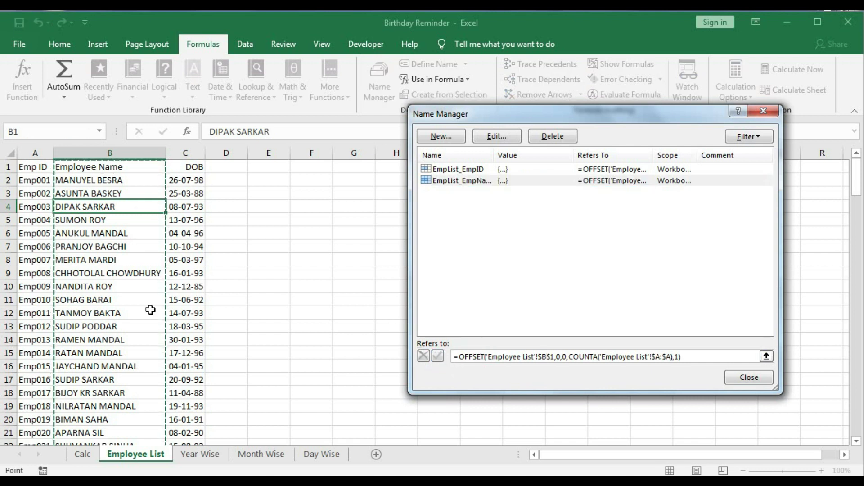
- Define the name EmpList_EmpDOB with the same OFFSET formula starting at $C$1, and close the name list
click(434, 136)
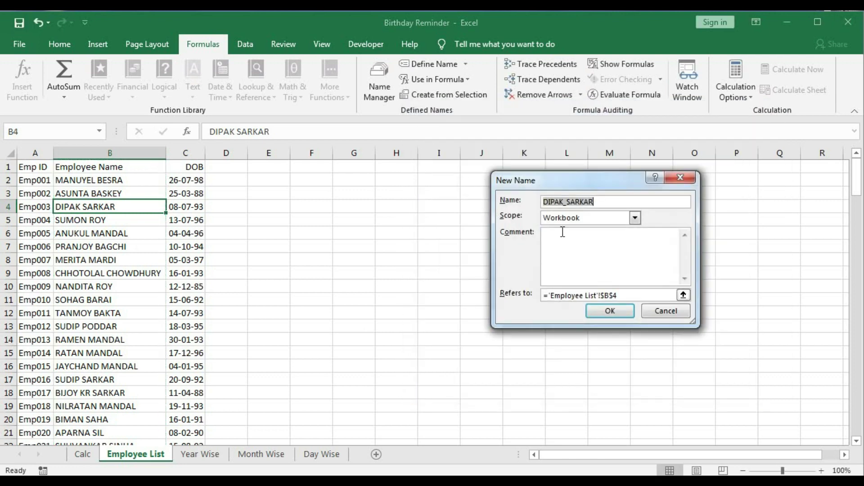
text(EmpList_EmpDOB)
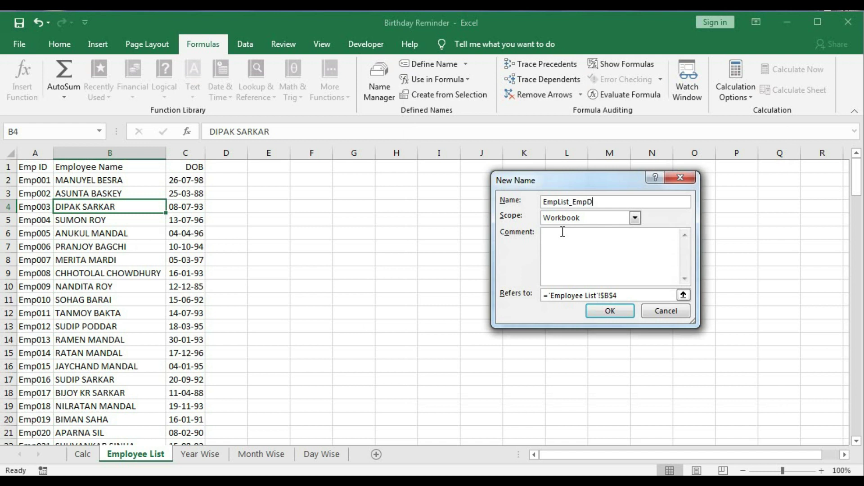
click(629, 296)
key(ctrl+v)
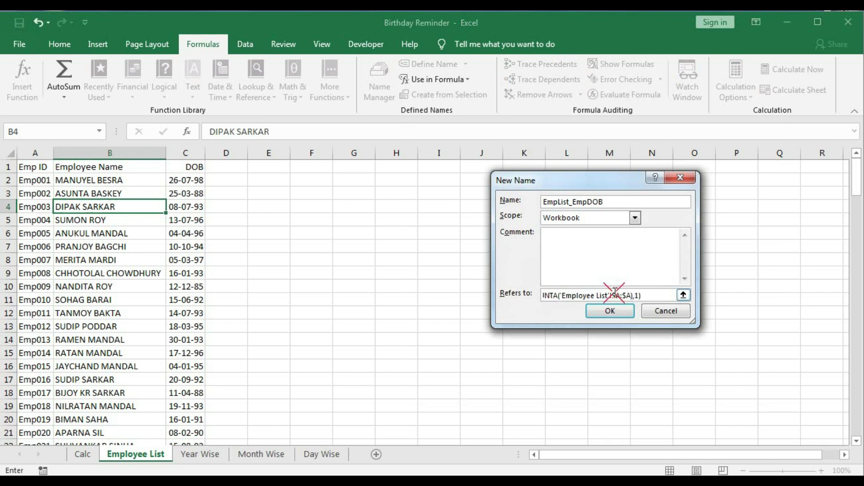
click(634, 295)
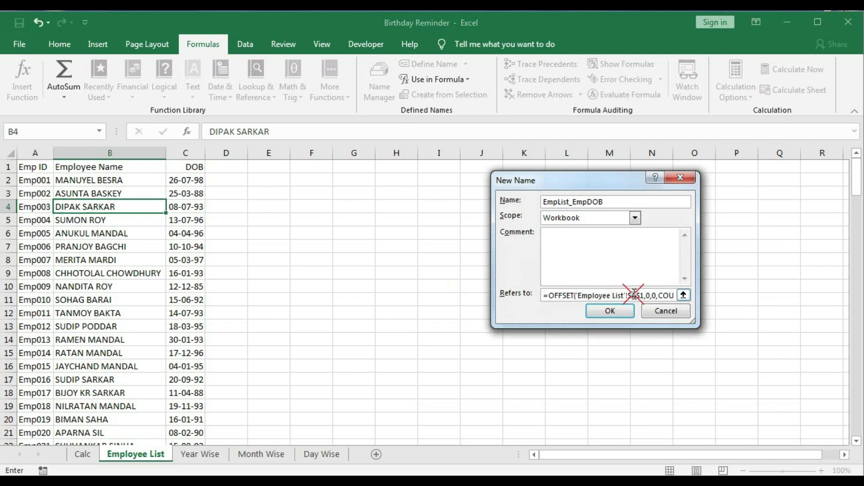
click(617, 316)
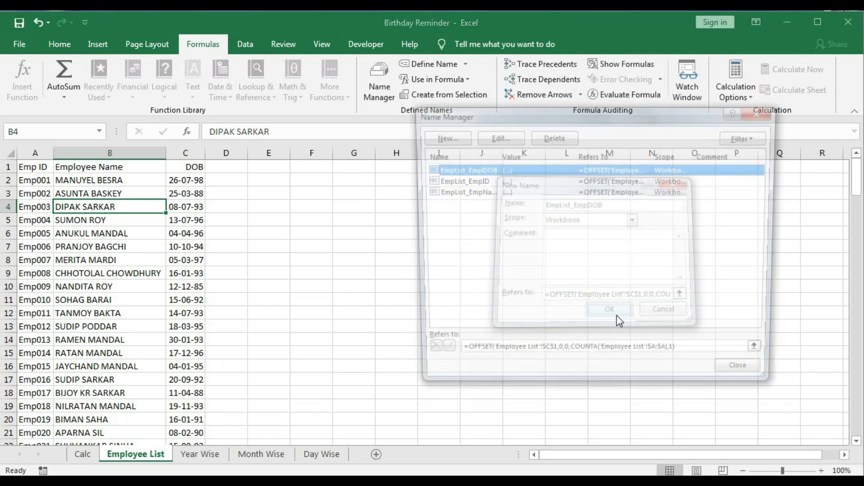
click(603, 356)
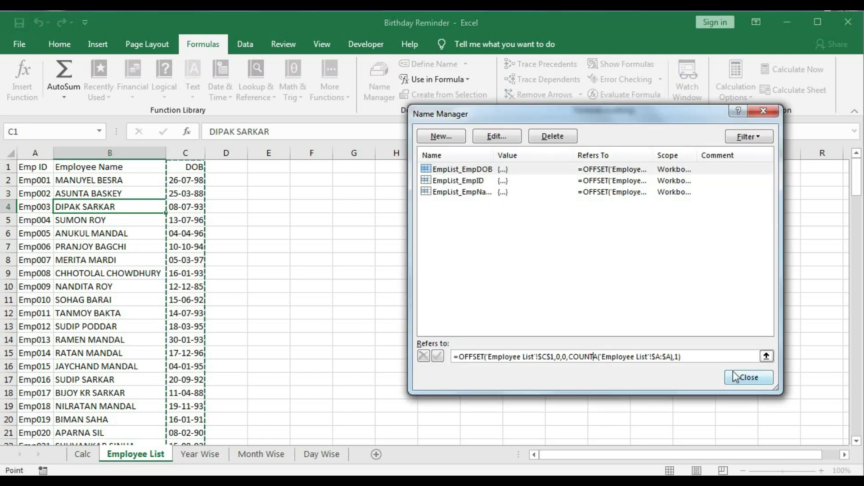
click(747, 377)
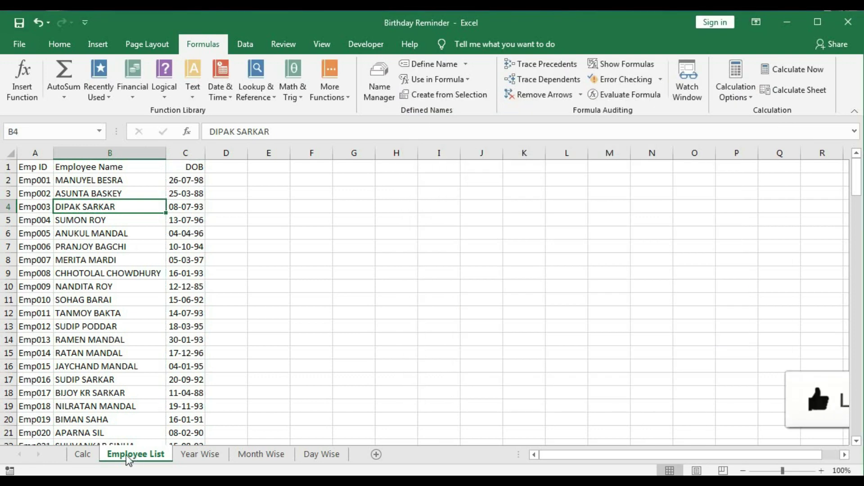
- Enter =IF('Employee List'!A1="","",'Employee List'!A1) in cell A1 of the Calc sheet
click(80, 455)
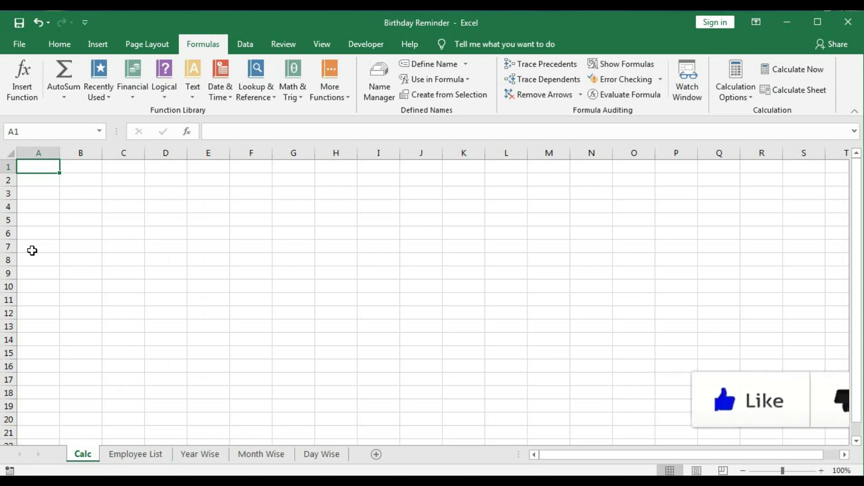
text(=IF()
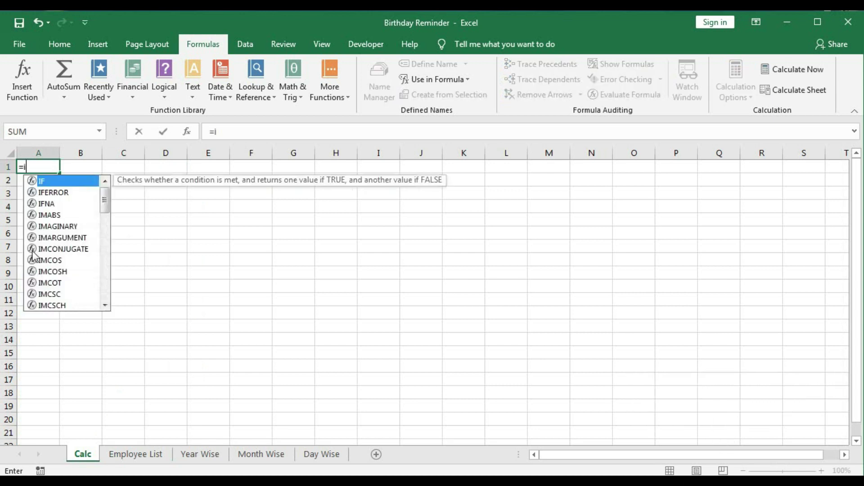
click(121, 456)
click(30, 170)
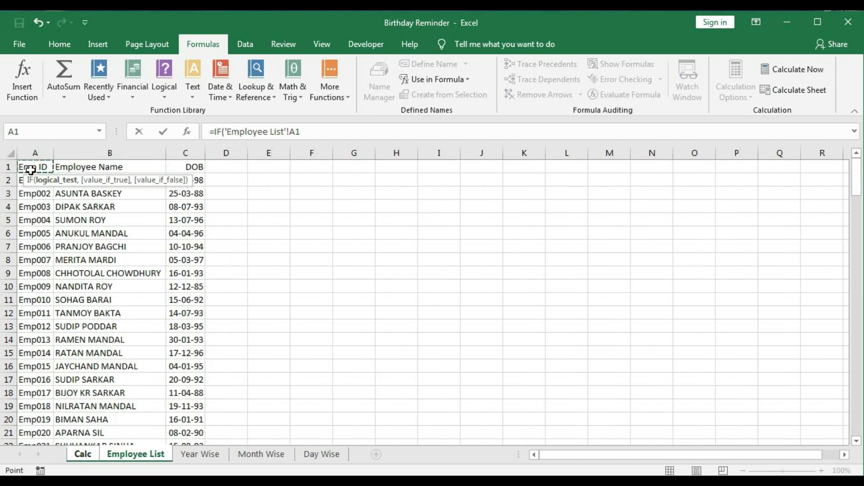
text(="",)
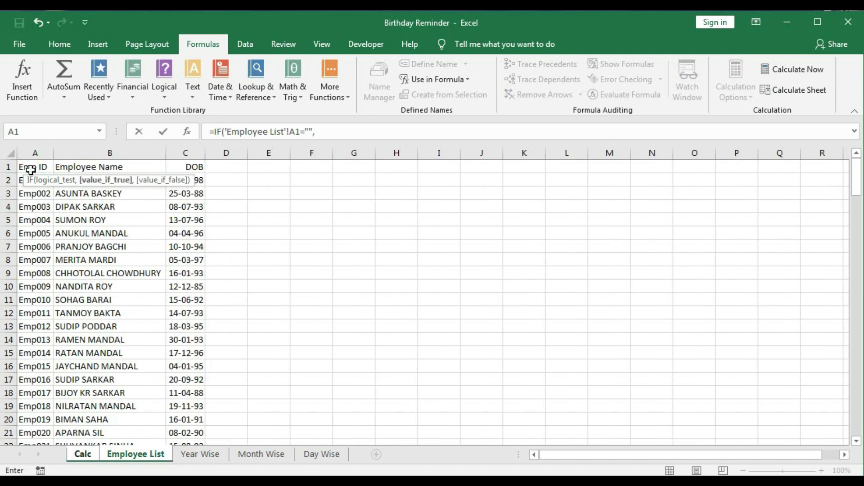
text("",)
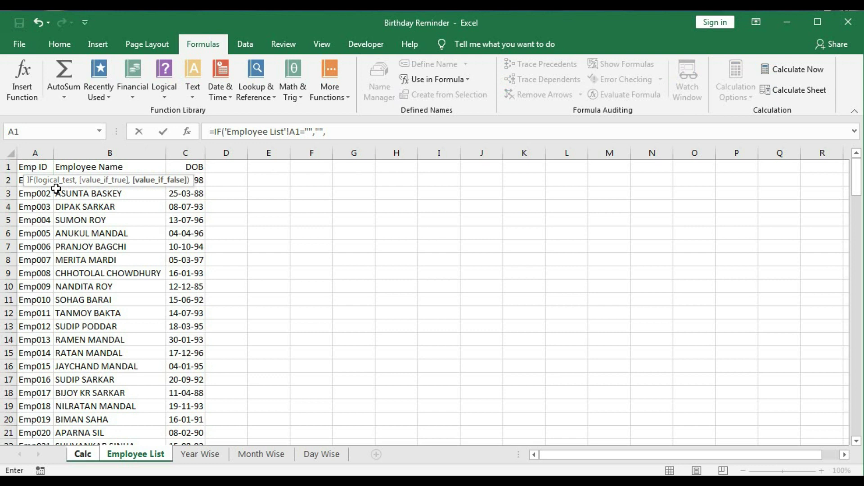
drag(226, 132, 302, 137)
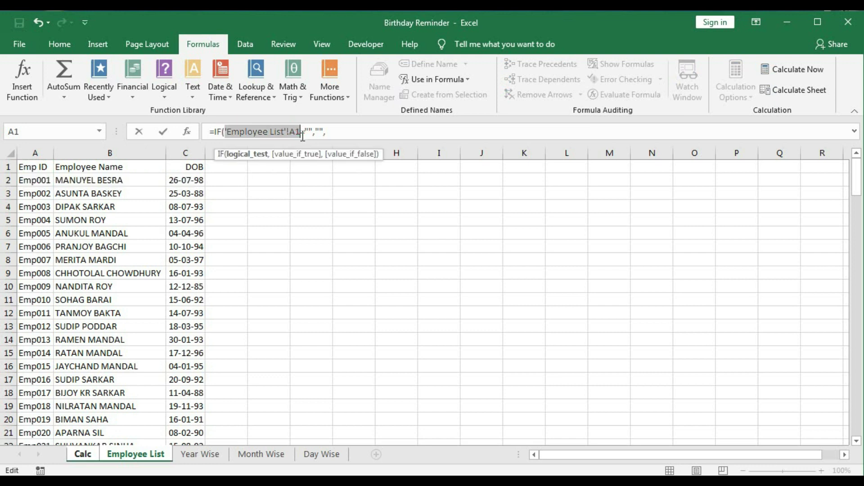
click(331, 134)
key(ctrl+v)
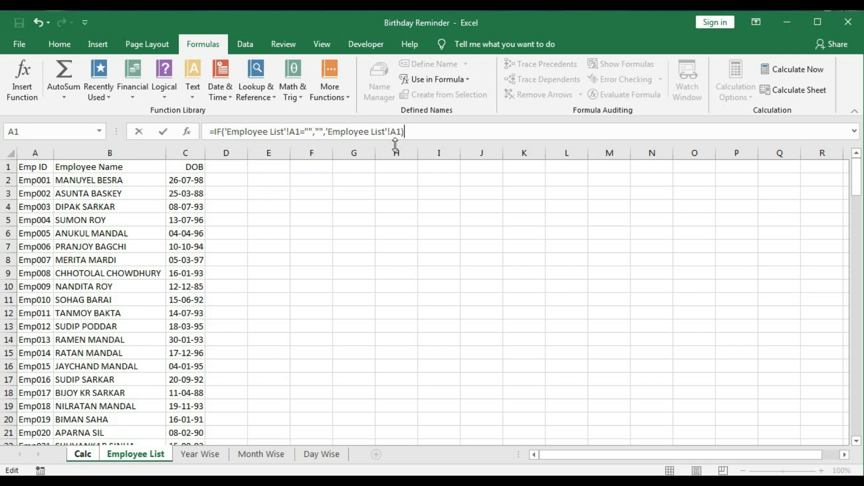
key(Return)
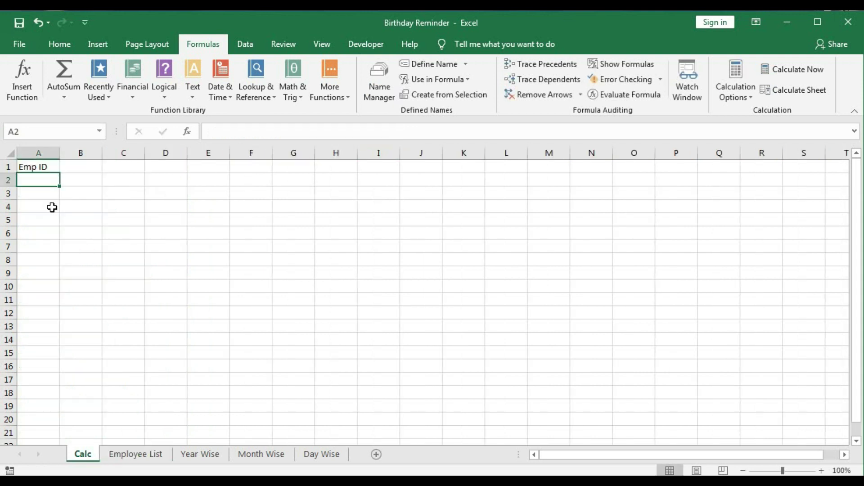
- Fill the Calc sheet's A1 formula down to row 501 and across through column C
click(45, 169)
drag(59, 173, 59, 252)
drag(58, 472, 42, 346)
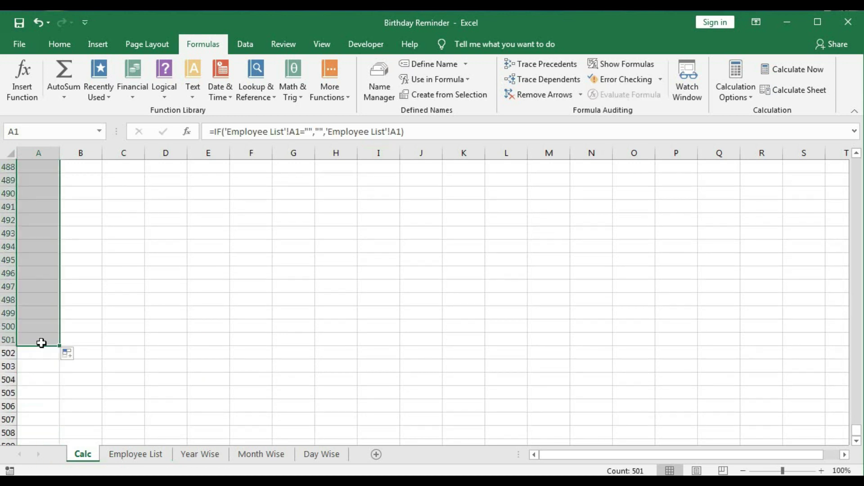
scroll(34, 355, up, 15)
scroll(34, 357, up, 20)
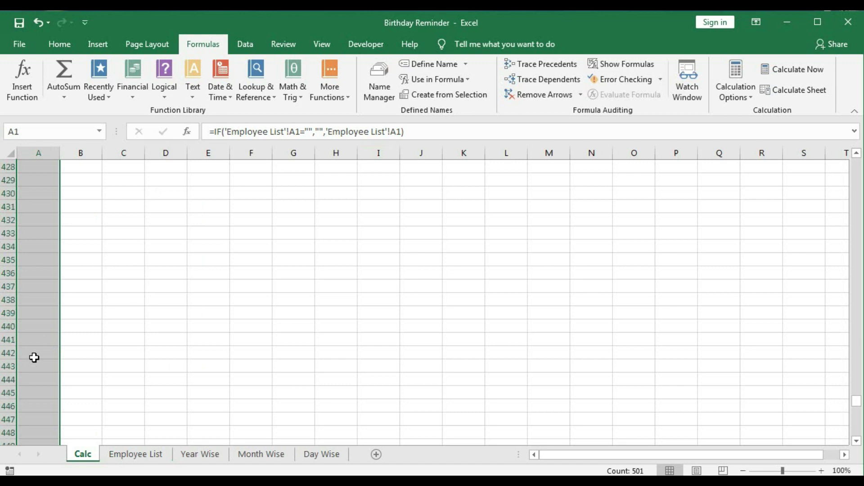
scroll(34, 358, down, 20)
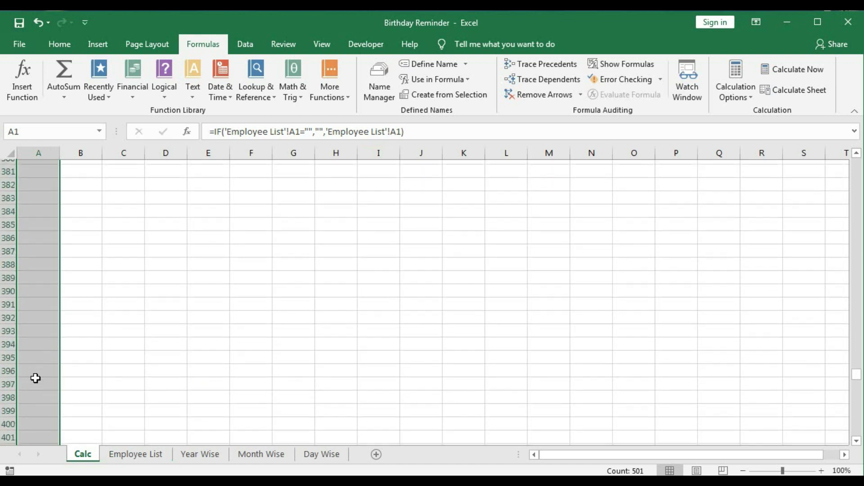
scroll(40, 382, down, 4)
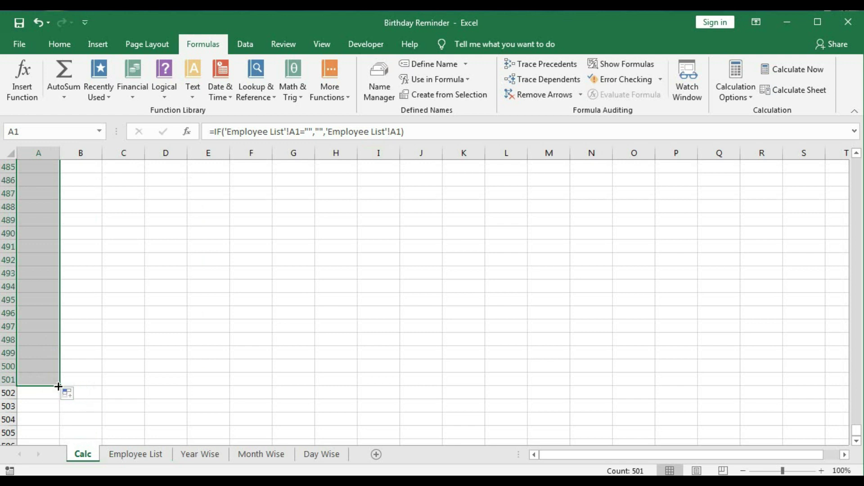
drag(59, 385, 133, 386)
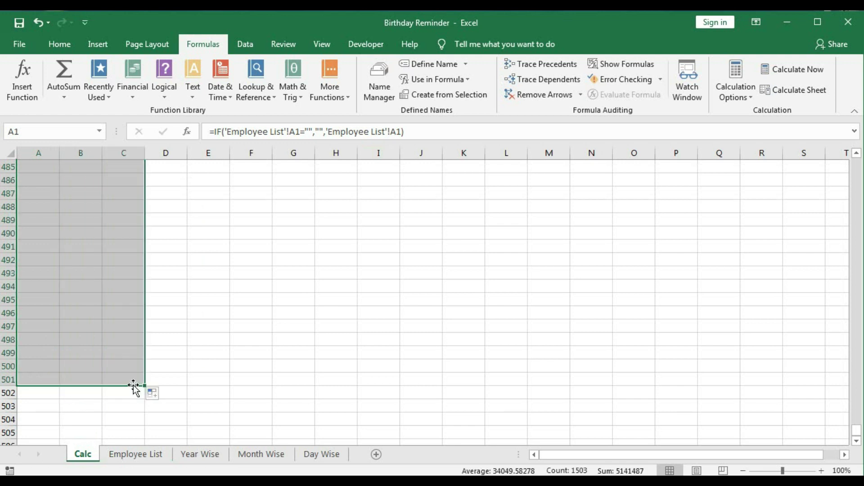
- Autofit the widths of columns A to C on the Calc sheet to their contents
scroll(134, 385, up, 12)
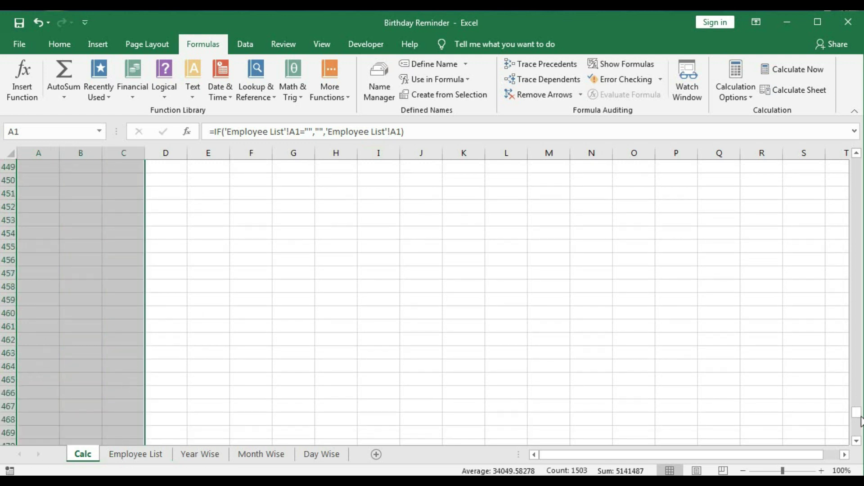
drag(861, 420, 848, 150)
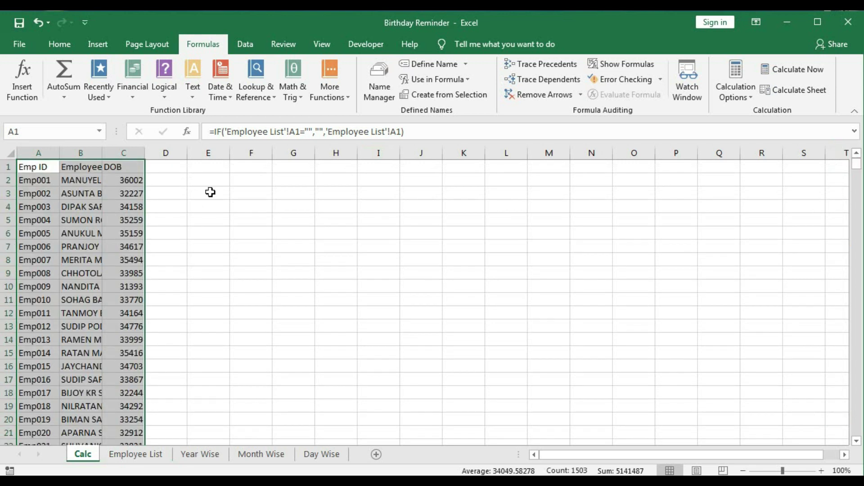
double_click(59, 153)
double_click(96, 153)
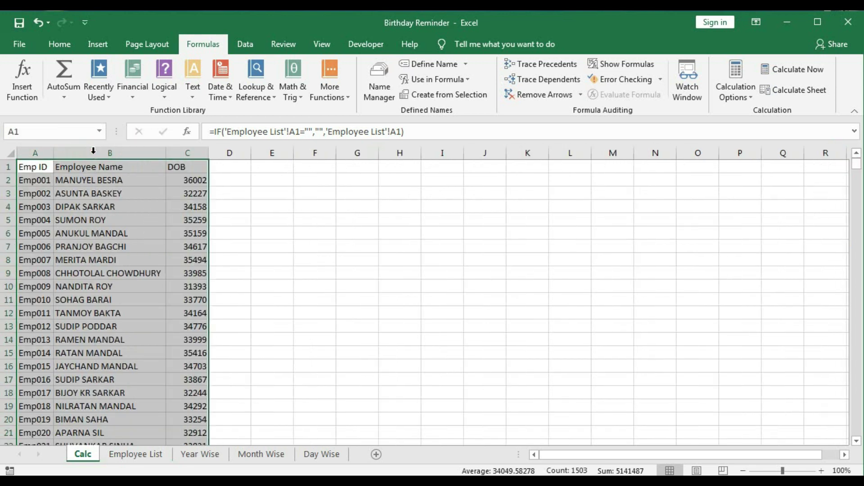
double_click(208, 153)
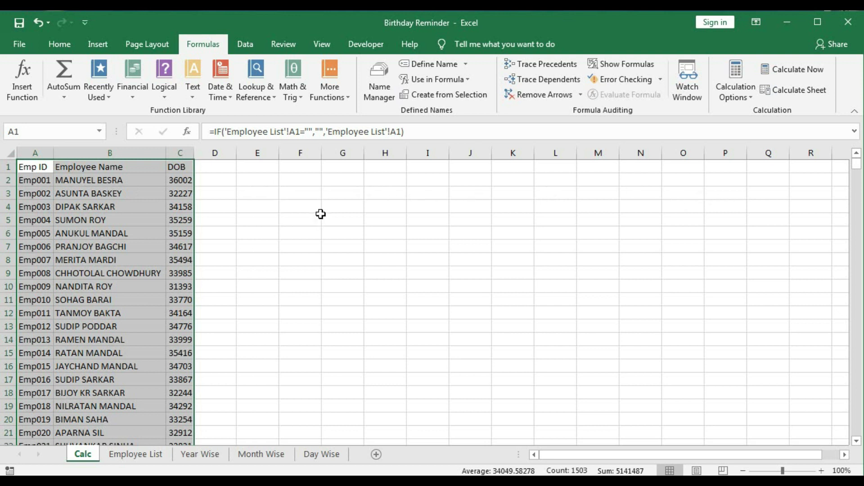
- Format the DOB cells C2:C501 on the Calc sheet as Short Date
click(182, 178)
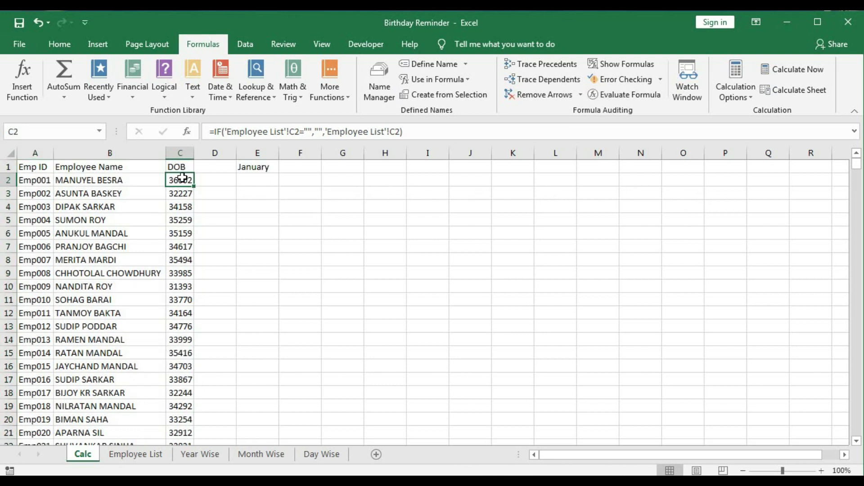
drag(182, 178, 193, 379)
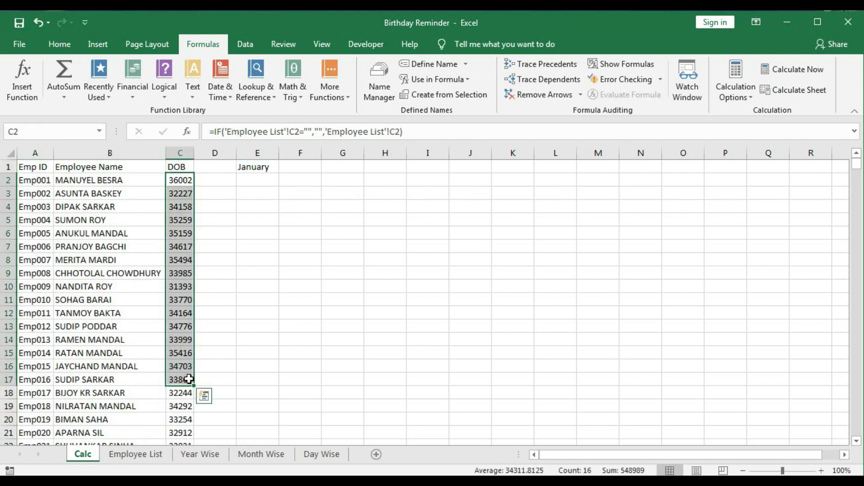
key(ctrl+shift+Down)
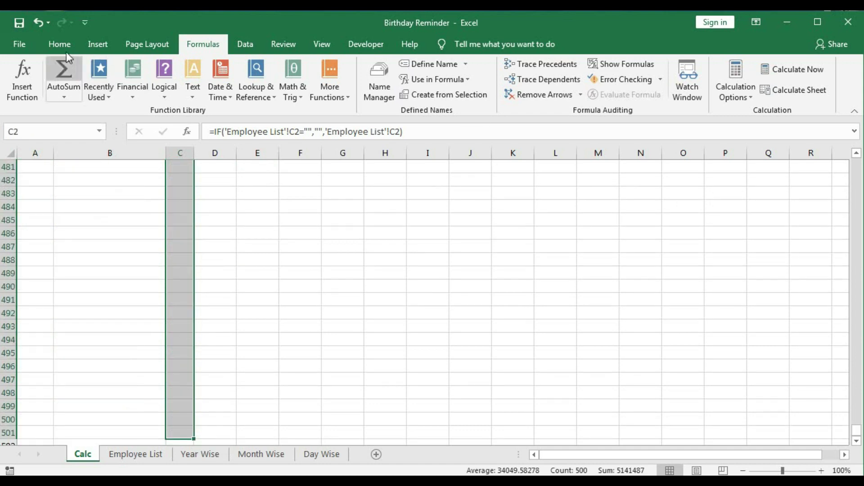
click(60, 44)
click(469, 69)
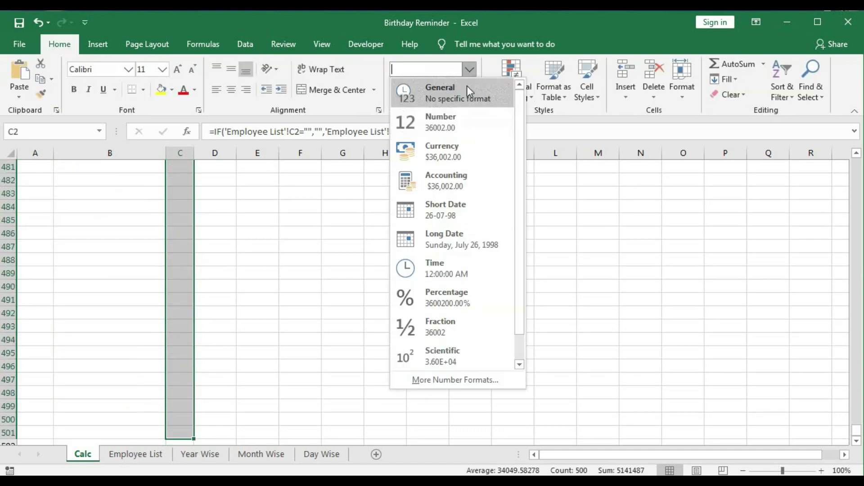
click(450, 218)
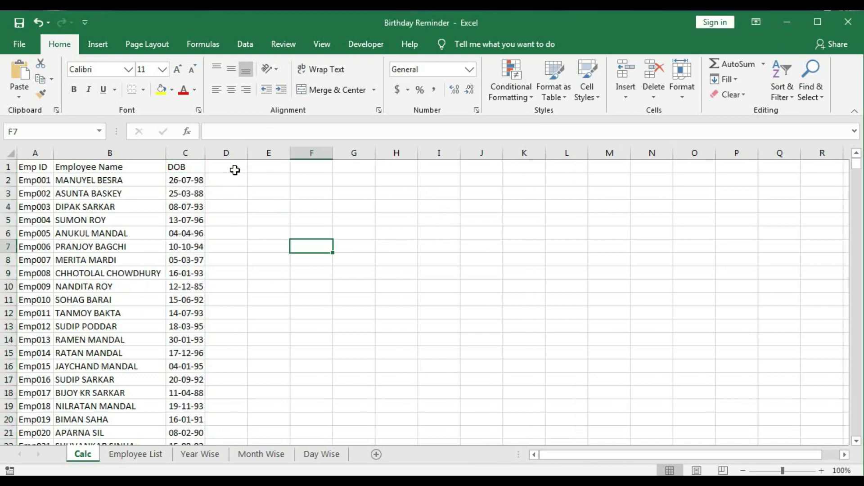
- Add the heading Month in cell D1, beside the DOB column
click(234, 170)
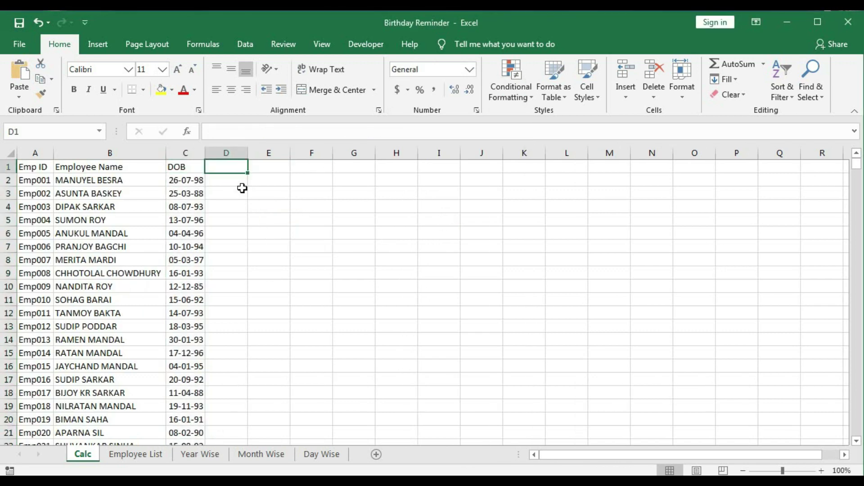
text(Mon)
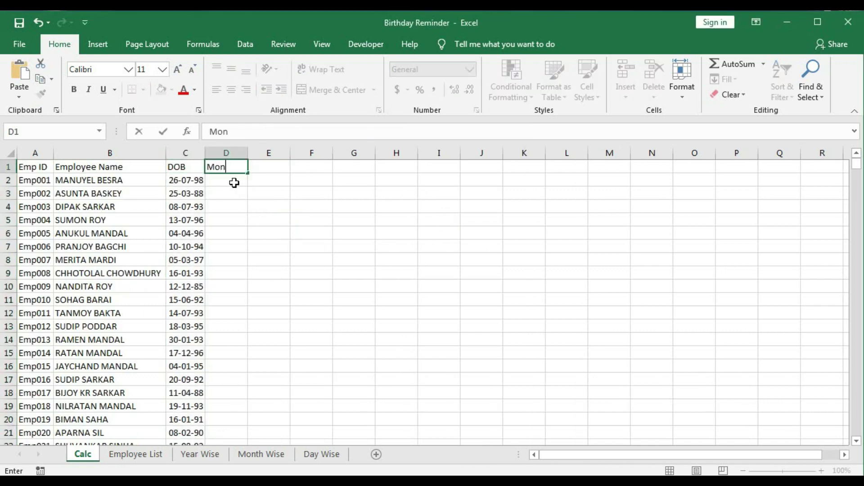
text(th)
key(Return)
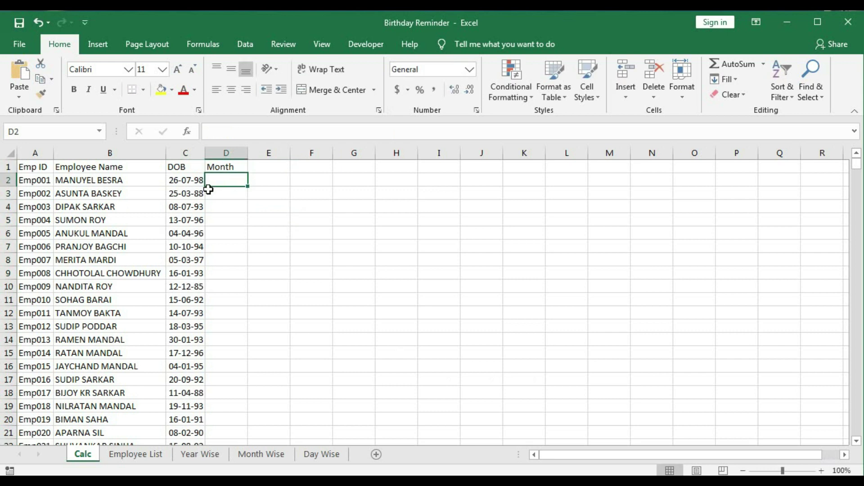
- Enter =TEXT(C2,"mmm") in D2 and fill it down the Month column
text(=text)
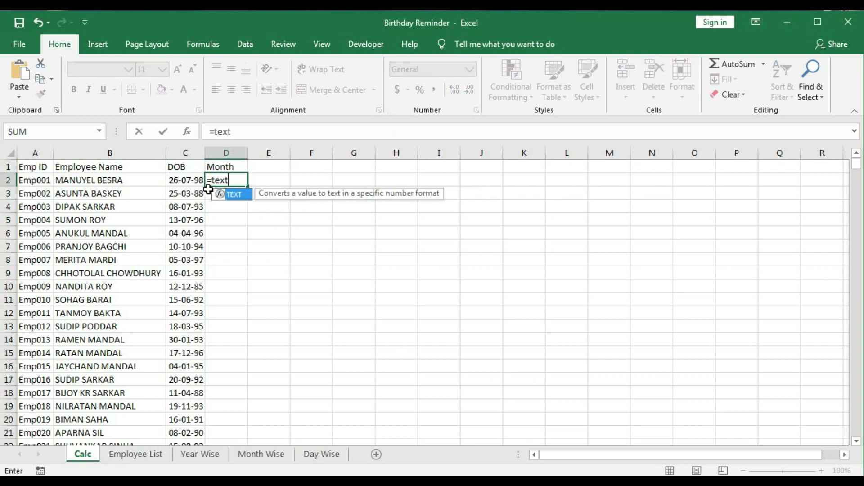
key(Tab)
click(186, 181)
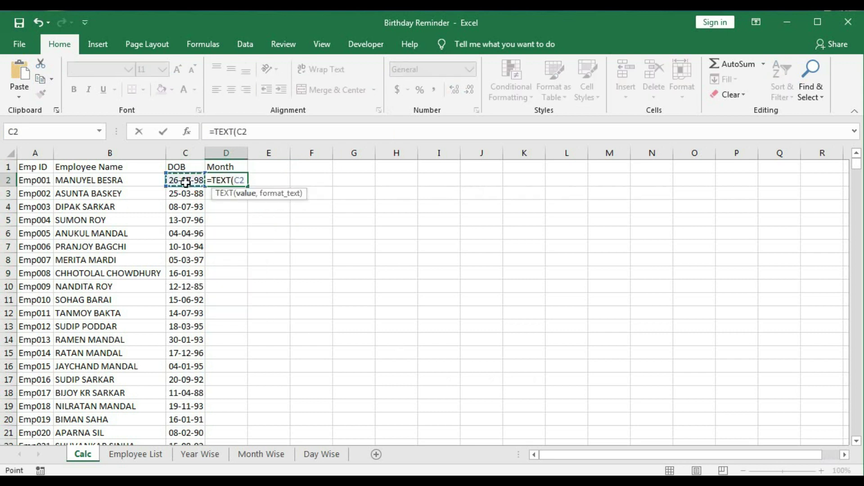
text(,"mmm)
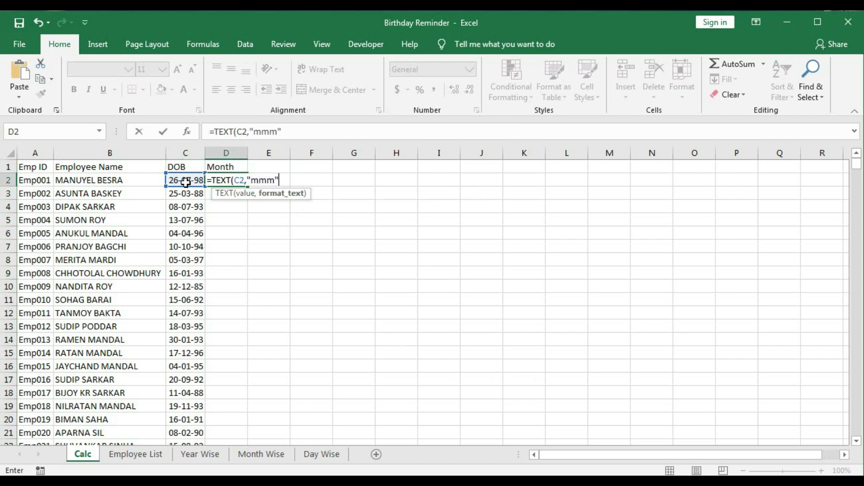
text("))
key(Return)
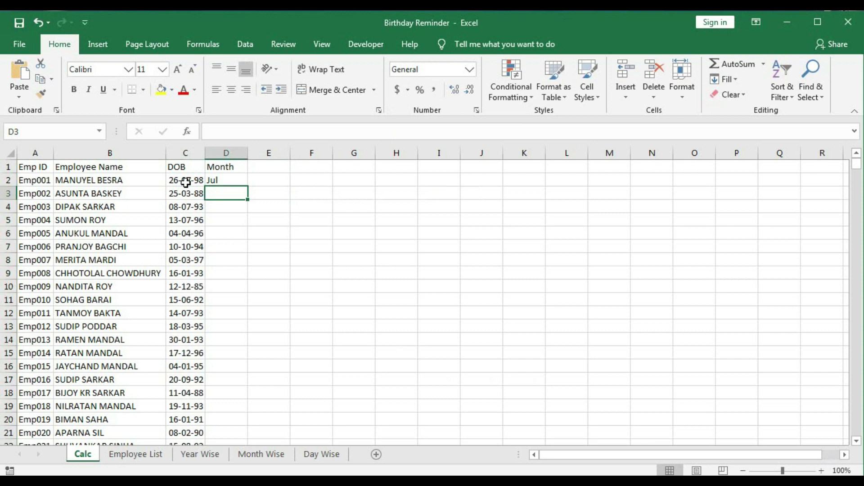
click(222, 182)
double_click(248, 187)
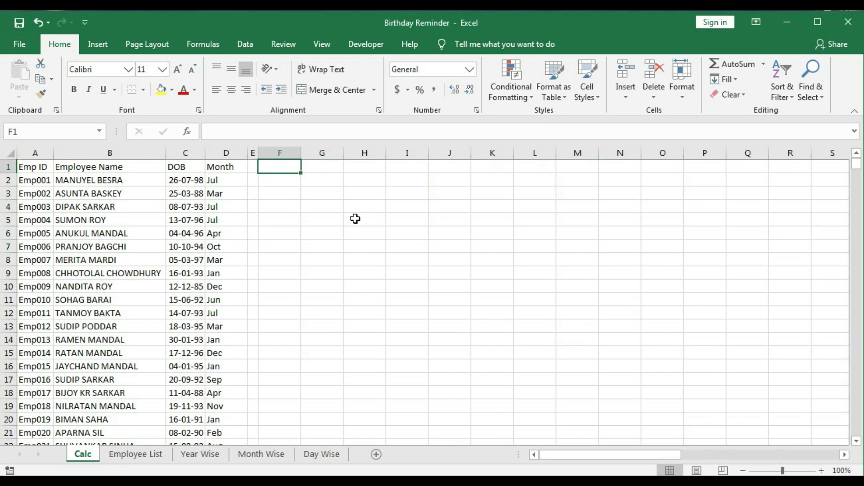
- Enter Jan as the first month heading in cell F1 of the Calc sheet
text(Jan)
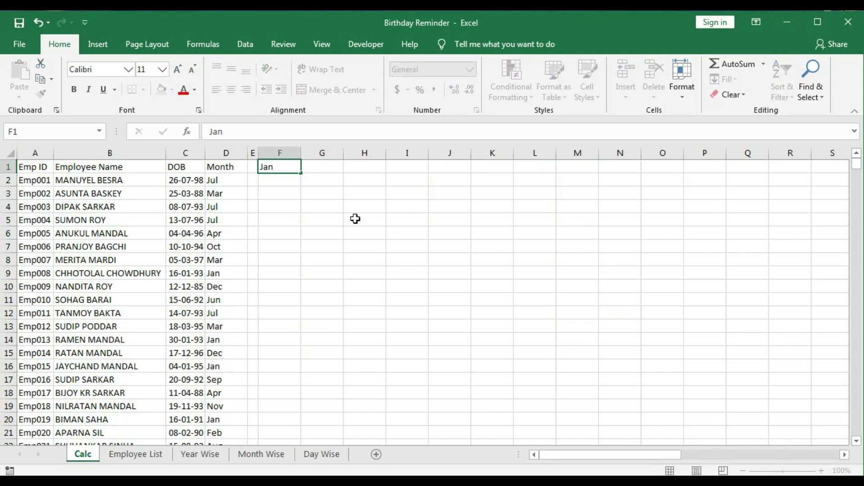
key(Return)
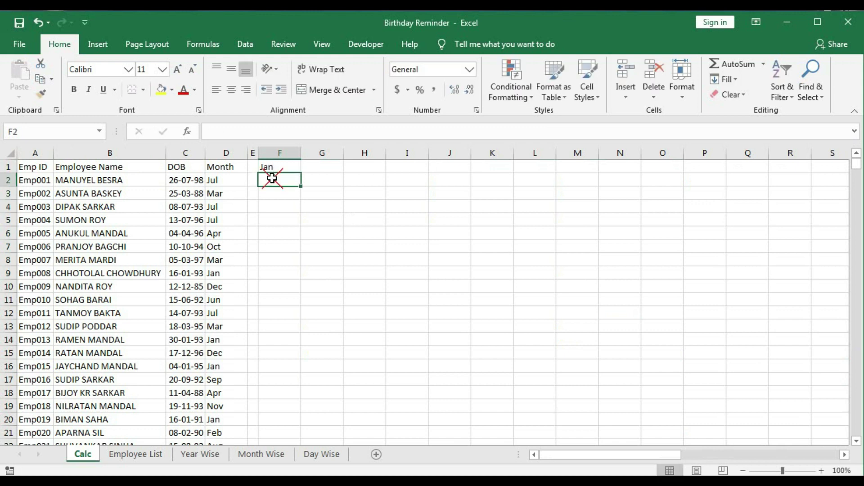
drag(276, 179, 276, 285)
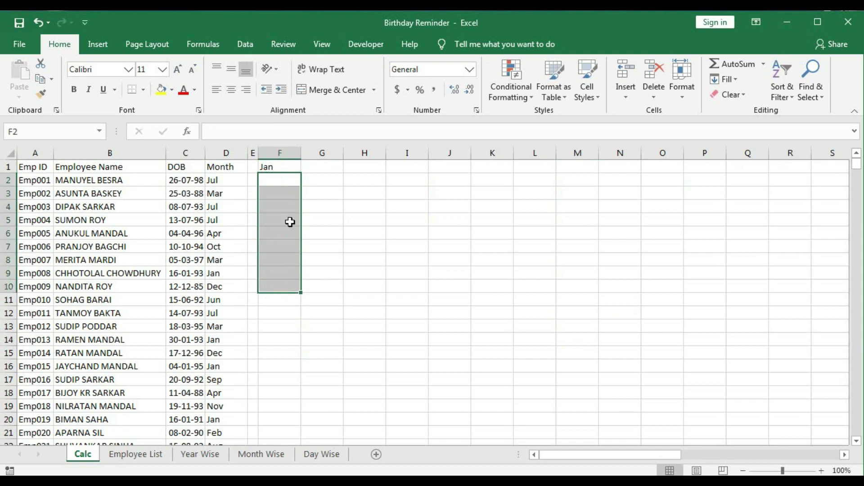
click(279, 167)
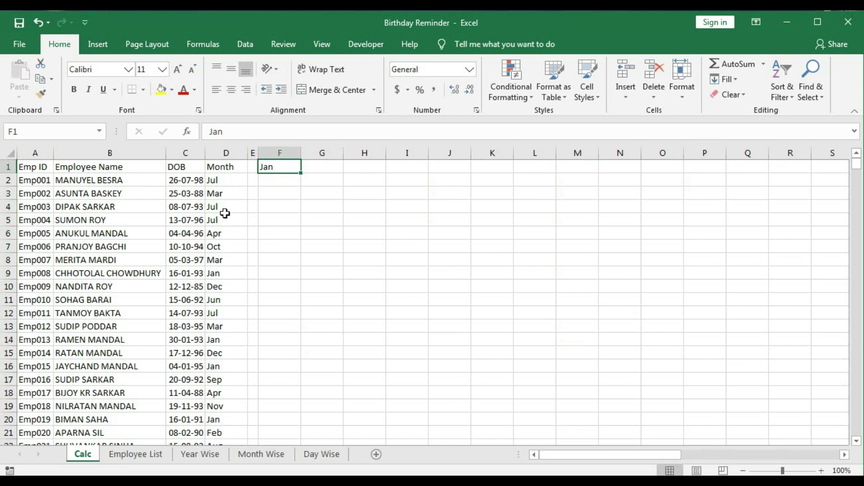
click(226, 272)
click(267, 272)
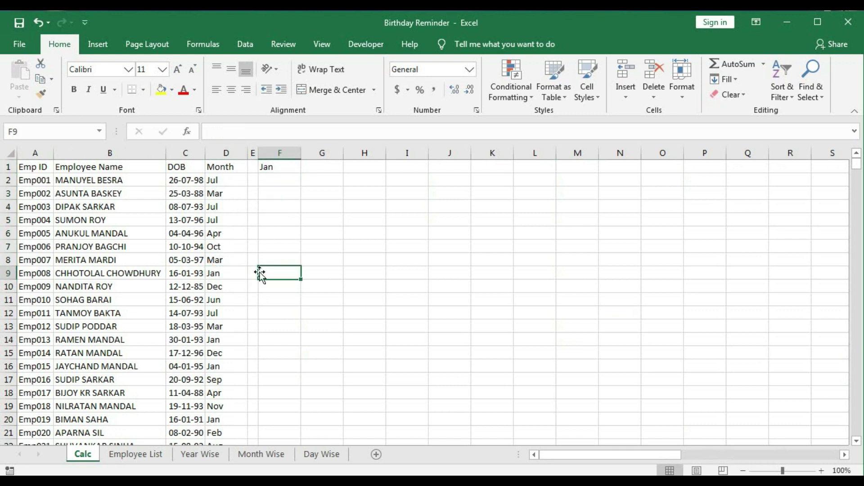
- Start an IF formula in F2 of the Calc sheet that tests whether D2 equals F1
click(283, 335)
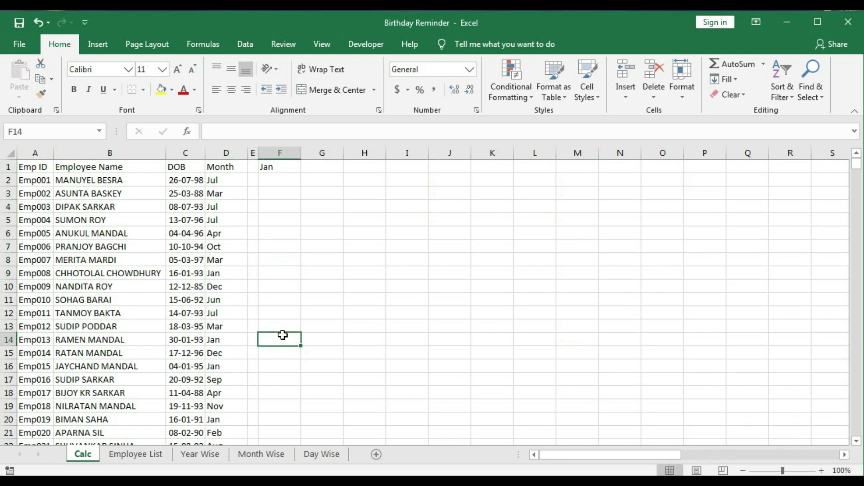
click(288, 181)
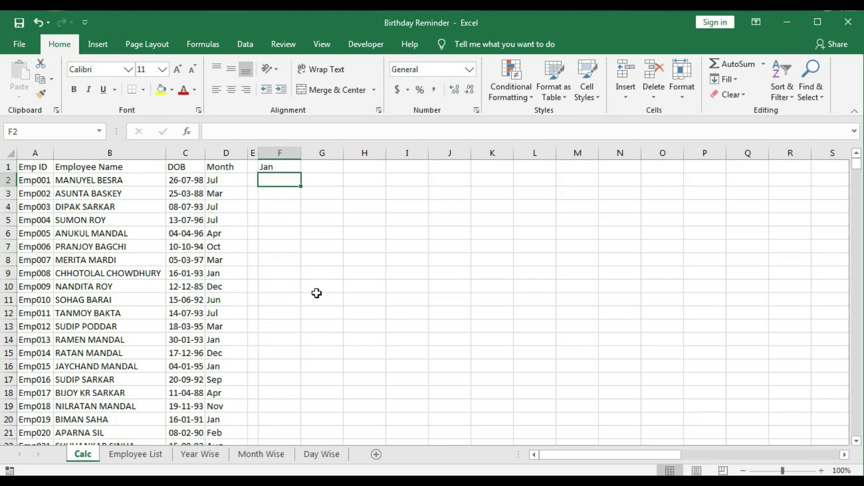
text(=if)
key(Tab)
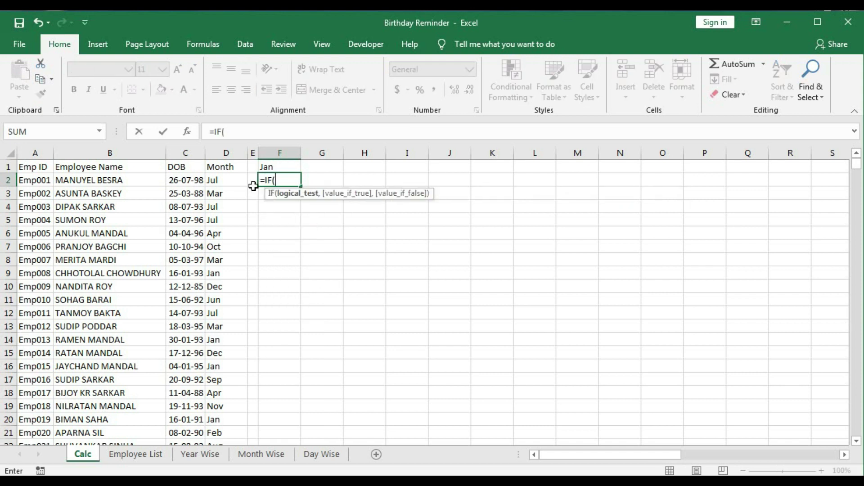
click(221, 180)
text(=)
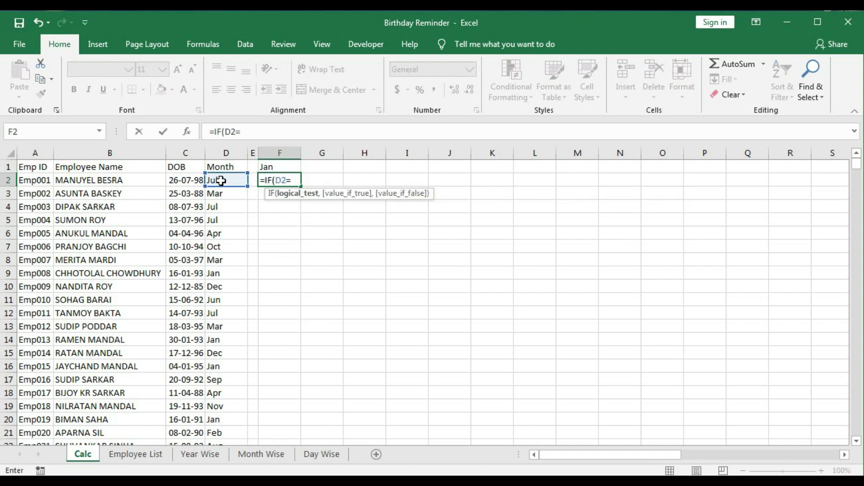
click(276, 167)
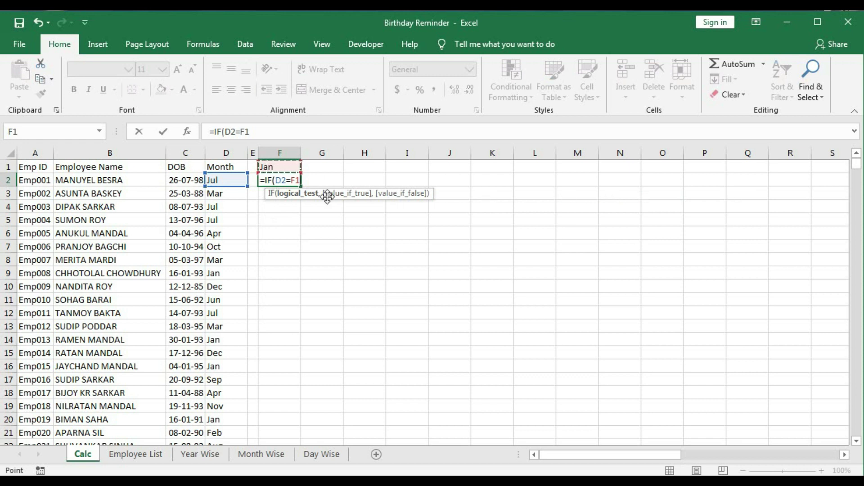
- Convert the references in F2's IF test to mixed references so that it reads $D2=F$1
click(284, 182)
drag(277, 181, 287, 181)
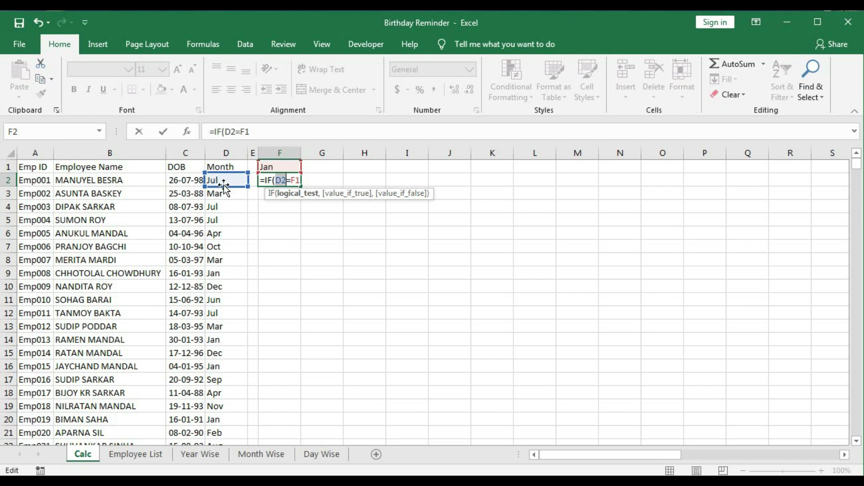
key(F4)
key(F4)
key(F4)
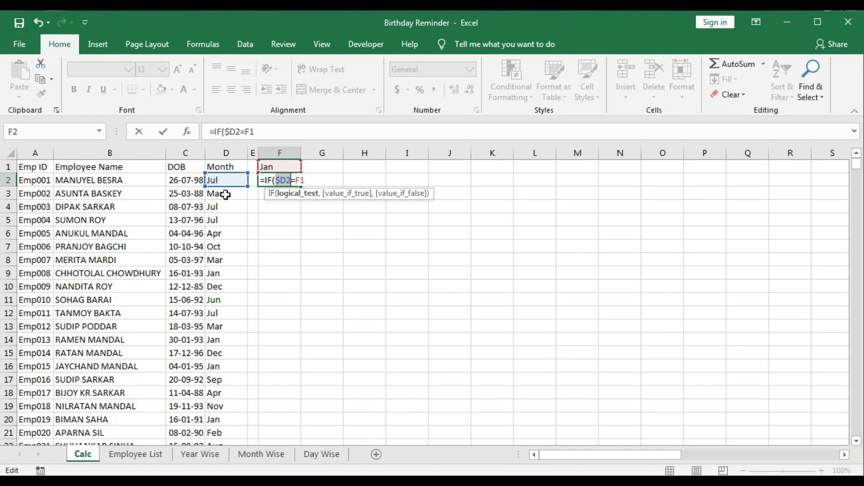
double_click(300, 180)
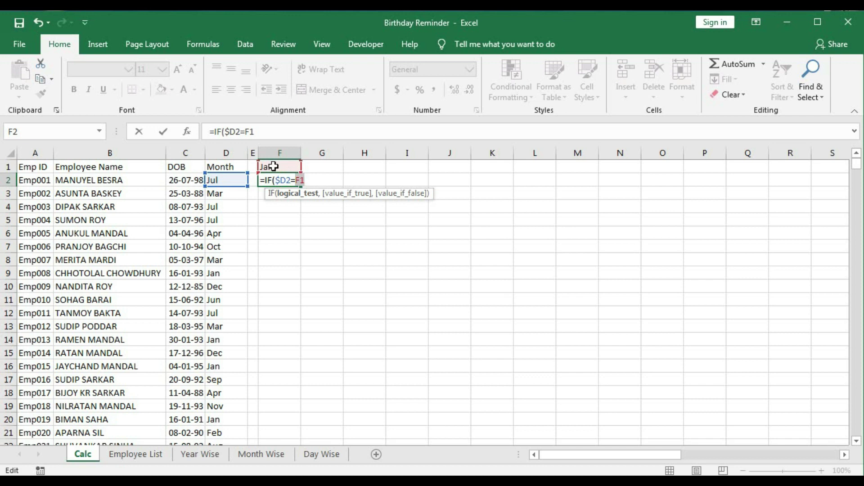
key(F4)
key(F4)
text(,)
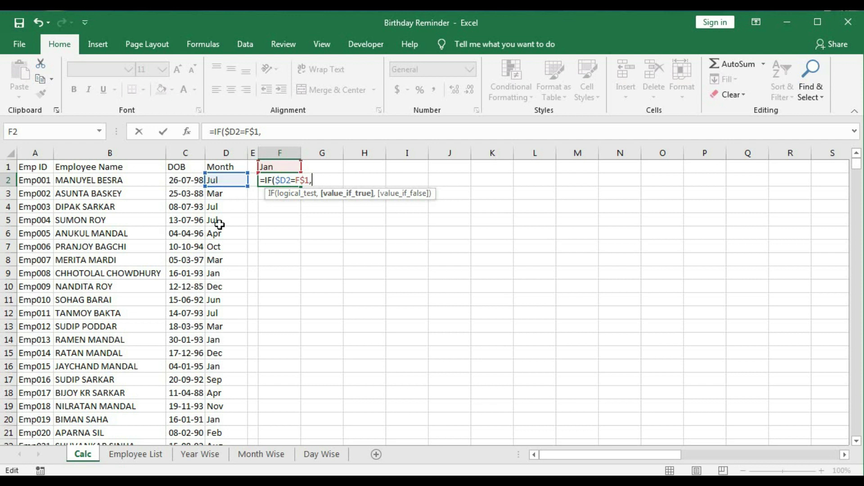
- Nest a COUNTIF as the value-if-true of the F2 formula, with $D1:$D2 as its range
text(co)
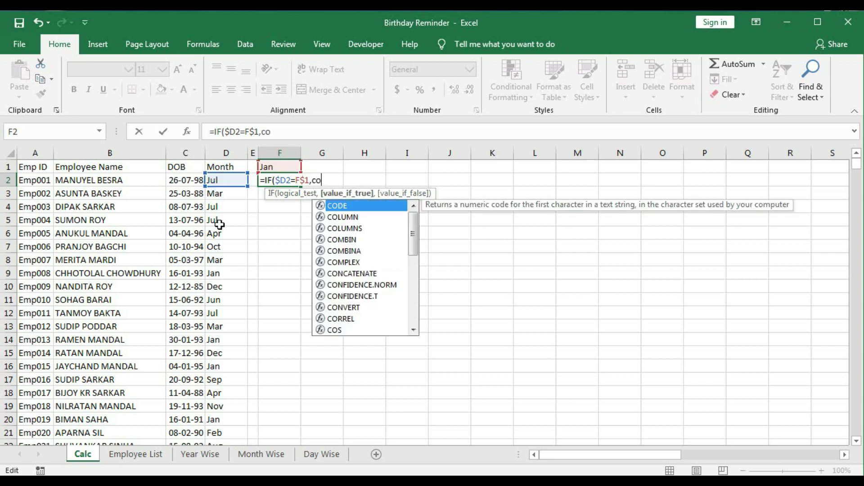
text(untif)
key(Tab)
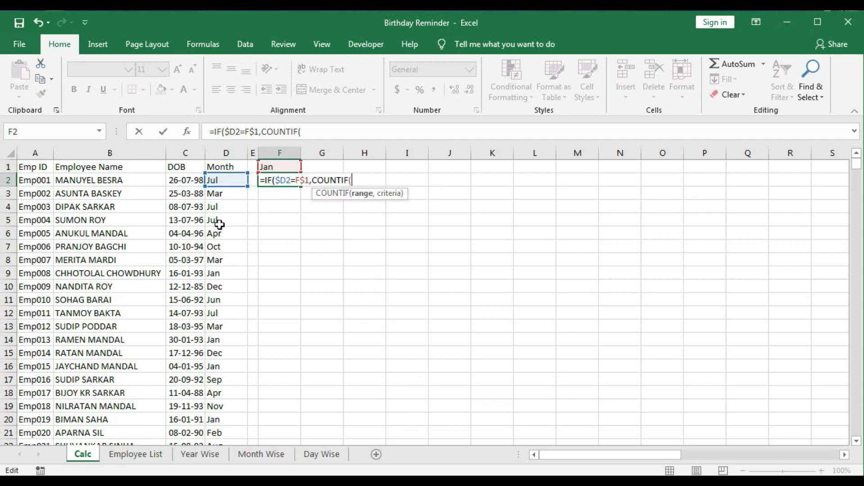
drag(225, 167, 225, 179)
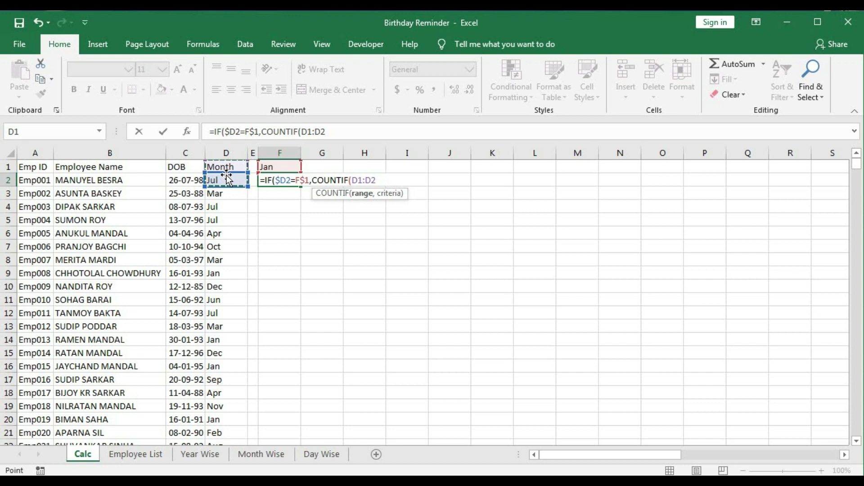
key(F4)
key(F4)
key(F4)
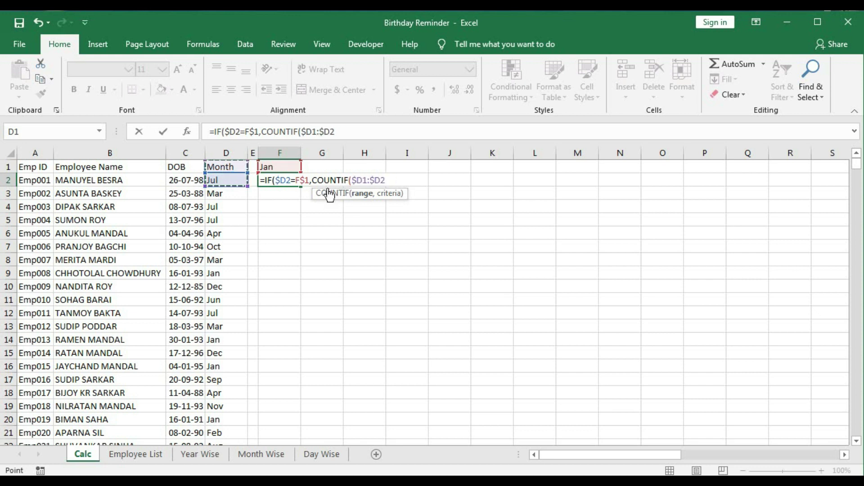
text(,)
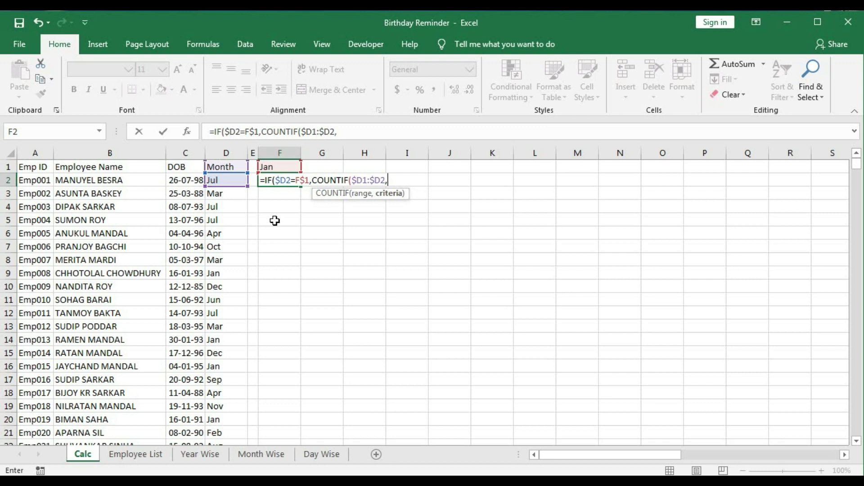
- Finish the F2 formula with F$1 as the COUNTIF criteria and "" as the value-if-false
click(275, 168)
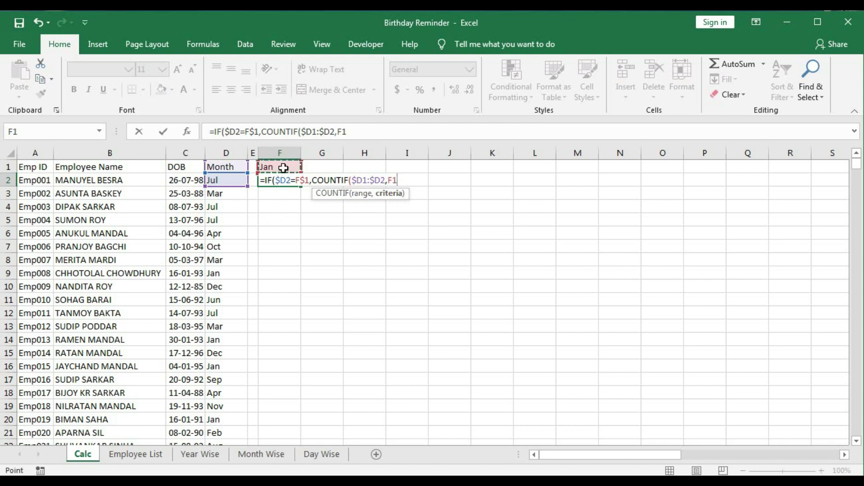
key(F4)
key(F4)
text(),)
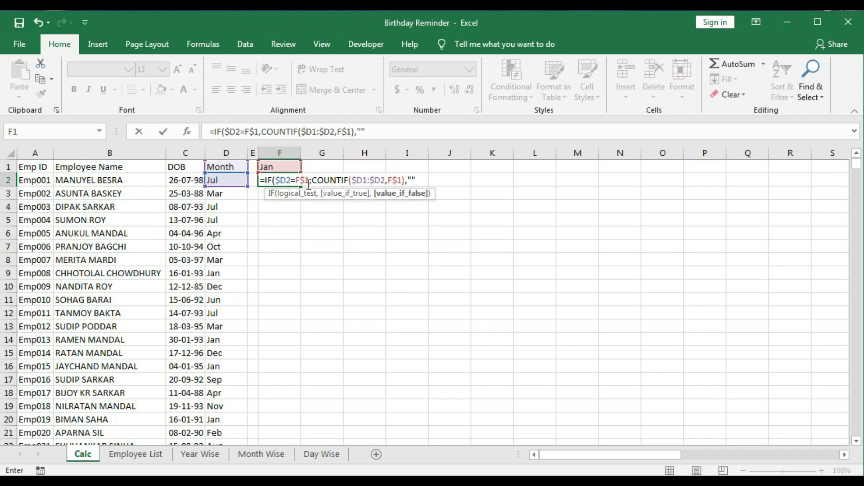
text(""))
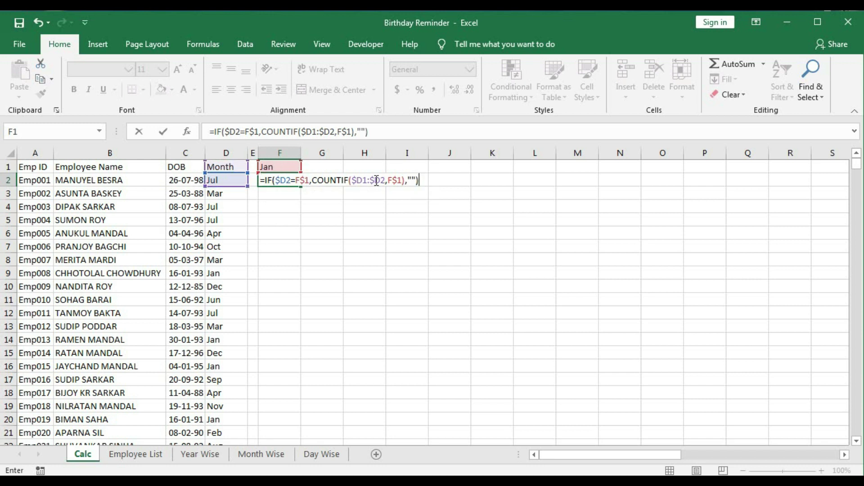
key(Return)
- Fill the F2 formula down to F14 and inspect the references of the copied formula in F14
click(295, 181)
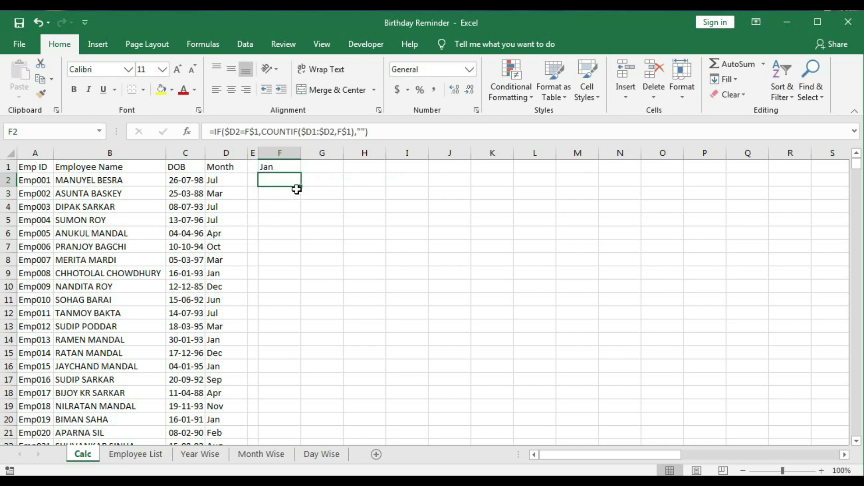
drag(300, 187, 286, 348)
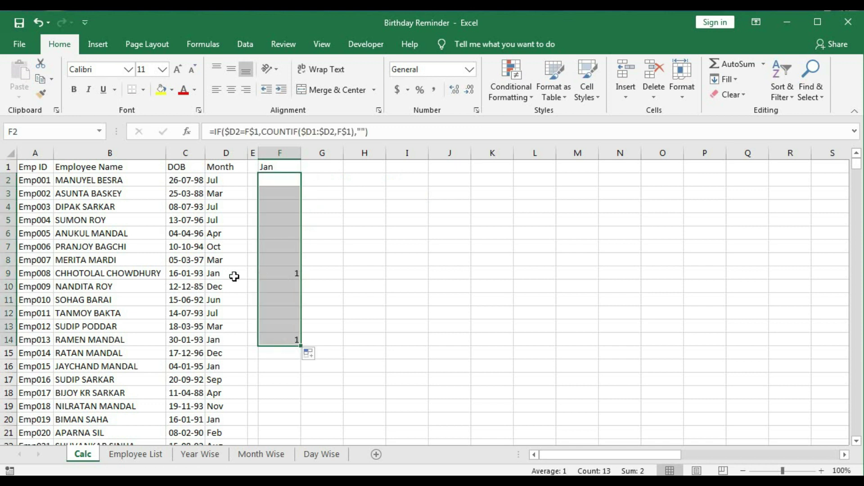
click(284, 341)
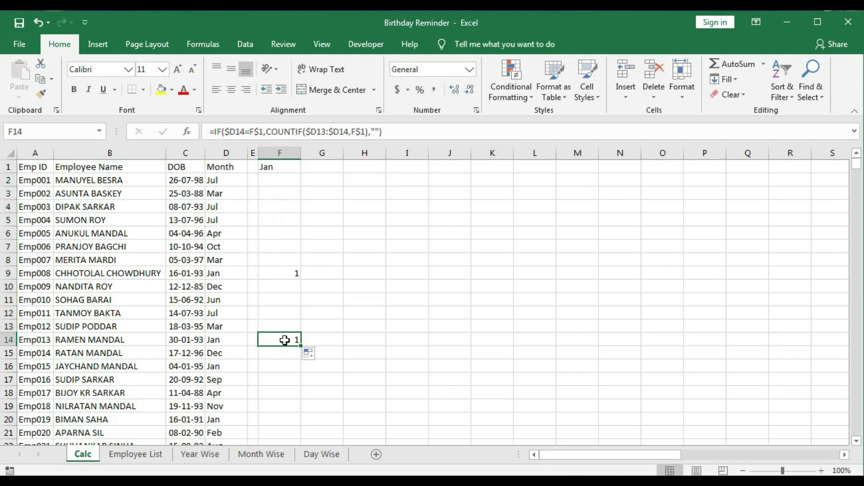
double_click(284, 341)
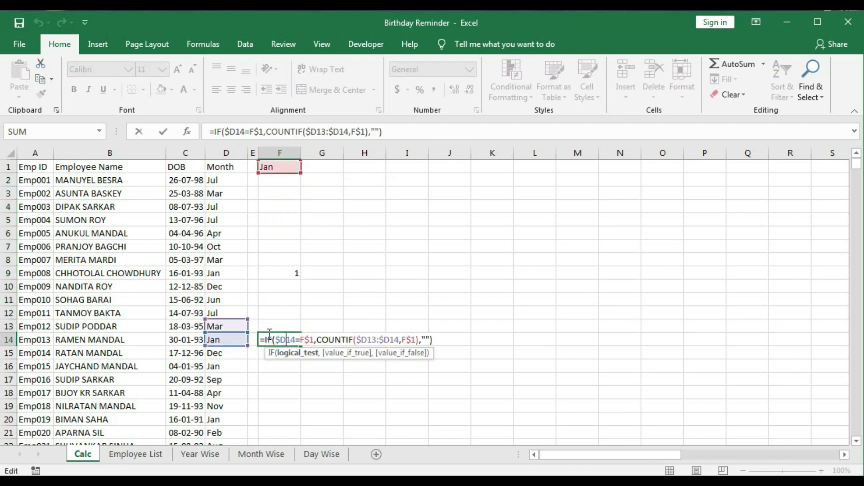
key(Escape)
- Anchor the start of the COUNTIF range in F2 so that the range reads $D$1:$D2
double_click(281, 180)
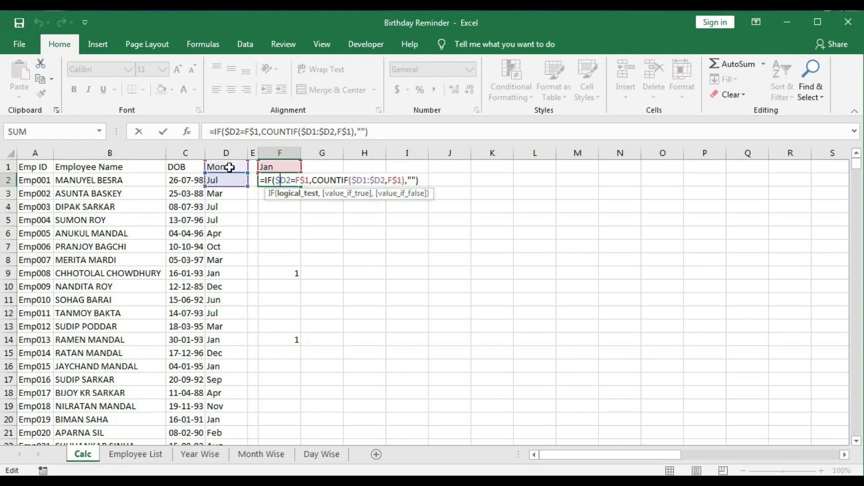
click(364, 180)
text($)
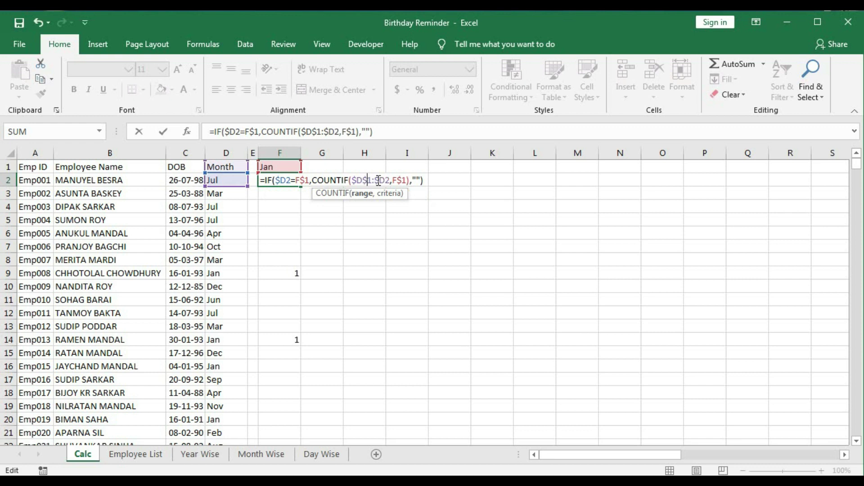
key(ctrl+Return)
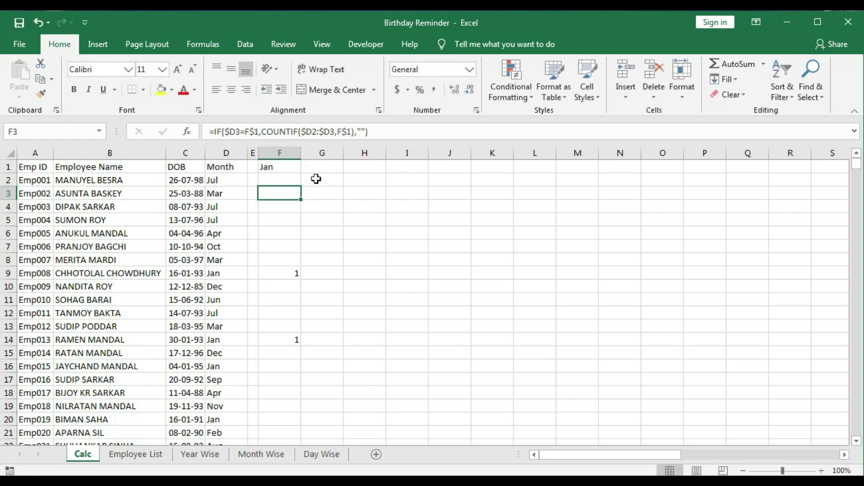
- Fill the F2 formula down to F501 and check the numbering of the January employees in rows 9, 14 and 16
double_click(301, 188)
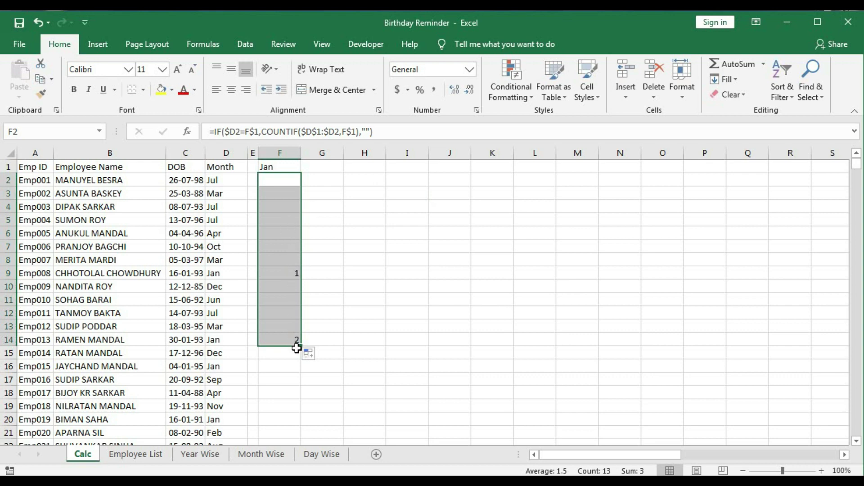
drag(301, 346, 281, 425)
drag(856, 427, 857, 163)
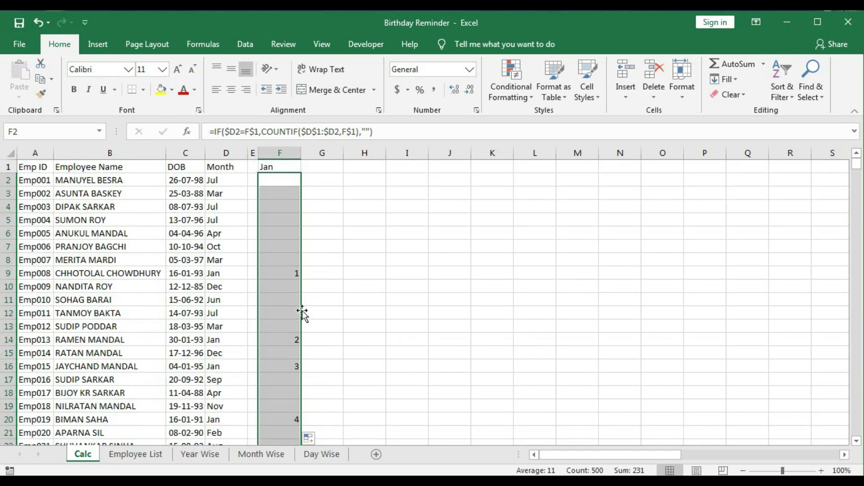
click(279, 273)
drag(279, 274, 43, 276)
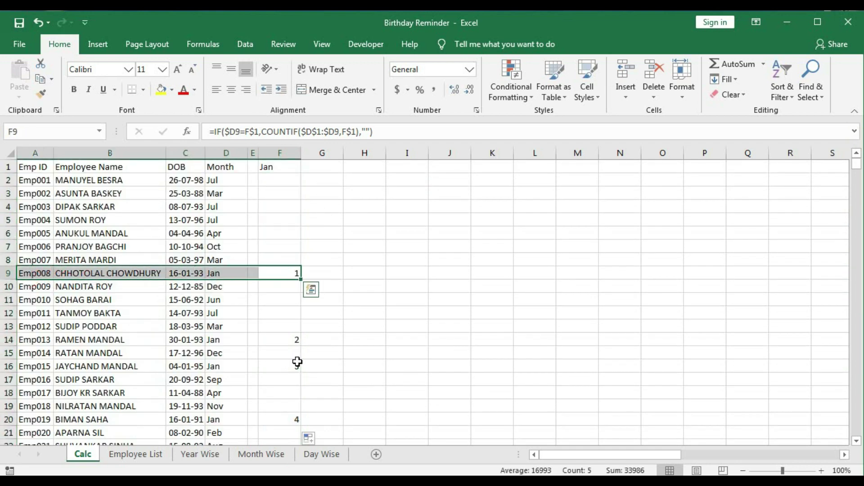
drag(284, 339, 73, 339)
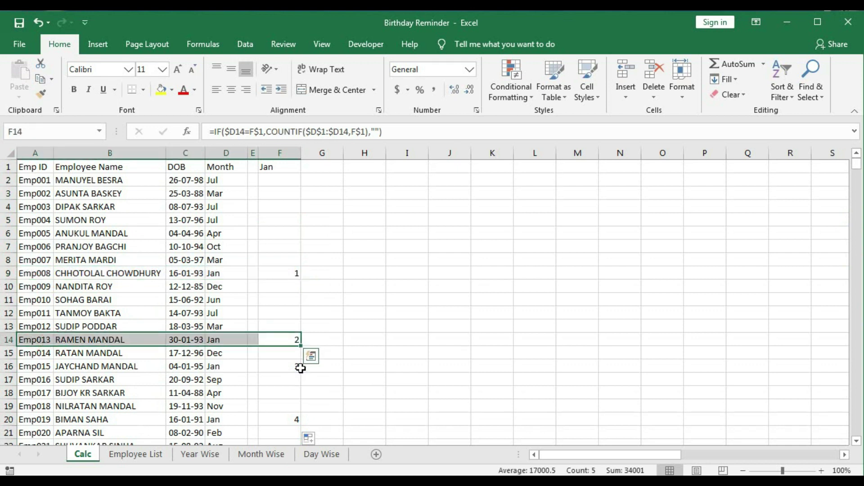
drag(297, 366, 43, 366)
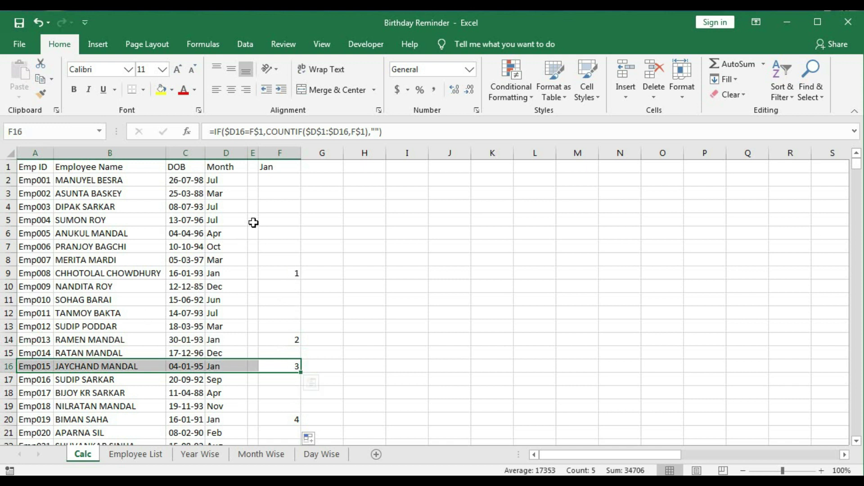
- Start an INDEX formula in G2 with the Emp ID cells A2:A501 as its array
click(307, 180)
text(=)
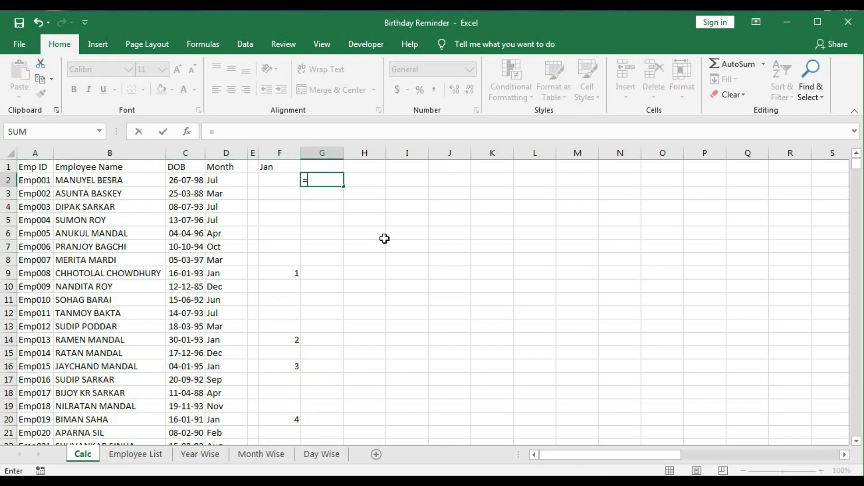
text(index)
key(Tab)
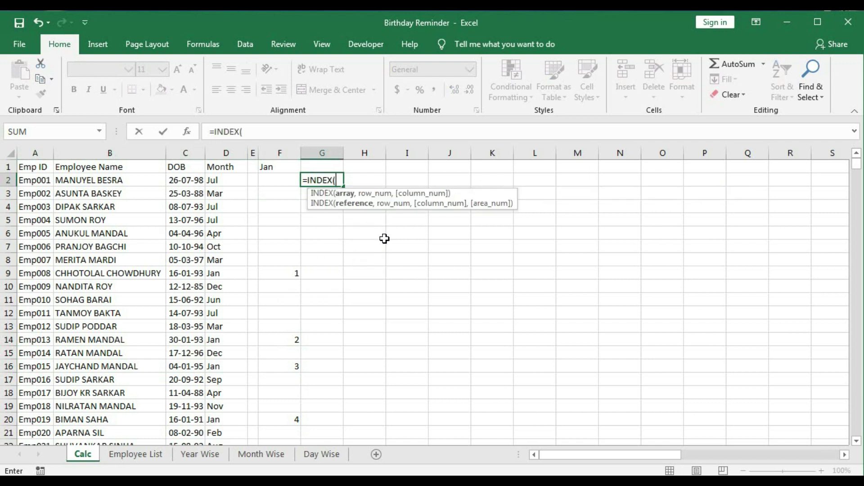
click(36, 182)
drag(35, 181, 42, 218)
key(ctrl+shift+Down)
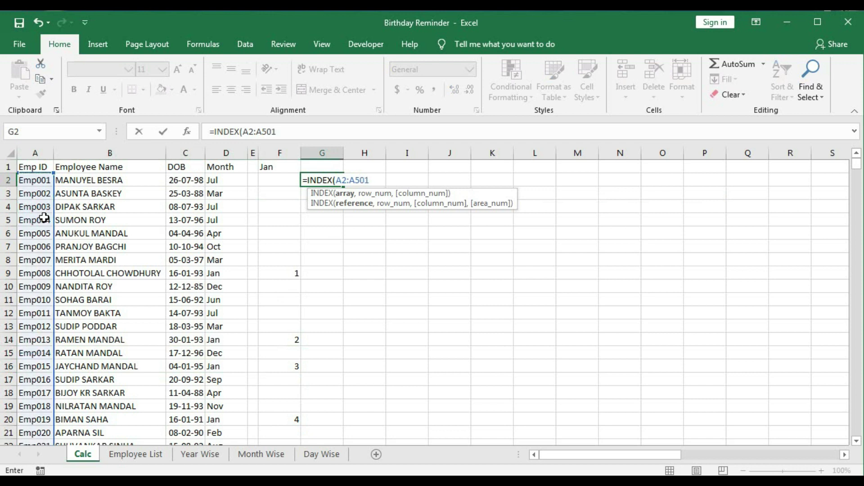
- Make the INDEX array reference in G2 absolute as $A$2:$A$501 and continue to the row number argument
click(340, 197)
key(F4)
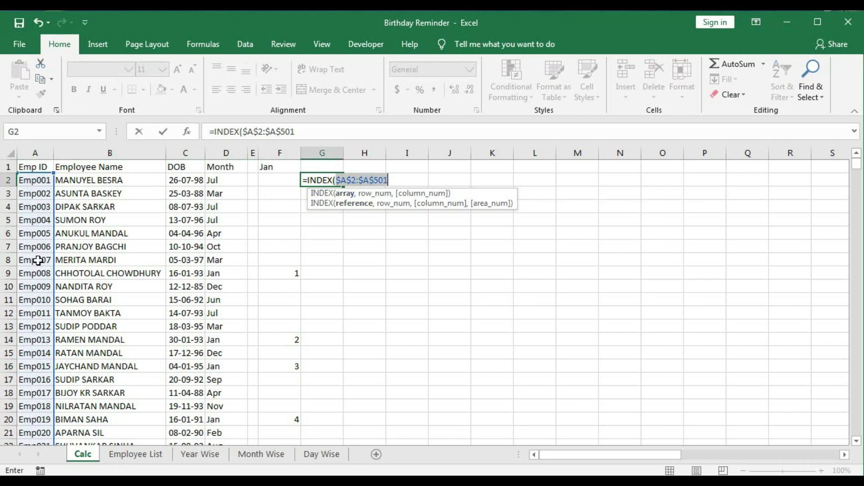
click(392, 180)
text(,)
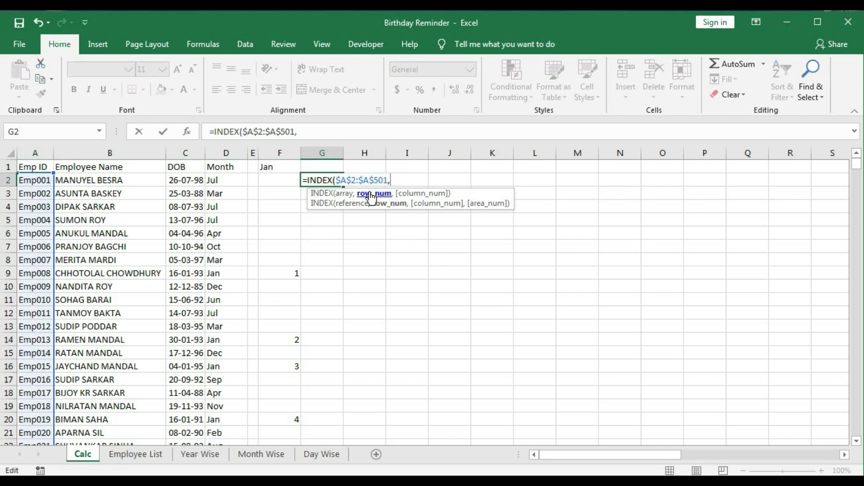
- Add a MATCH function as the INDEX row number in G2, with ROW()-1 as its lookup value
text(ma)
key(Tab)
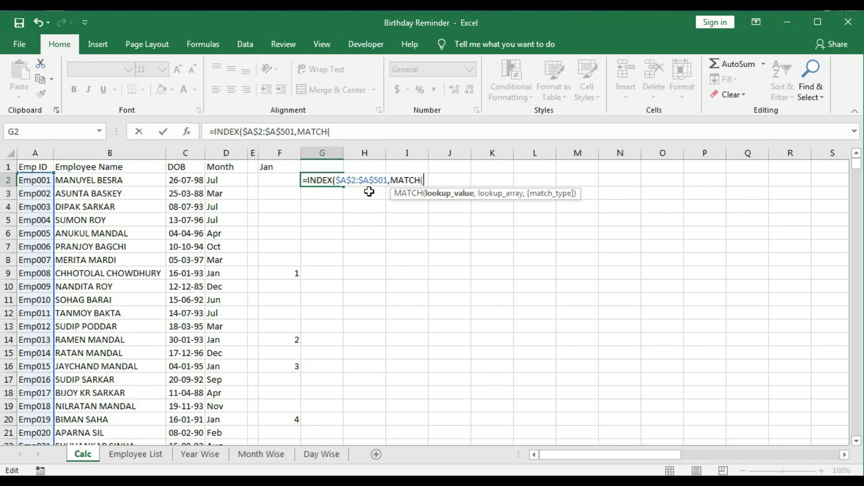
text(row)
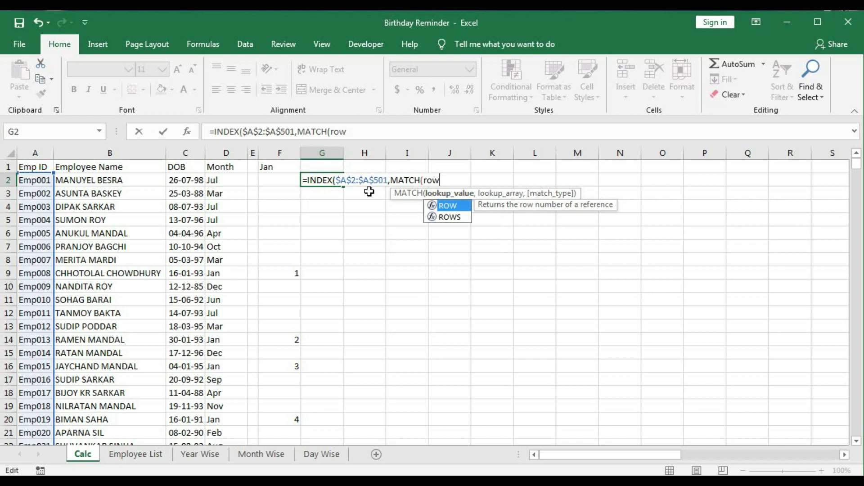
key(Tab)
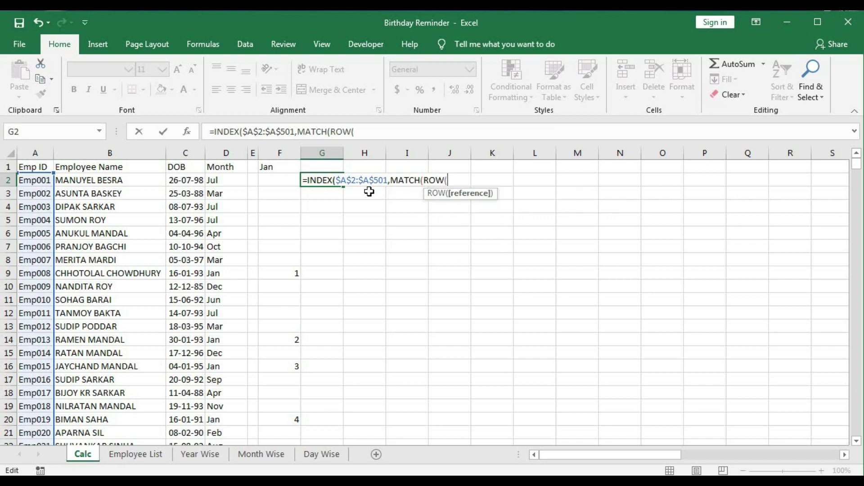
text()-1)
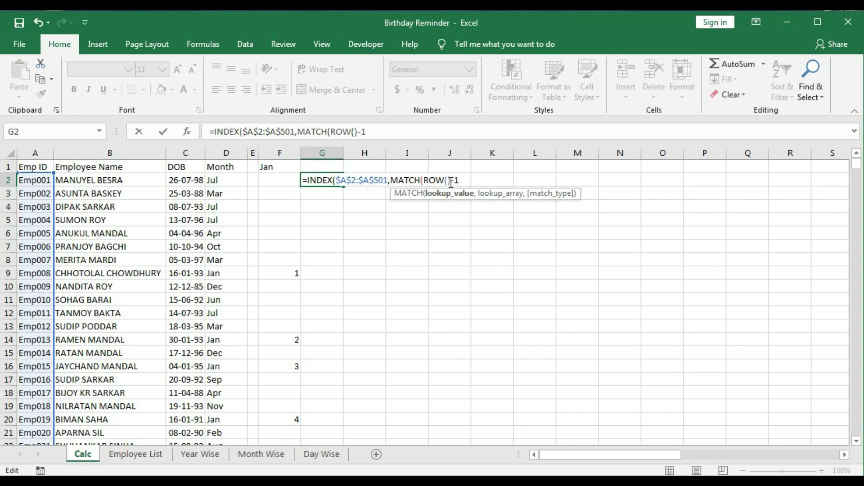
text(,)
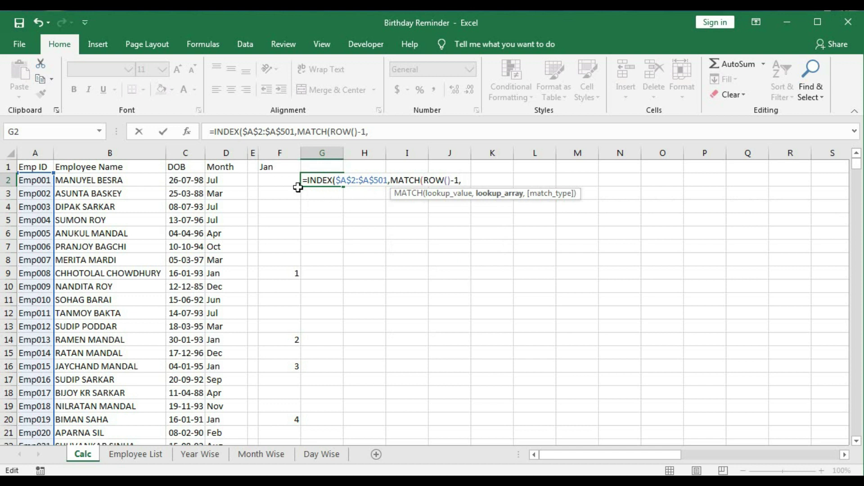
- Set F2:F501 as the MATCH lookup array and lock only its rows so it reads F$2:F$501
drag(282, 180, 284, 221)
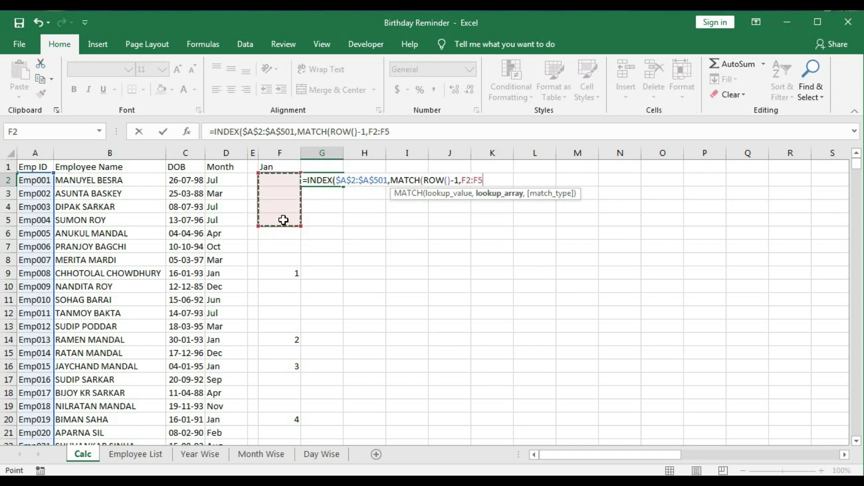
text(01)
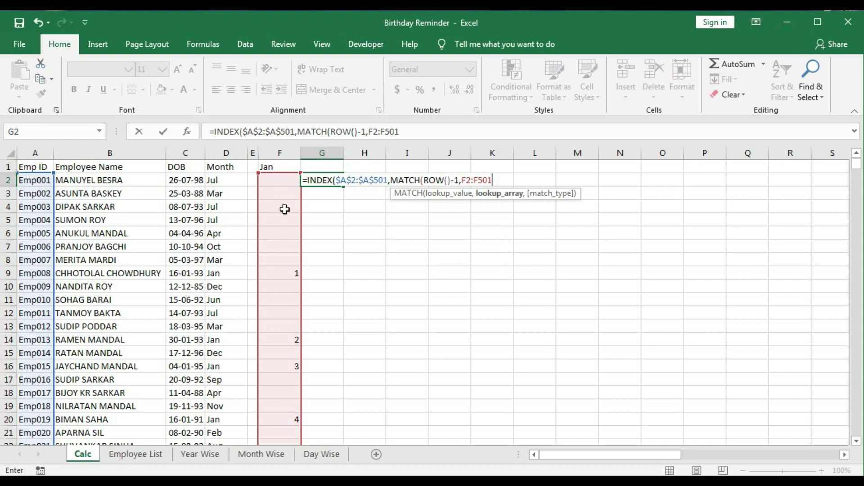
drag(463, 181, 518, 181)
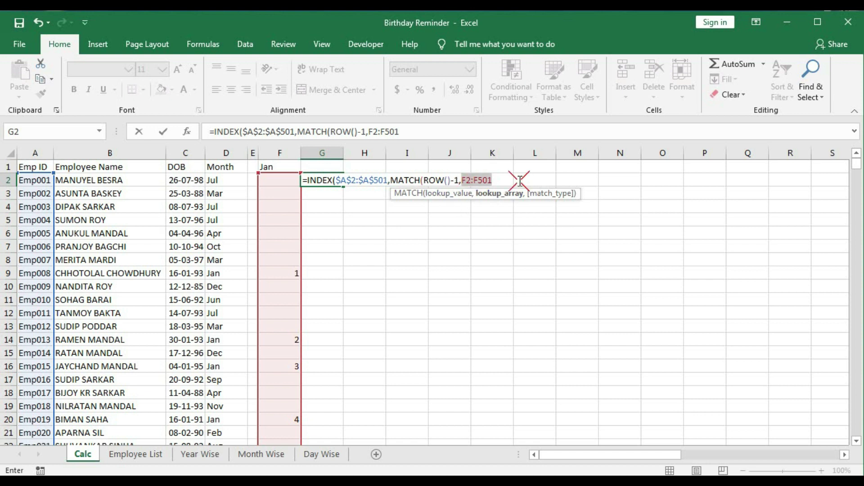
key(F4)
key(F4)
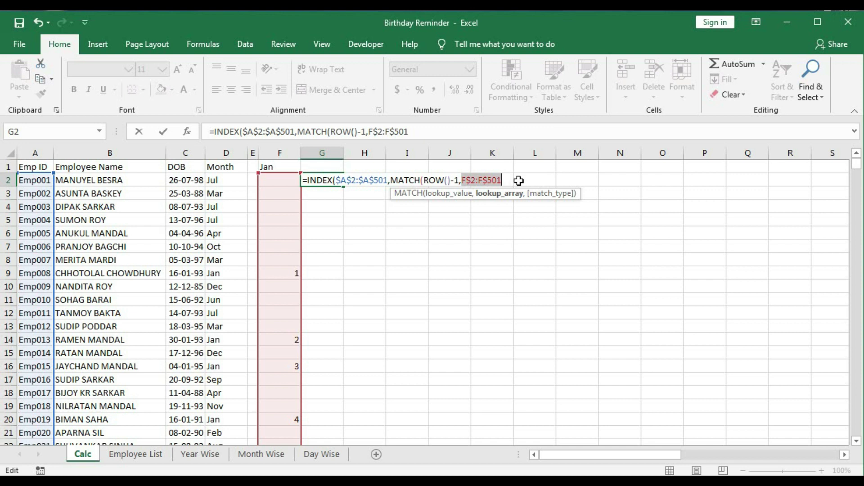
click(506, 181)
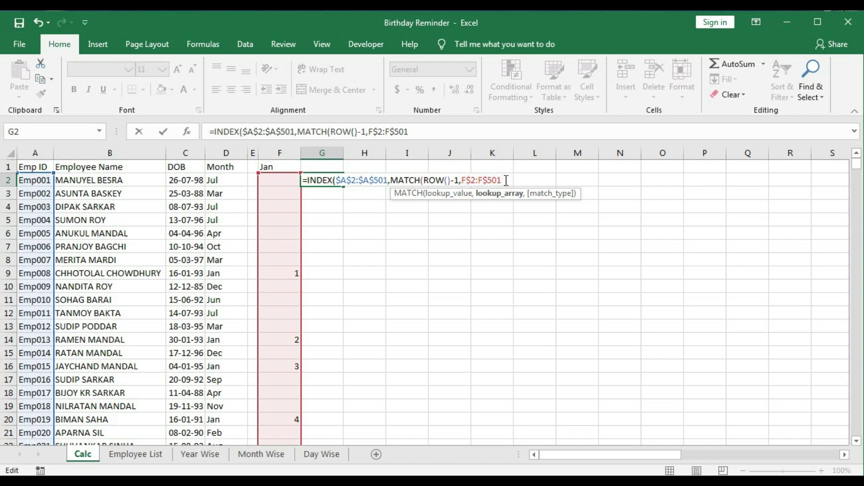
- Set the MATCH type to 0 for an exact match and complete the INDEX formula in G2
text(,)
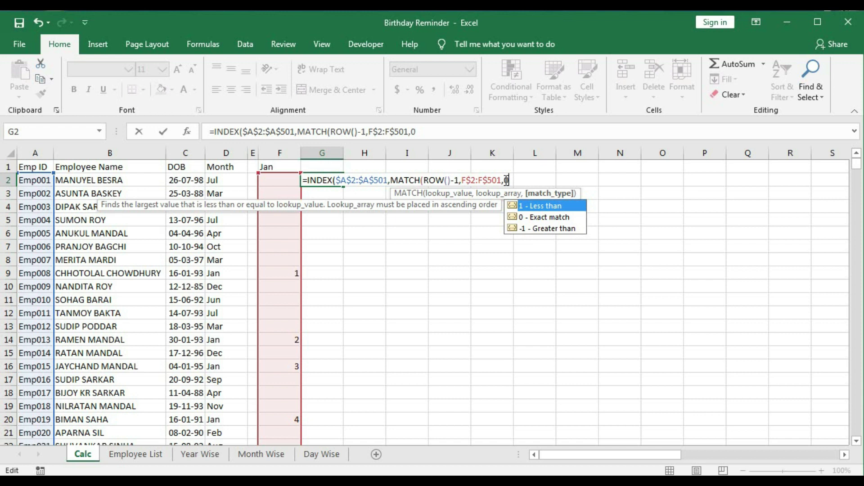
text(0))
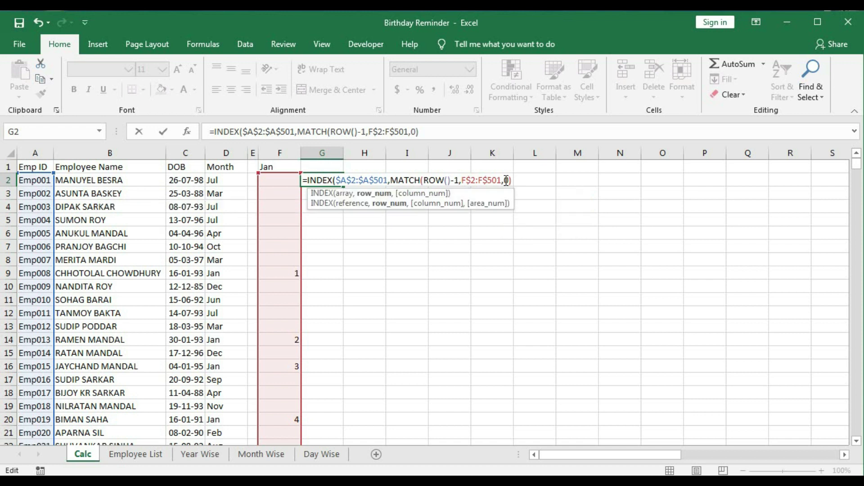
text())
key(Return)
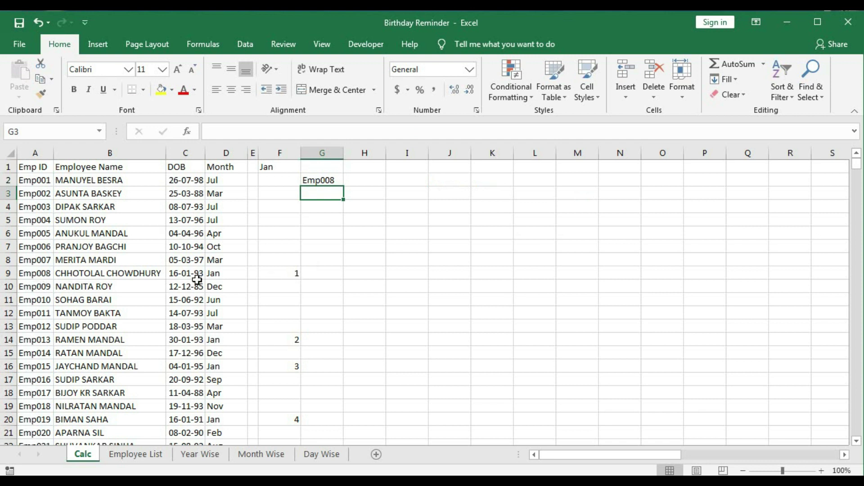
- Fill the G2 formula down to G501 and check the listed January Emp IDs and the rows below them
click(338, 182)
drag(345, 189, 345, 200)
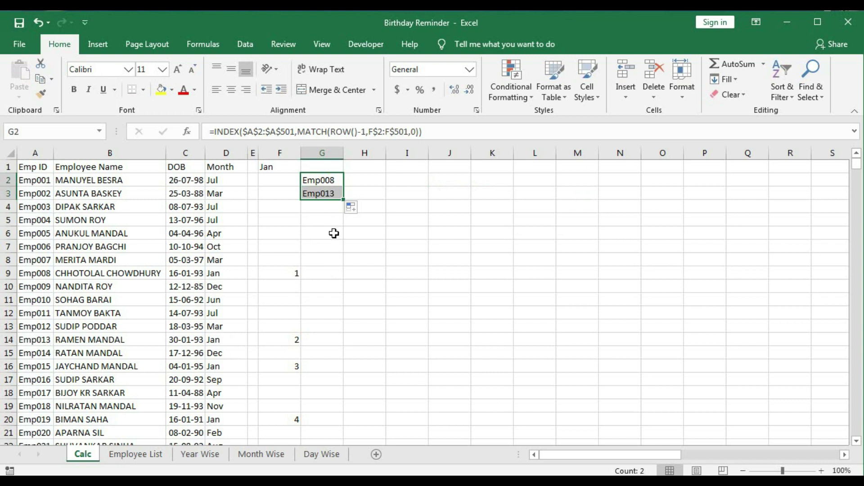
double_click(344, 202)
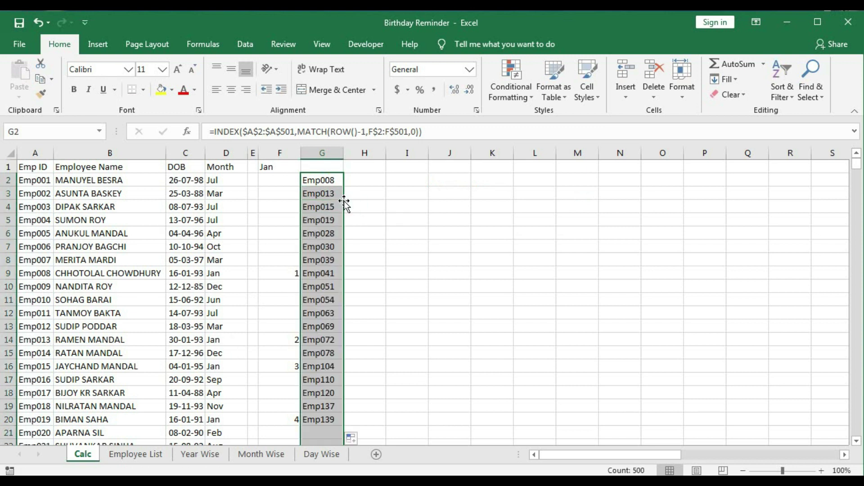
scroll(336, 245, down, 3)
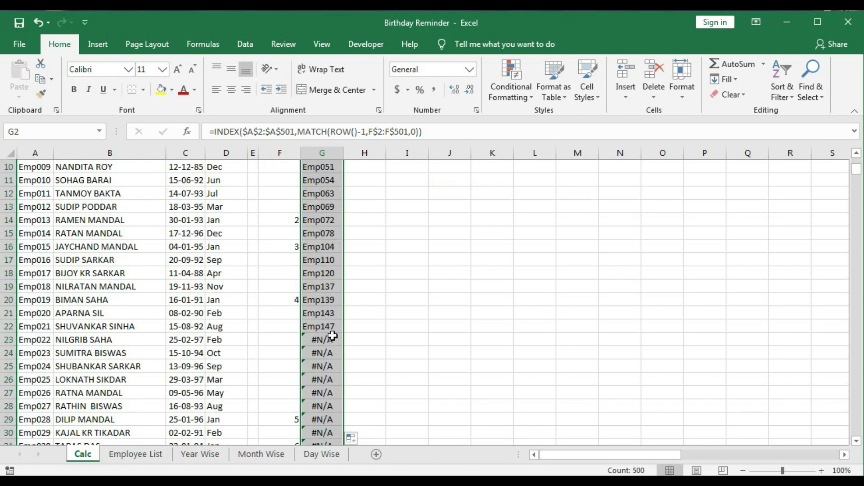
scroll(328, 336, down, 2)
scroll(315, 346, up, 5)
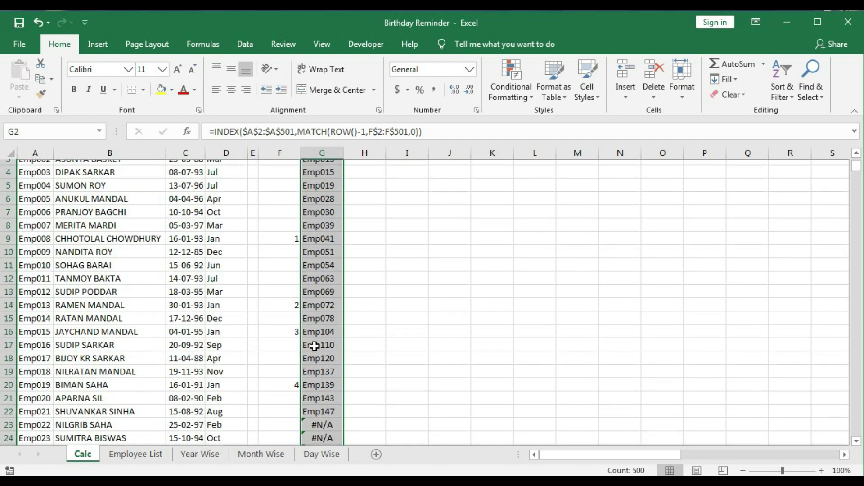
- Wrap the INDEX formula in G2 in IFERROR with an empty string "" as the error value
double_click(322, 181)
click(305, 181)
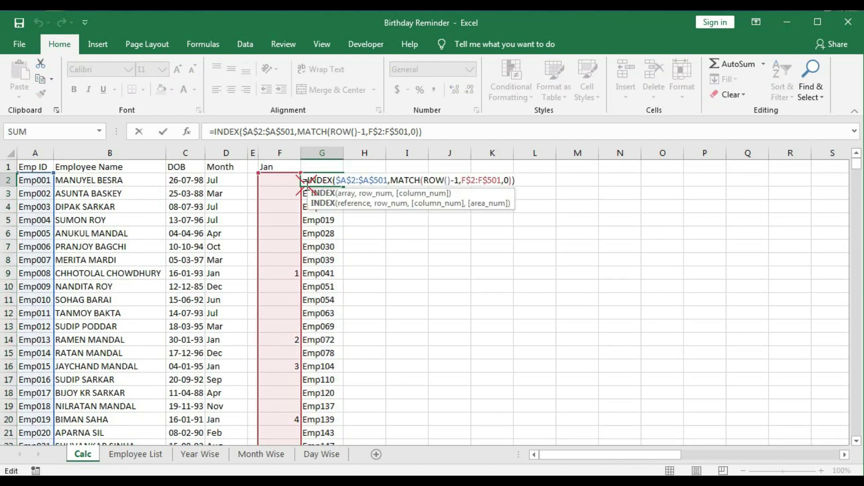
text(ife)
key(Tab)
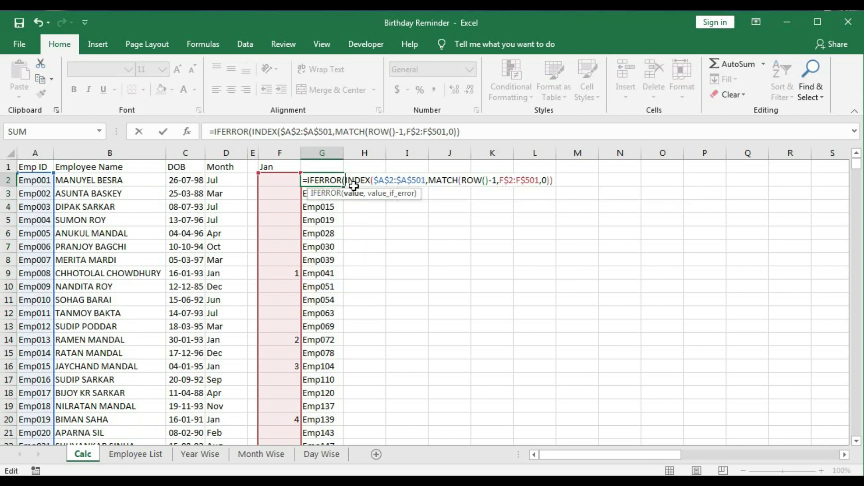
text(,""))
key(Return)
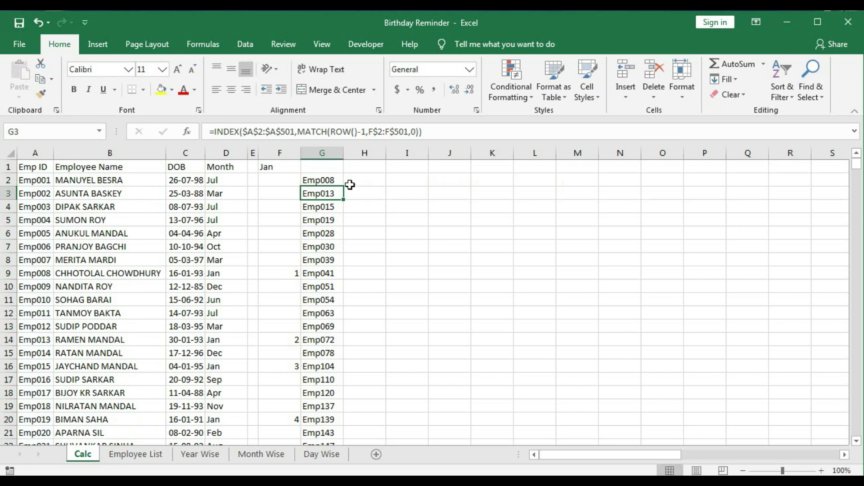
- Fill the IFERROR formula from G2 down to G501 and check the rows below the January Emp IDs
click(338, 183)
double_click(344, 185)
scroll(344, 206, down, 8)
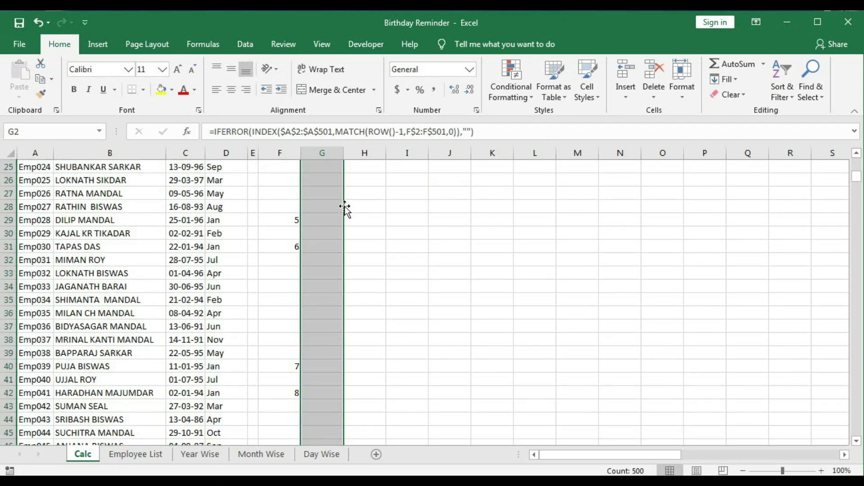
scroll(344, 207, up, 5)
scroll(344, 206, up, 3)
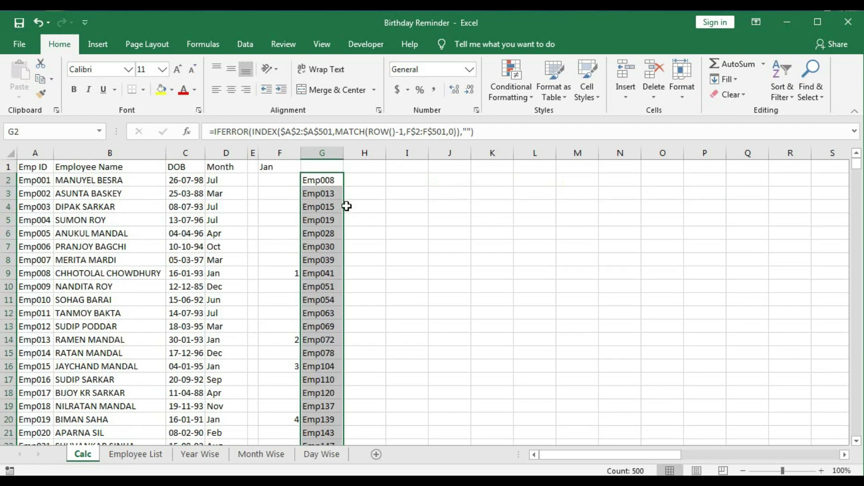
- Extend the month headings from F1:G1 across to Dec in AB1, and copy the F2:G2 formulas into H2:I2
drag(271, 166, 309, 164)
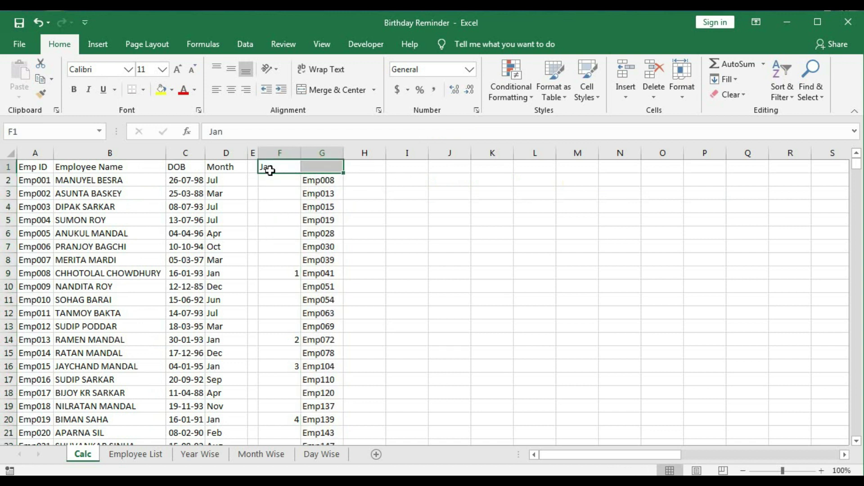
drag(345, 174, 528, 177)
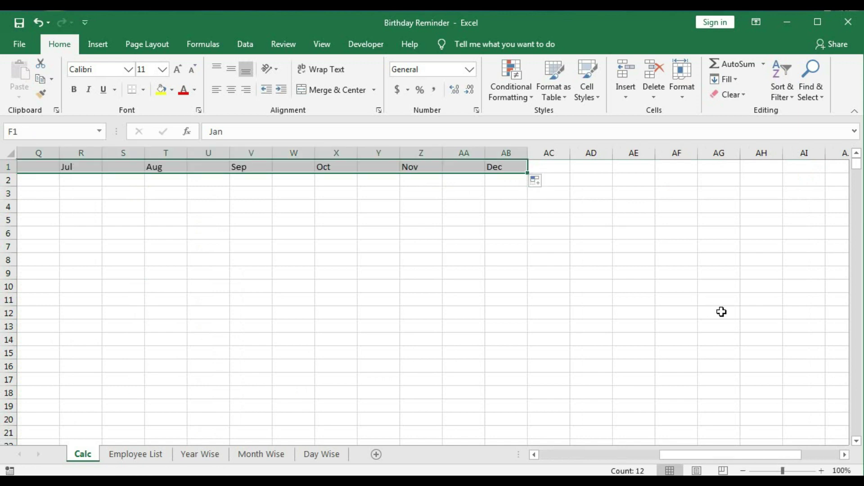
drag(741, 455, 635, 455)
drag(133, 182, 269, 191)
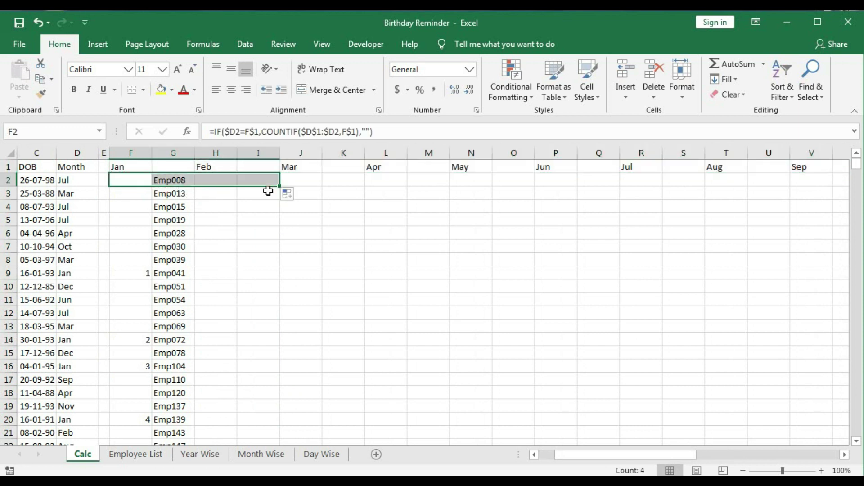
- Inspect the cell references of the copied February formulas in H2 and I2
double_click(219, 182)
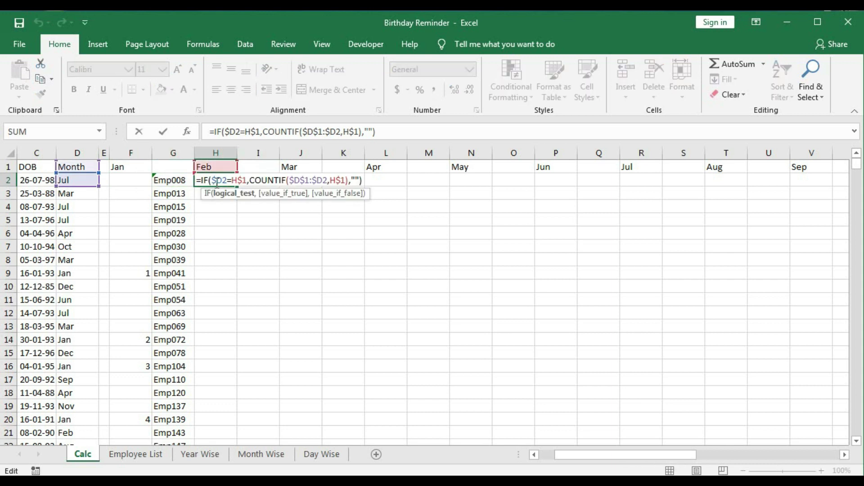
key(Return)
click(252, 182)
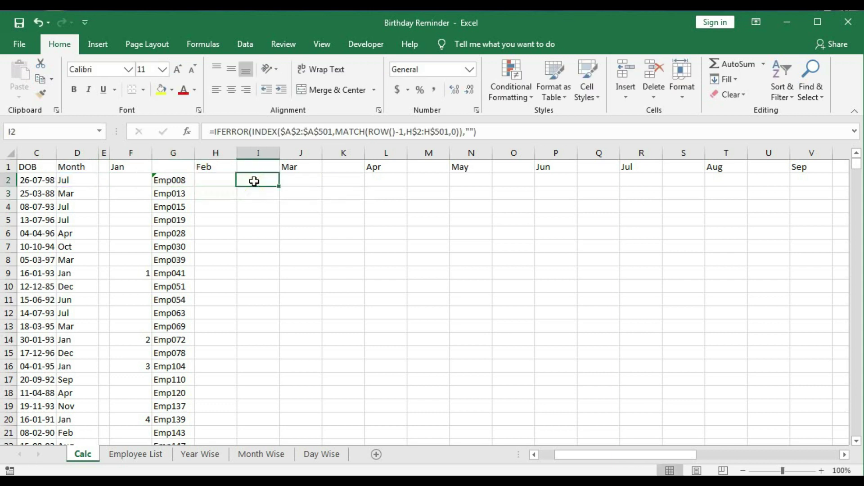
double_click(253, 182)
key(Return)
click(218, 180)
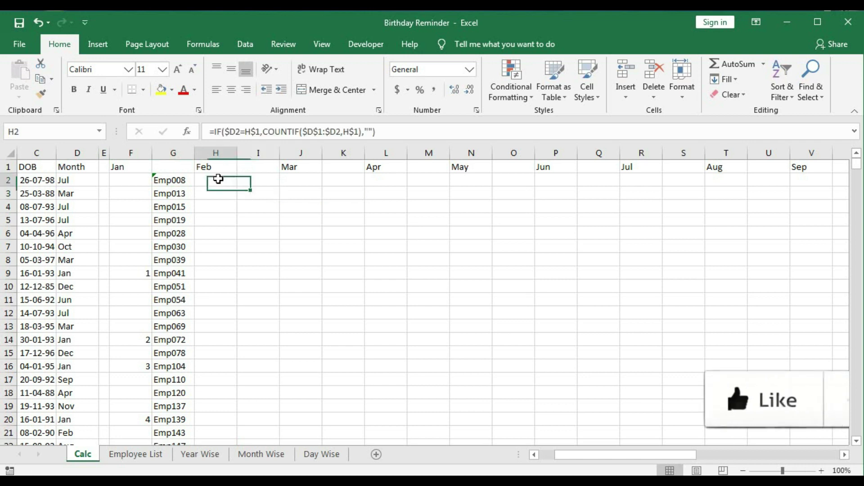
double_click(219, 180)
key(Return)
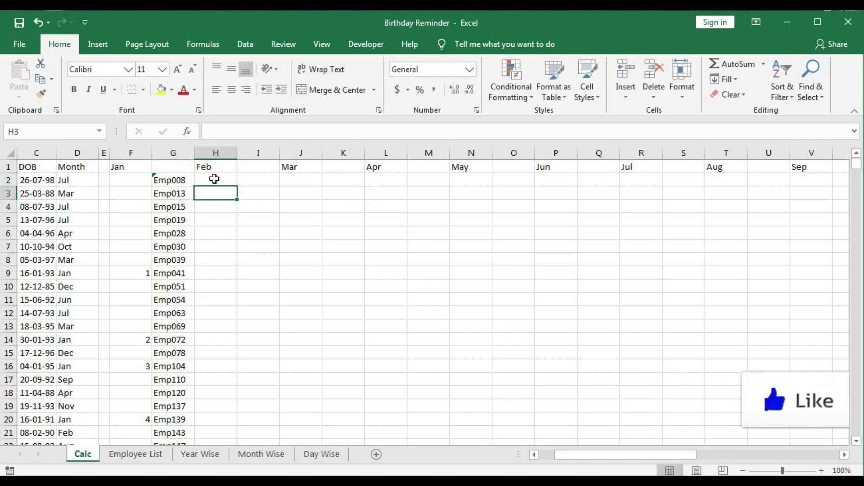
- Fill the February formulas in H2:I2 down to row 501, and copy H2:I2 across to AC2 for the months through December
click(219, 180)
drag(238, 187, 252, 180)
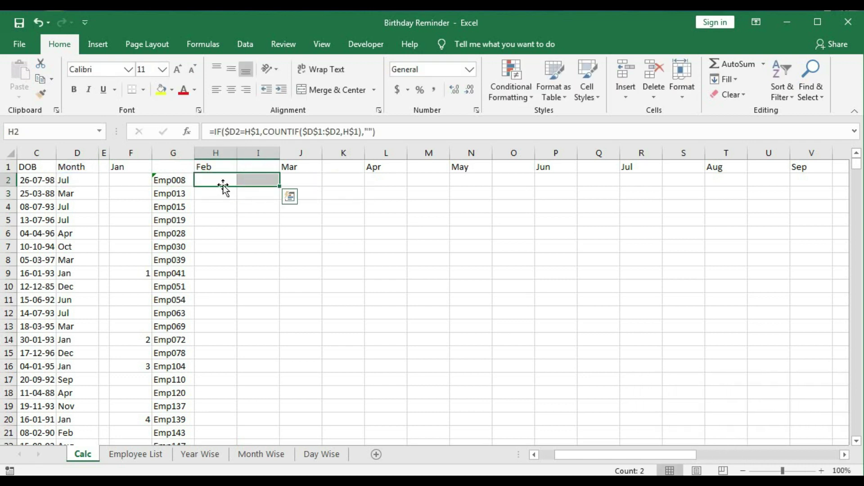
double_click(279, 186)
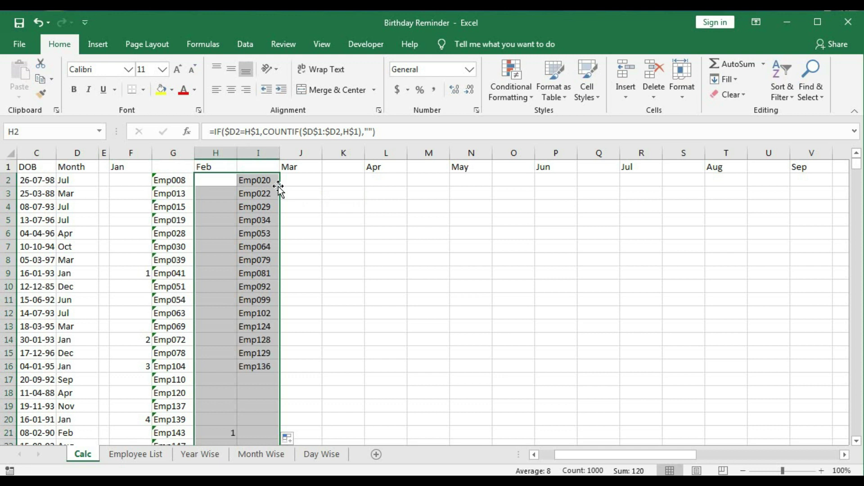
click(215, 180)
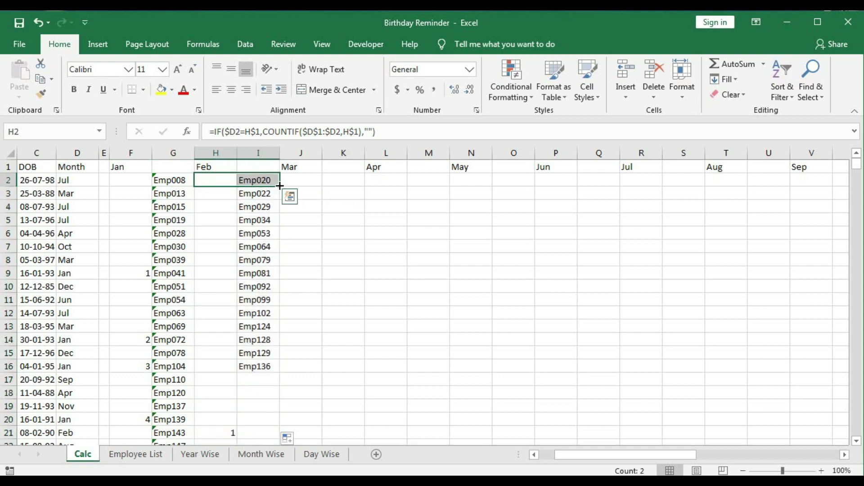
drag(280, 186, 605, 195)
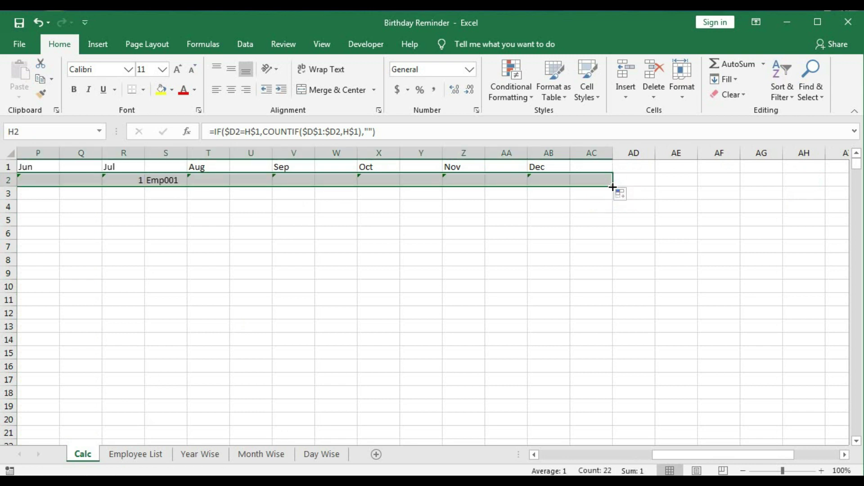
- Fill the monthly formulas in H2:AC2 of the Calc sheet down to row 501
mouse_move(700, 455)
mouse_down()
mouse_move(677, 458)
mouse_move(684, 455)
mouse_up()
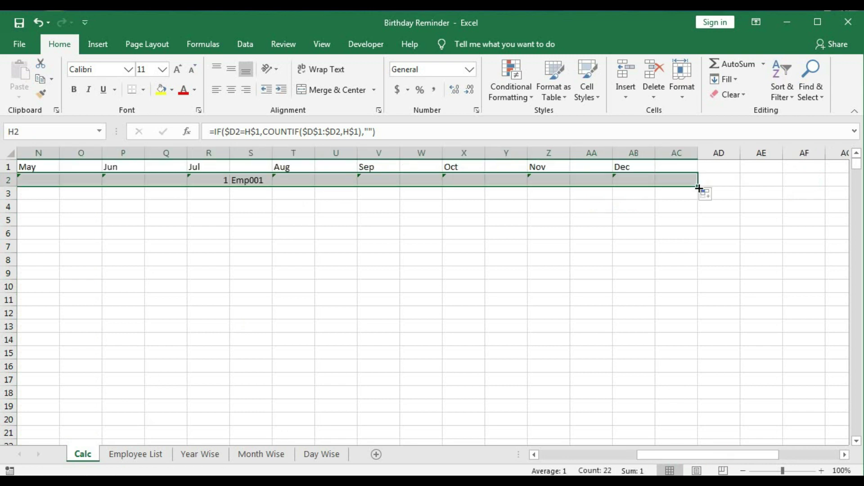
mouse_move(699, 188)
mouse_down()
mouse_move(698, 424)
mouse_move(677, 375)
mouse_up()
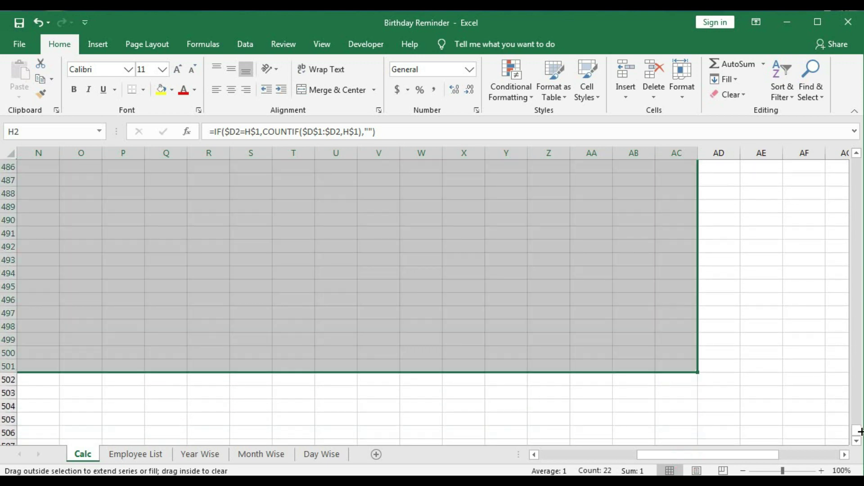
drag(860, 433, 859, 431)
drag(857, 430, 857, 174)
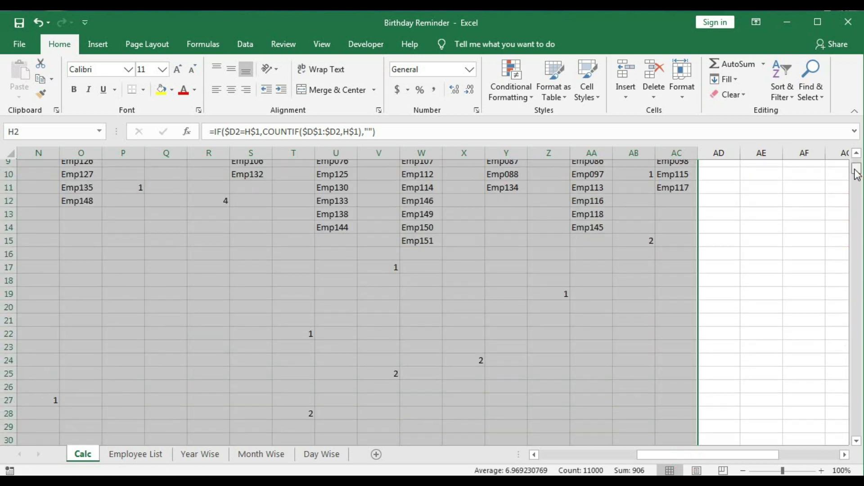
drag(768, 455, 701, 466)
click(464, 340)
scroll(430, 370, up, 3)
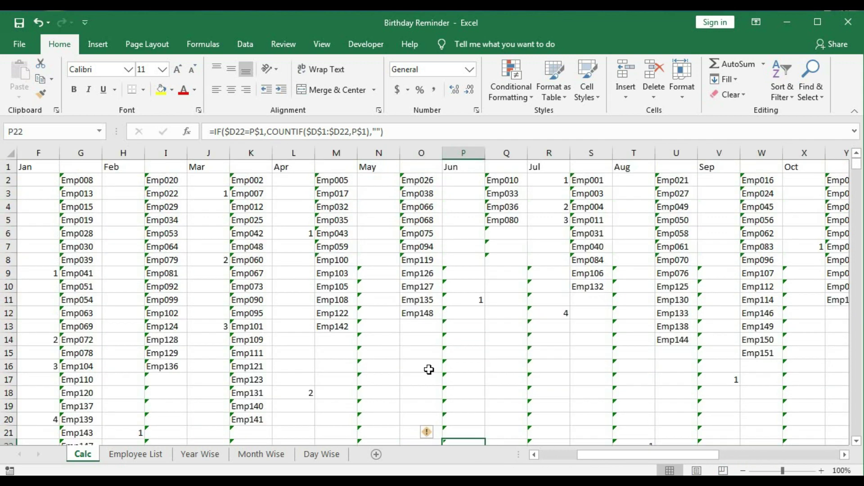
- Check the first May Emp ID formula in O2 against its source record in row 27
click(418, 183)
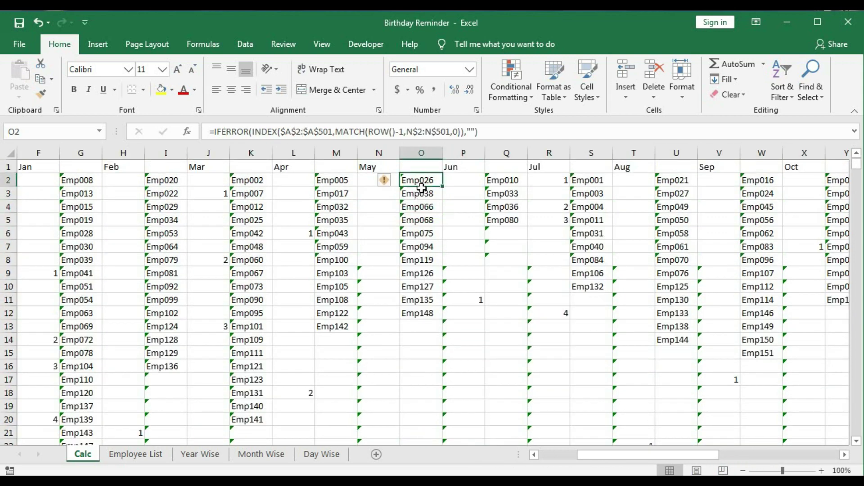
scroll(396, 265, down, 5)
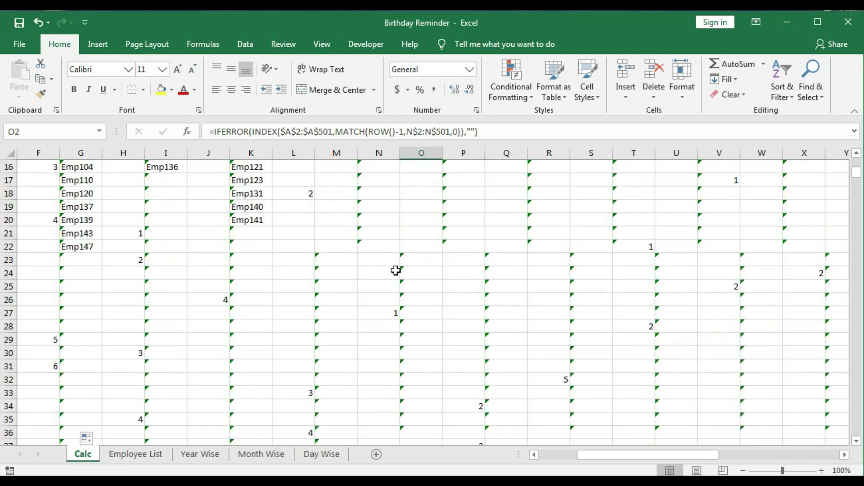
drag(392, 312, 18, 312)
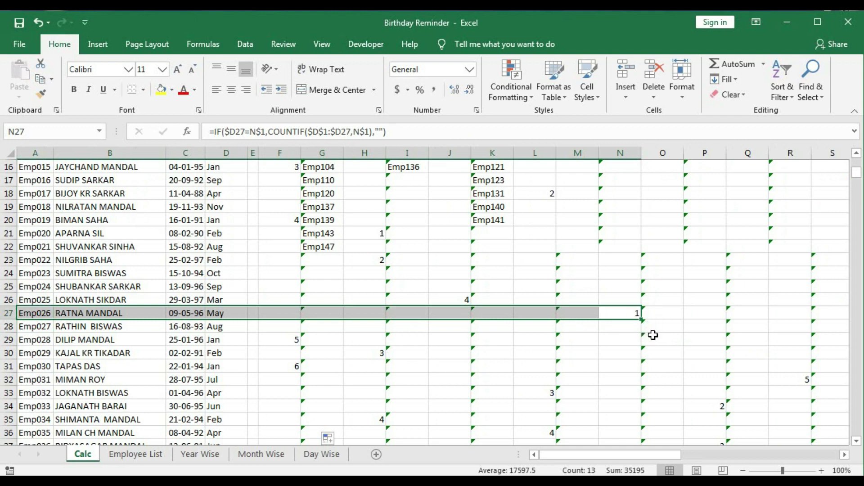
scroll(645, 187, up, 5)
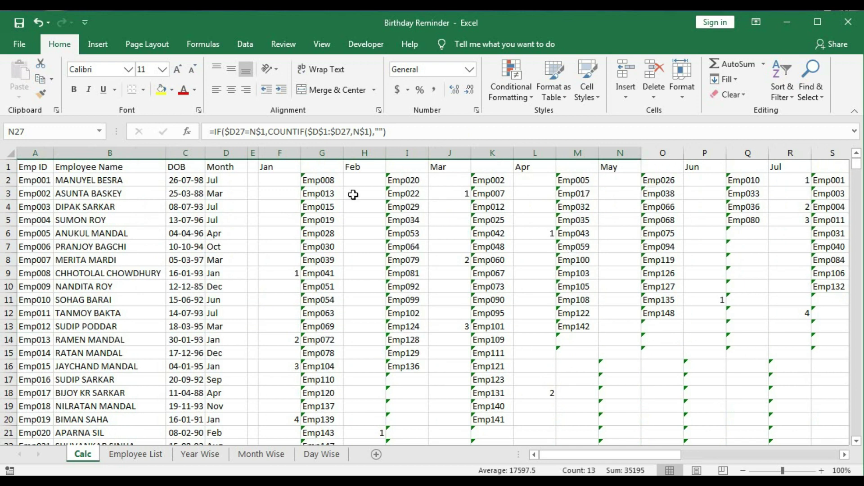
- Ignore the formula error indicators in the range G2:S143
click(324, 183)
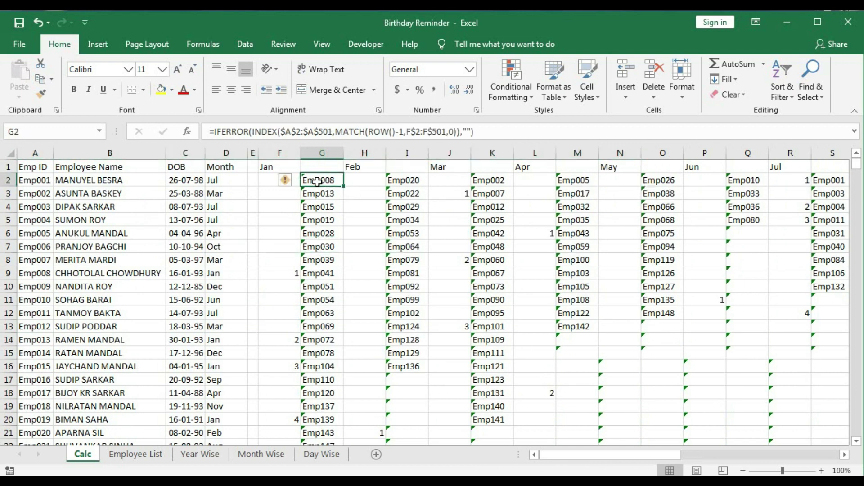
drag(318, 181, 504, 420)
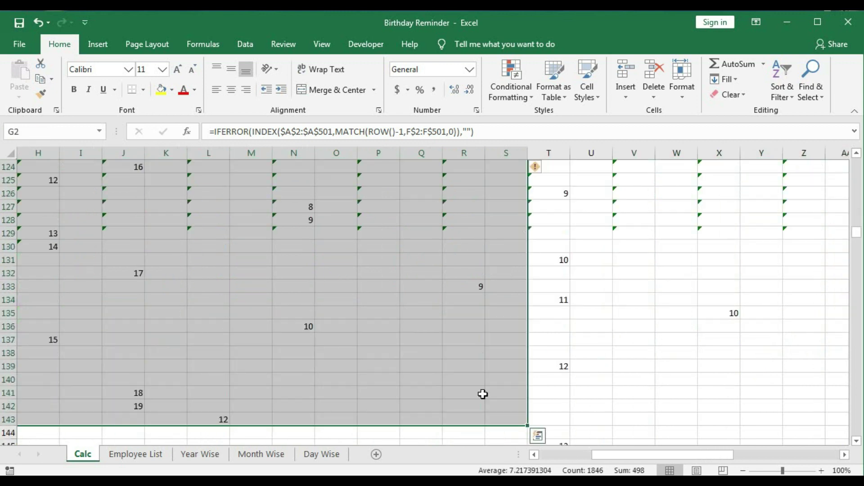
click(541, 172)
click(566, 233)
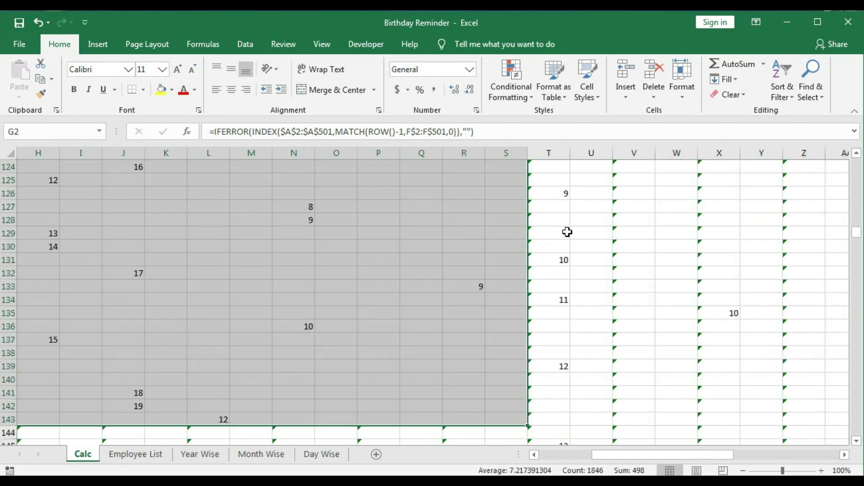
- Ignore the formula error indicators in T2:AC501 and review the month columns through December
key(ctrl+BackSpace)
scroll(495, 216, up, 1)
drag(585, 181, 760, 178)
key(ctrl+shift+Down)
click(338, 164)
click(380, 234)
scroll(566, 392, up, 20)
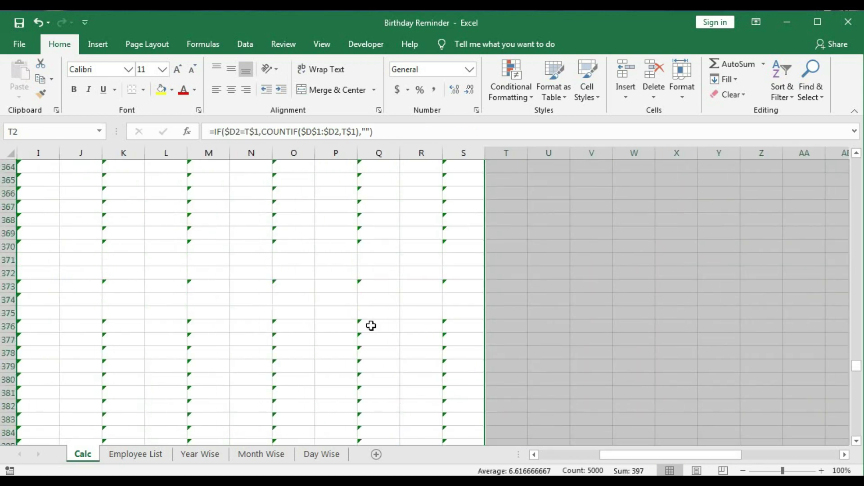
key(ctrl+BackSpace)
click(380, 299)
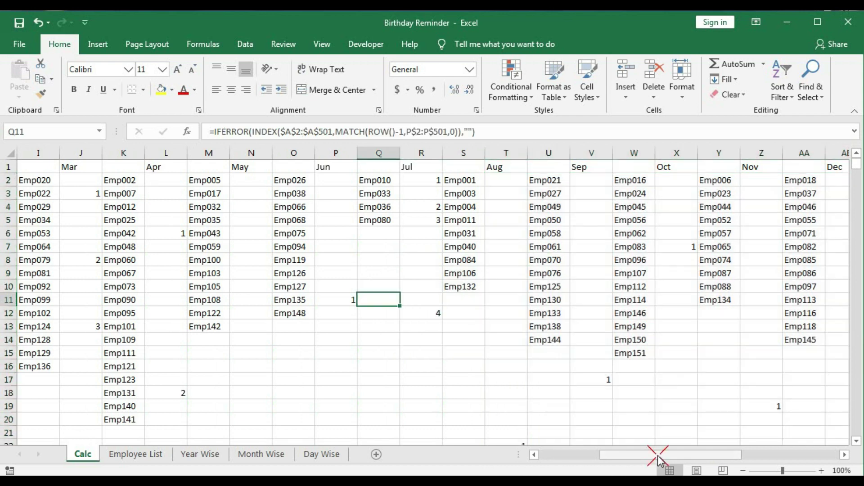
drag(658, 456, 681, 458)
click(506, 300)
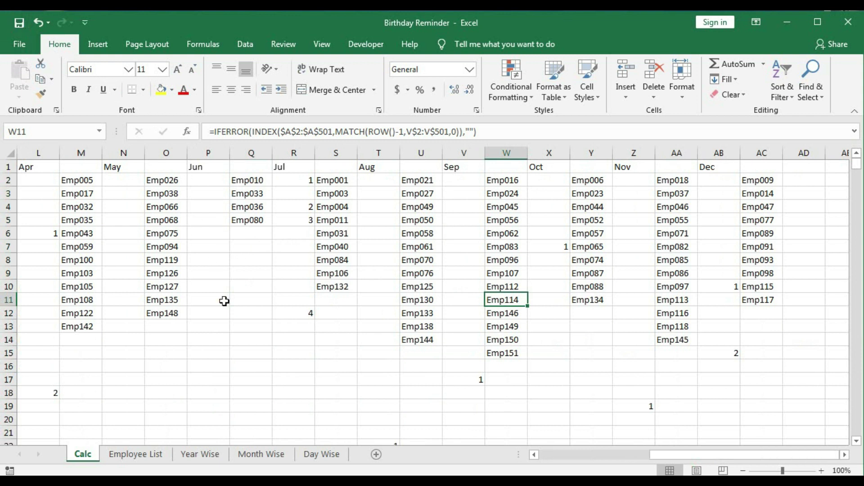
- On the Year Wise sheet, shrink row 1 to a thin strip and narrow column A to about 0.50
click(204, 456)
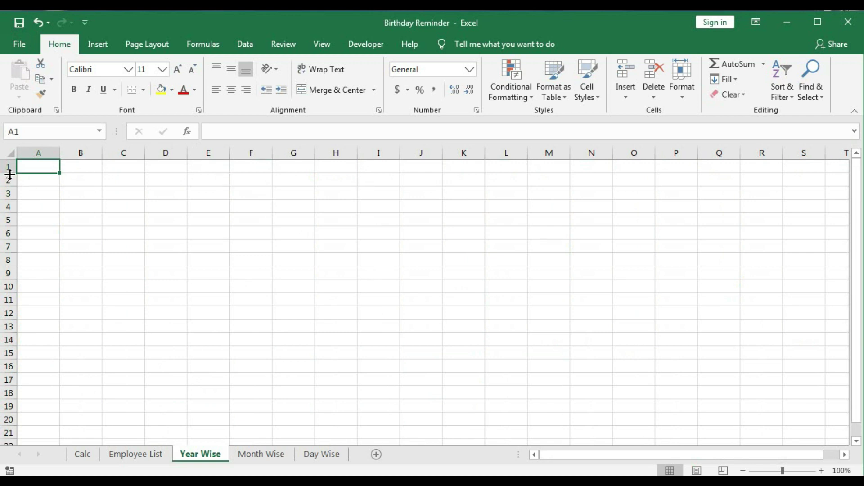
drag(8, 174, 8, 166)
drag(54, 153, 22, 161)
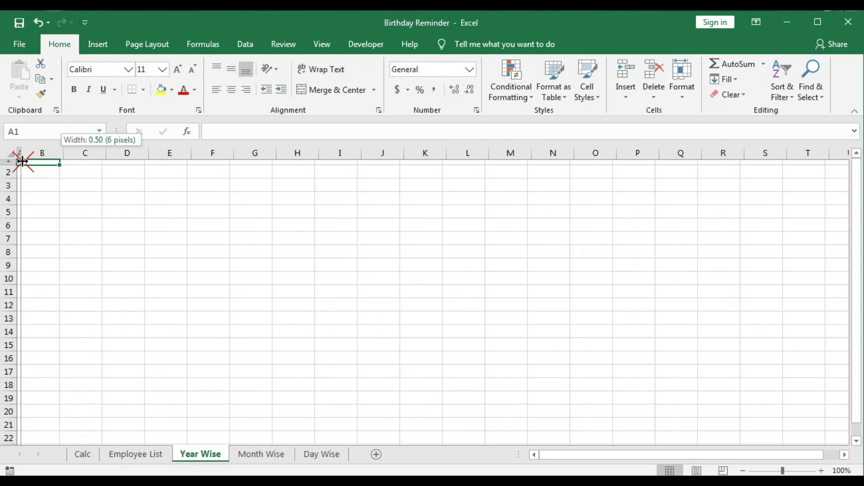
- Enter the title "Full Year Birthday Reminder" in B2 and shrink row 3 into a thin spacer
click(46, 176)
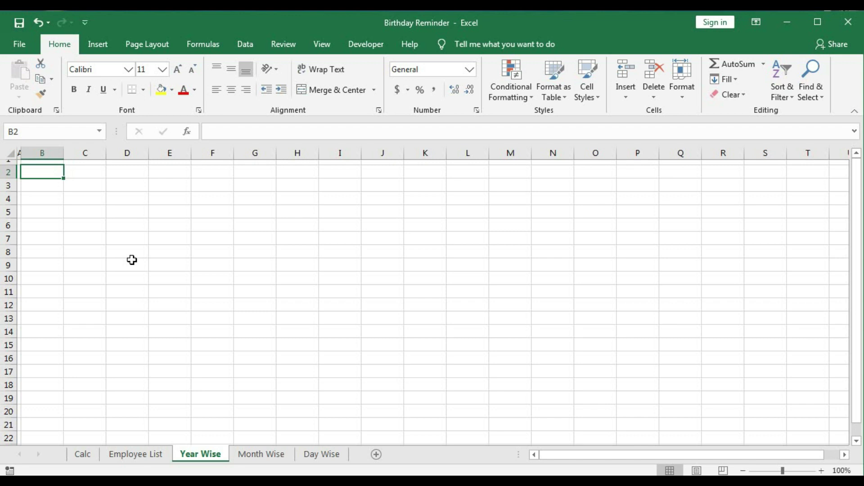
text(Full Year Birthday Reminder)
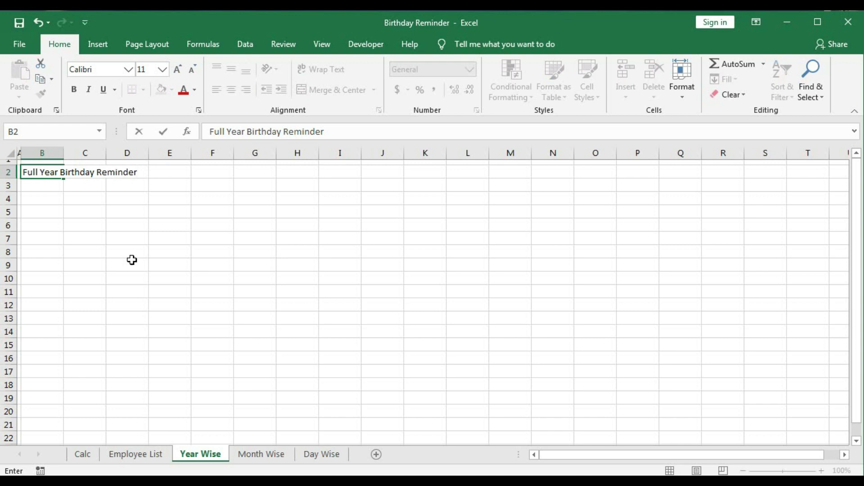
key(Return)
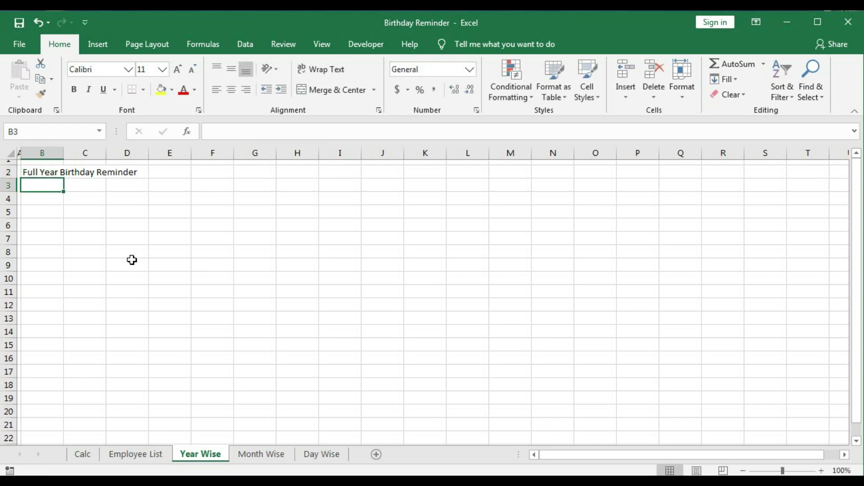
click(44, 200)
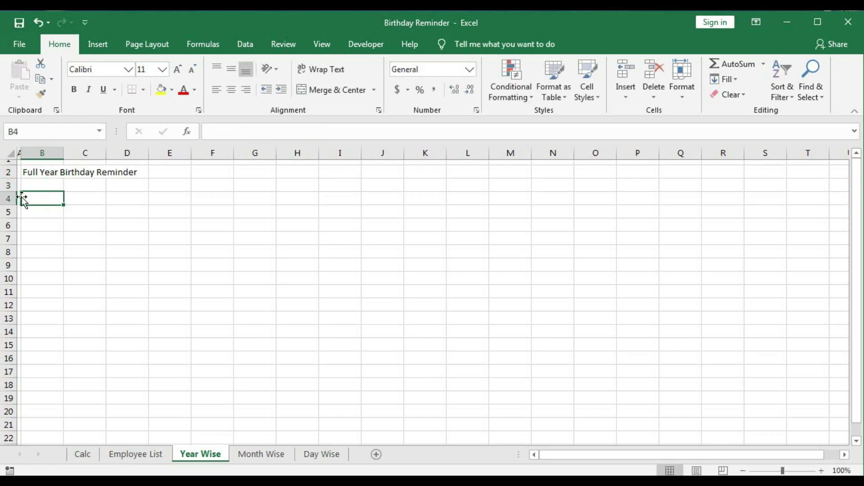
drag(14, 191, 13, 183)
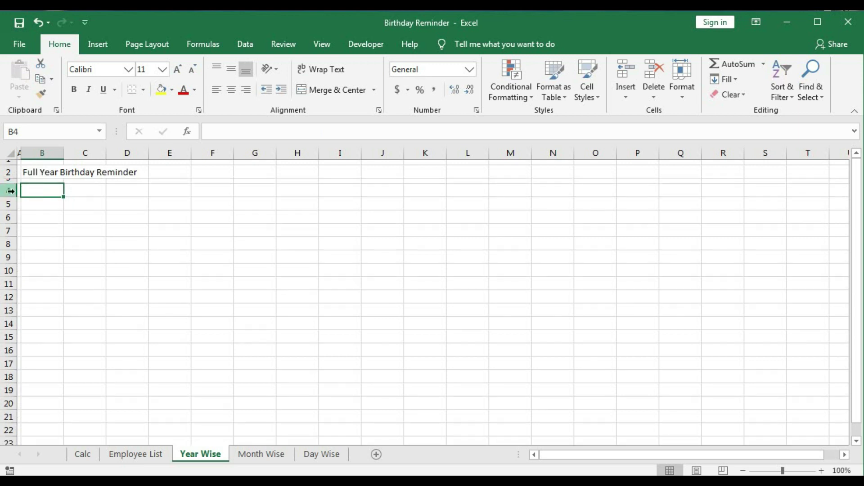
- Enter the headings Emp ID, Employee Name and DOB in B4:D4
text(E)
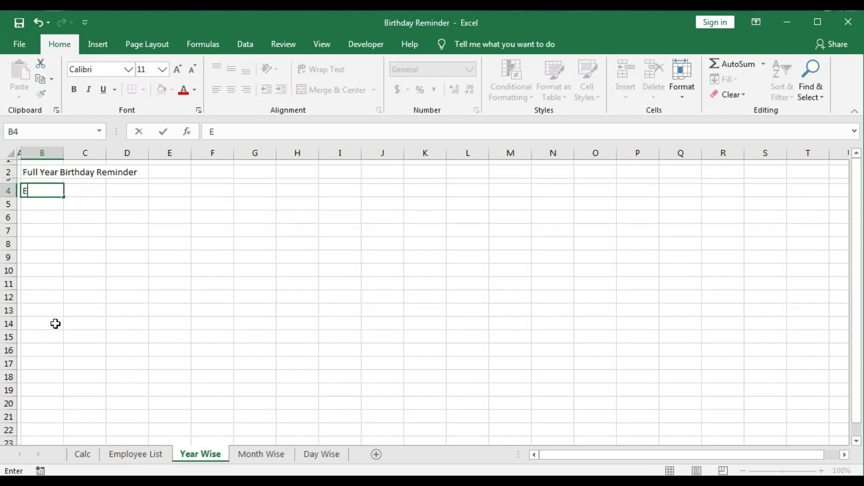
text(mp ID)
key(Tab)
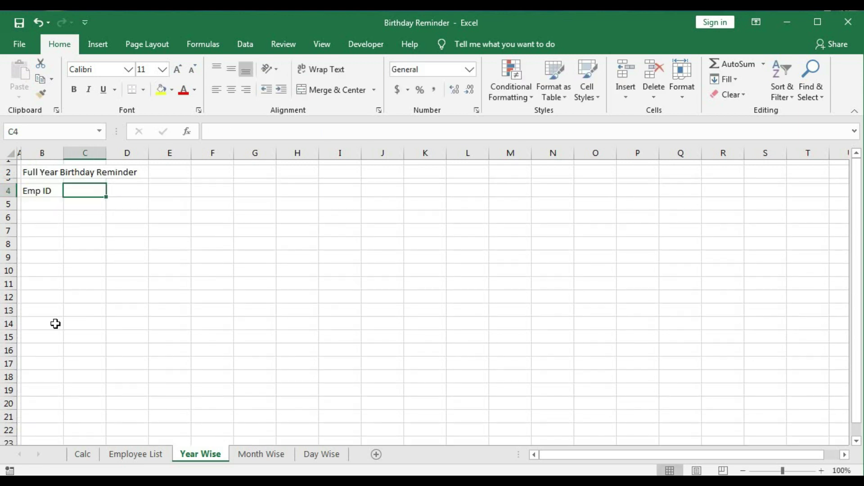
text(Empl)
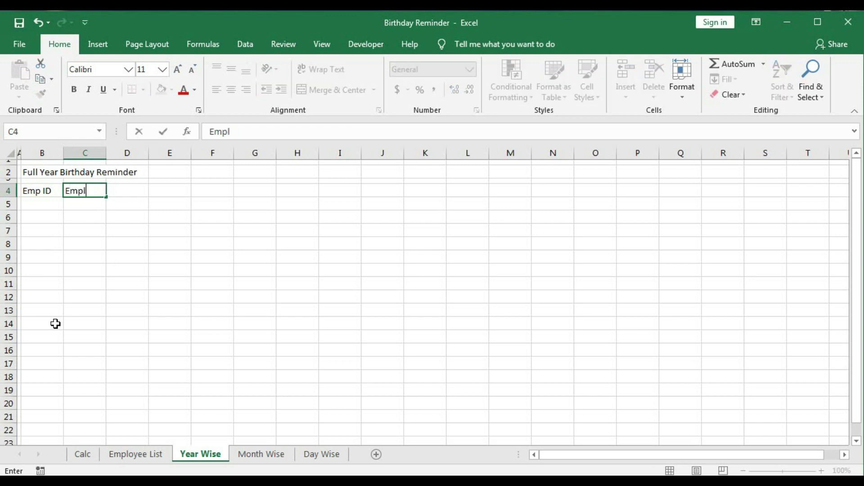
text(oyee Name)
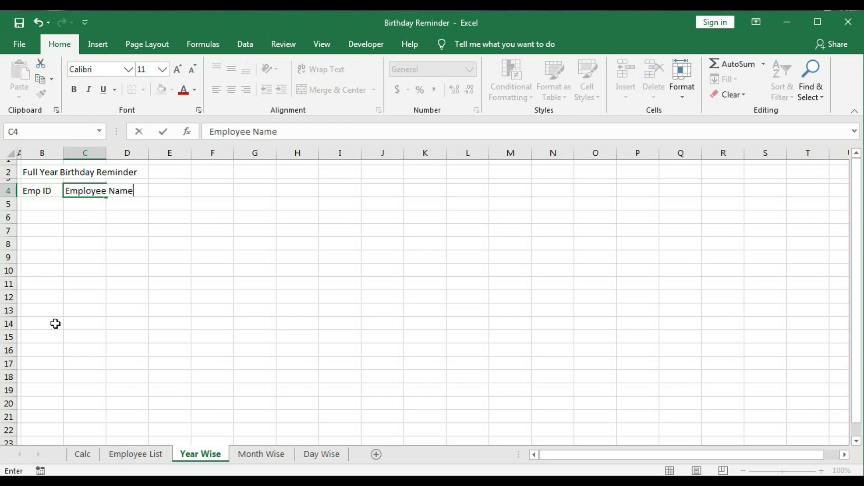
key(Tab)
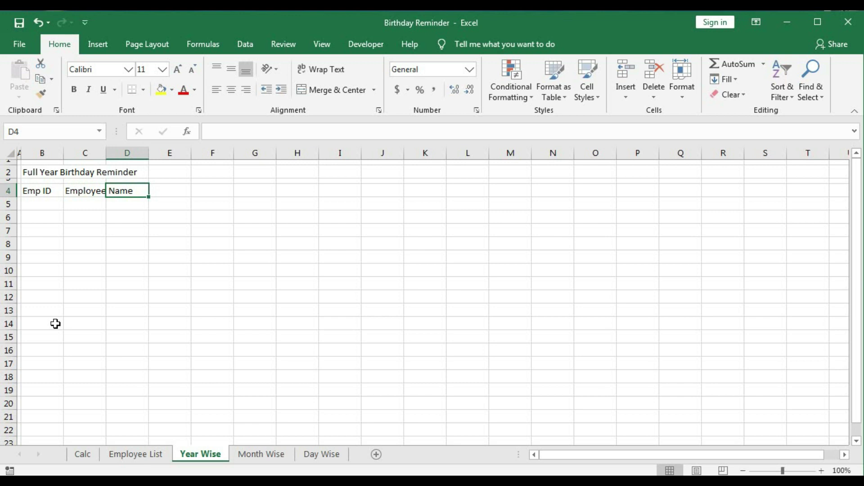
text(DOB)
key(Return)
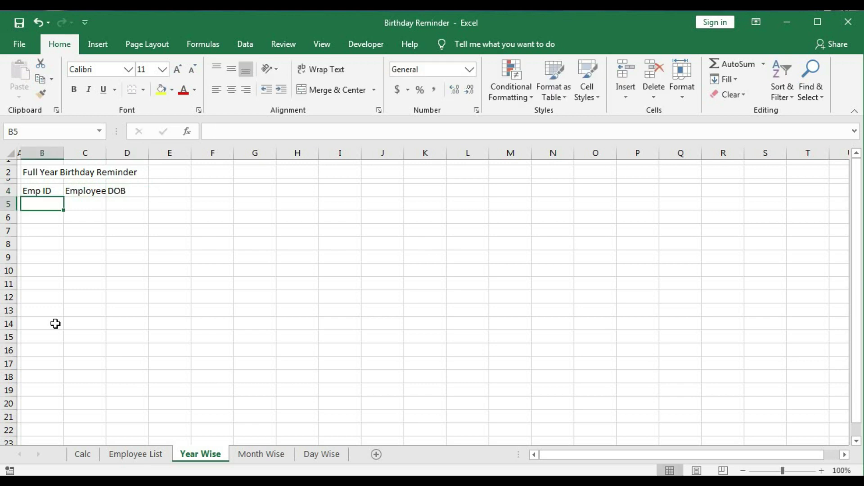
- Shift the headings down to row 5, merge and center B4:D4 above them, and enter January there
mouse_move(33, 191)
mouse_down()
mouse_move(112, 194)
mouse_move(111, 216)
mouse_move(41, 191)
mouse_move(123, 191)
mouse_up()
click(335, 89)
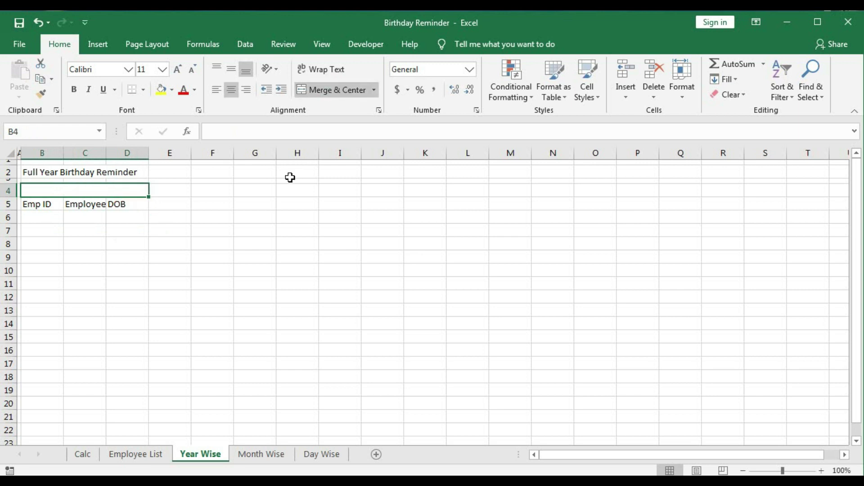
text(Janua)
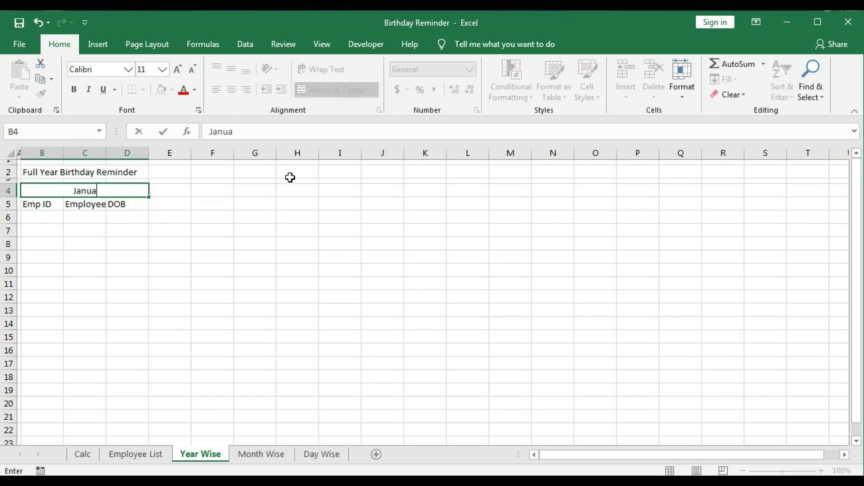
text(ry)
key(Return)
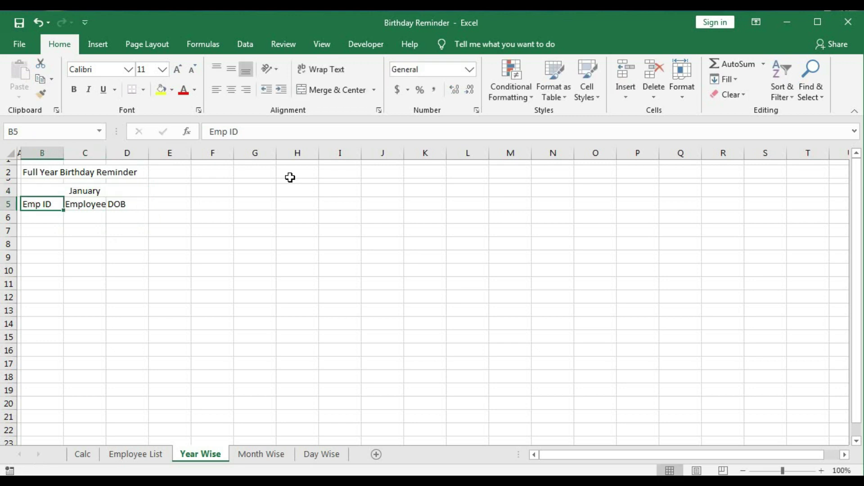
- Fill the January heading block, including blank spacer column E, from B4:E5 across to column BU for the following months
drag(58, 191, 401, 211)
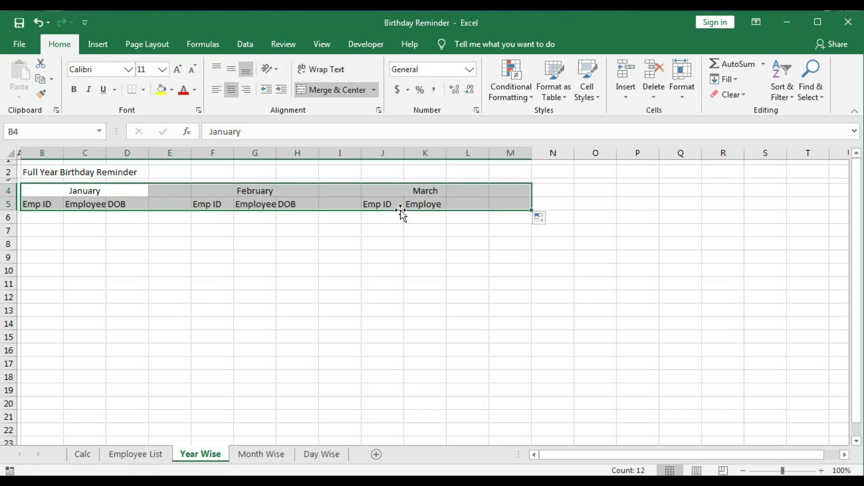
drag(531, 210, 621, 213)
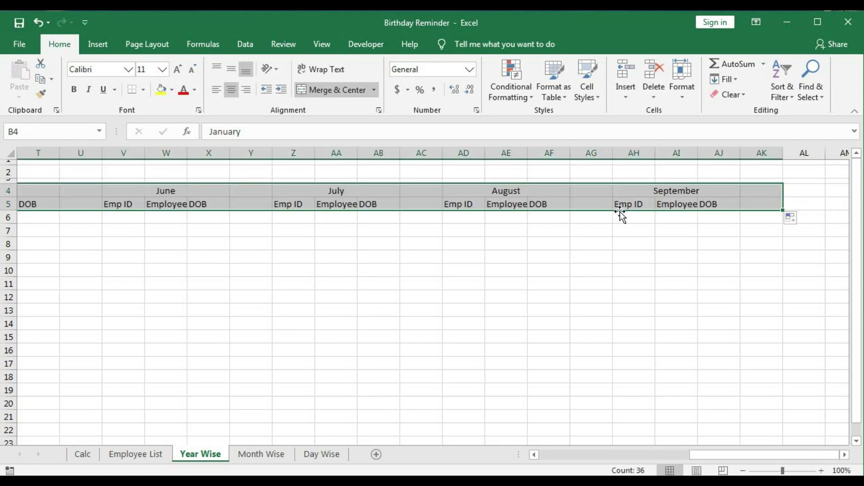
mouse_move(784, 211)
mouse_down()
mouse_move(854, 206)
mouse_move(797, 205)
mouse_up()
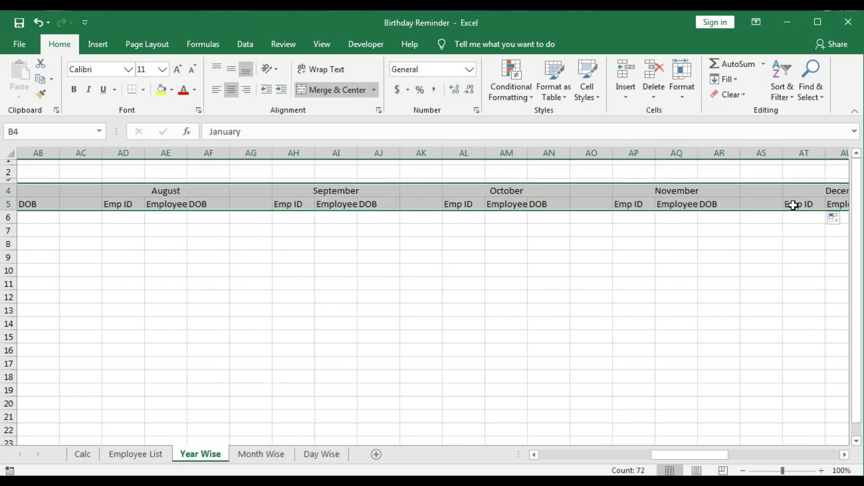
click(843, 455)
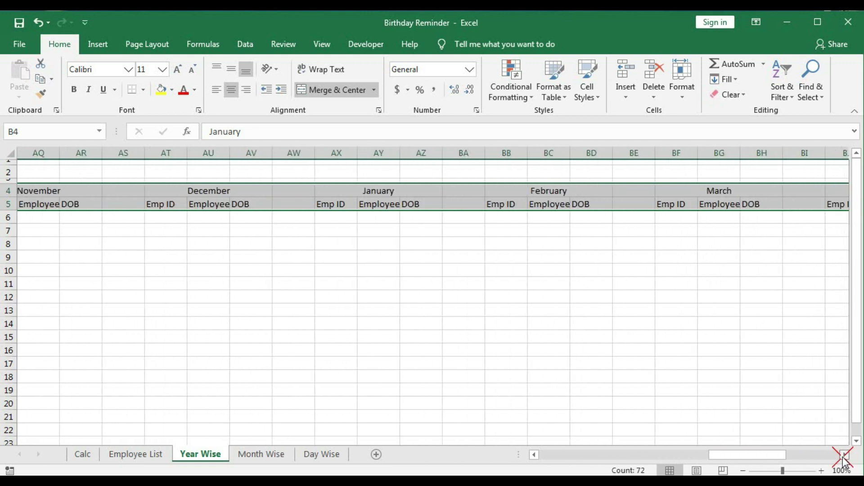
click(844, 457)
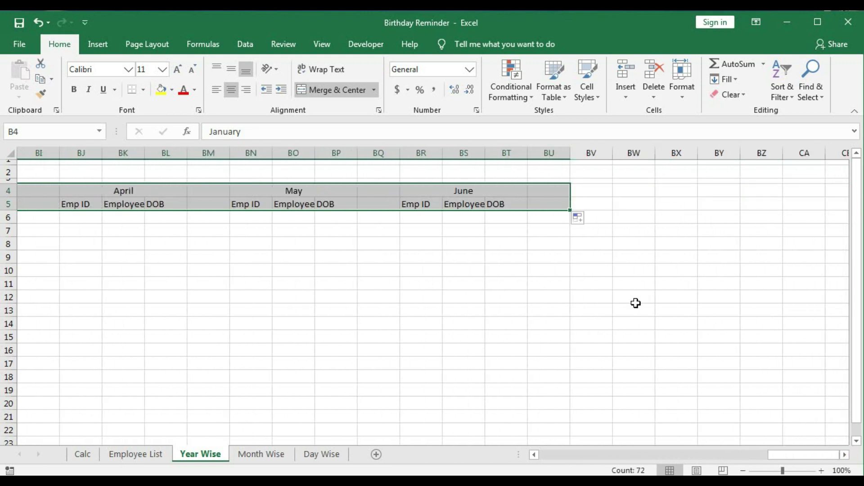
- Delete the surplus month columns AX through BU so the heading blocks end with December
drag(548, 152, 781, 165)
right_click(642, 154)
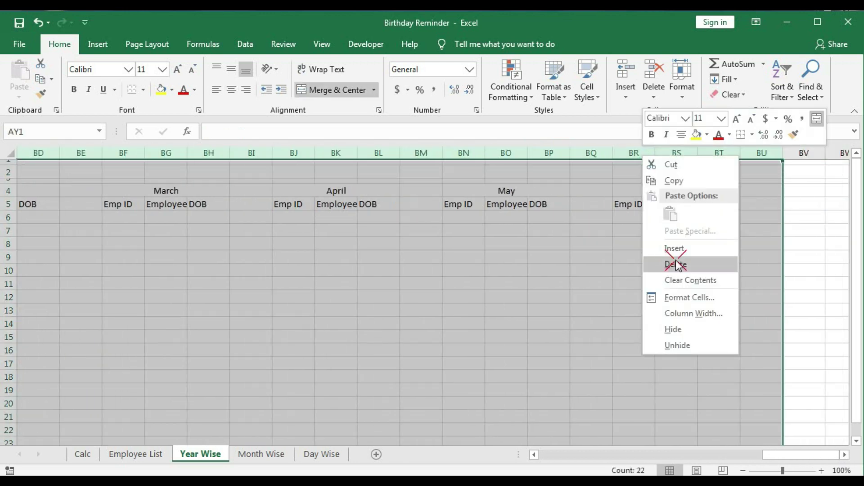
click(664, 264)
drag(790, 459, 749, 451)
right_click(631, 155)
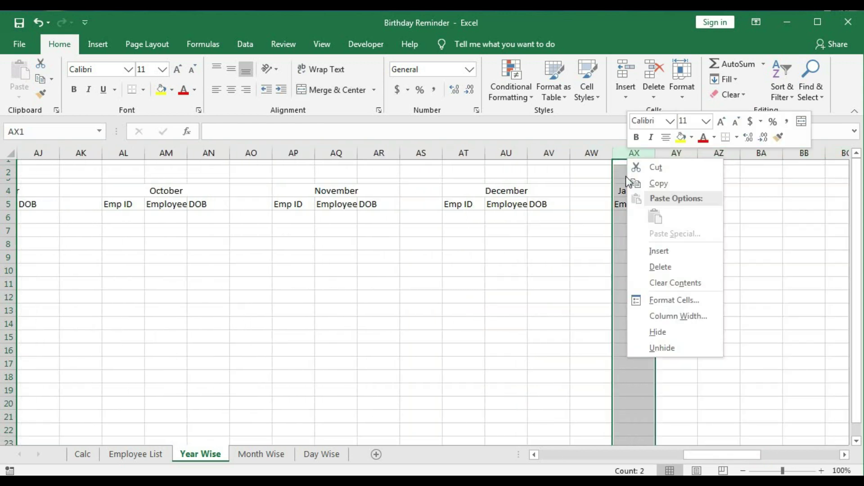
click(659, 266)
click(517, 231)
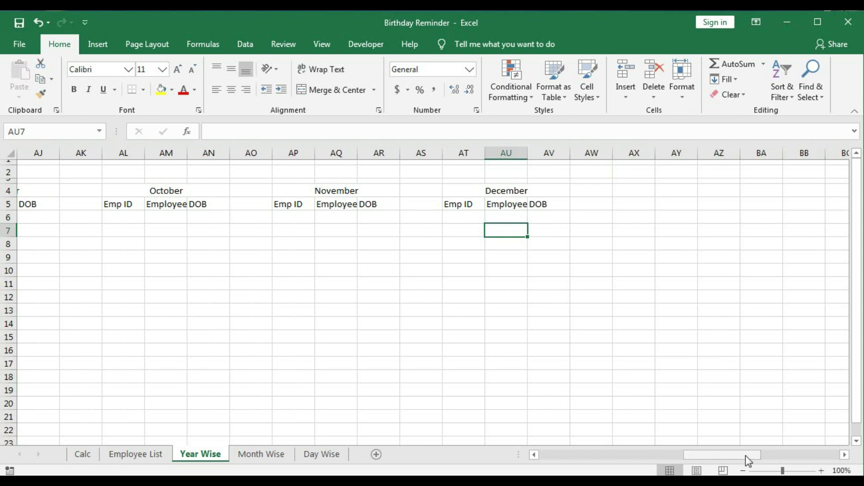
- Link B6 under January to the first January employee ID on the Calc sheet with =Calc!G2
drag(748, 457, 554, 455)
click(22, 218)
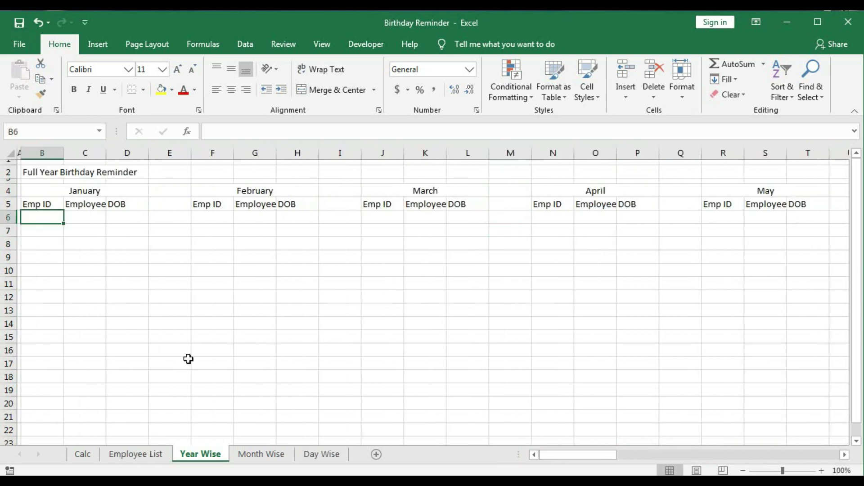
text(=)
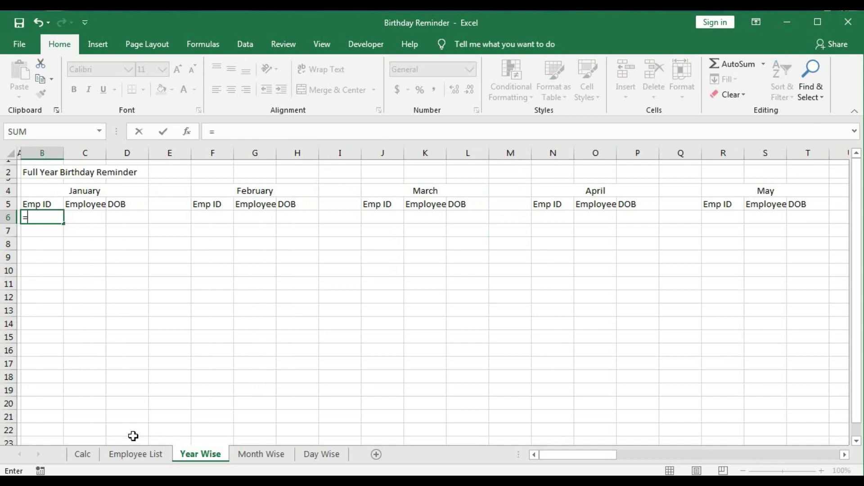
click(84, 458)
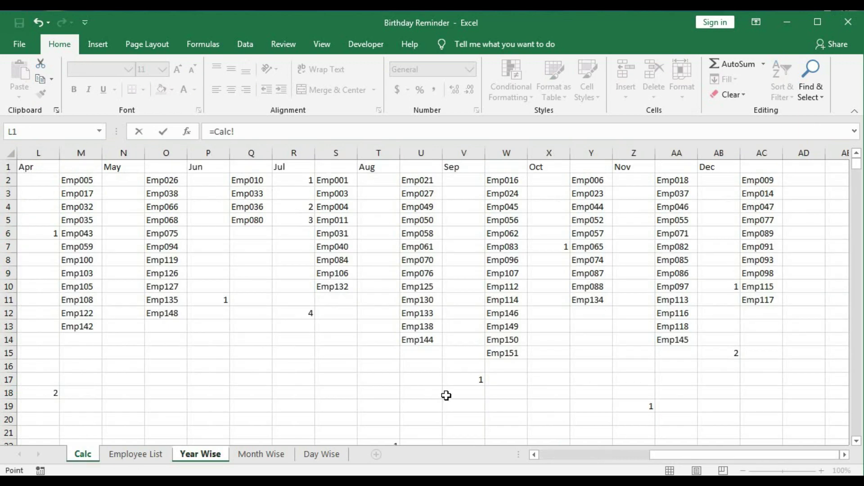
drag(745, 455, 580, 456)
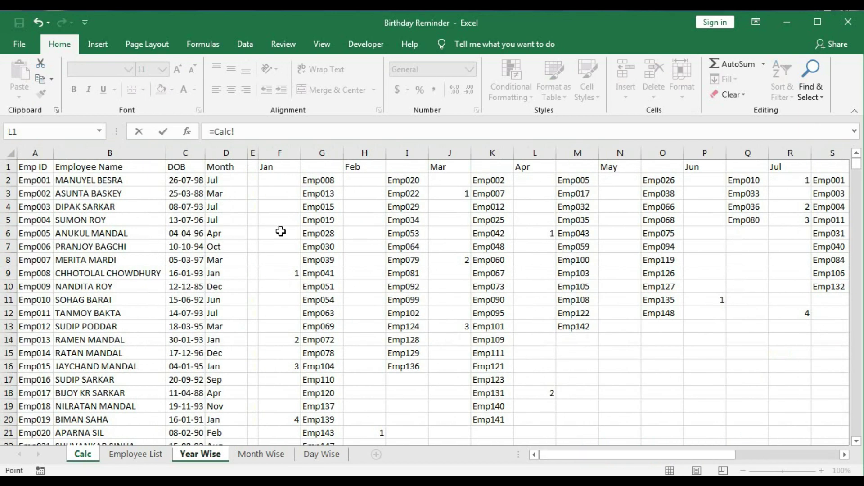
click(315, 180)
key(Return)
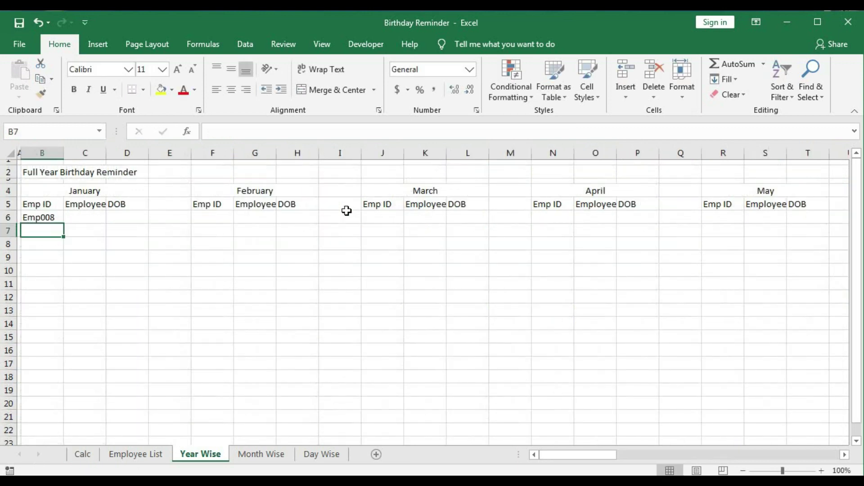
- Fill the January Emp ID link from B6 down to row 33
click(45, 220)
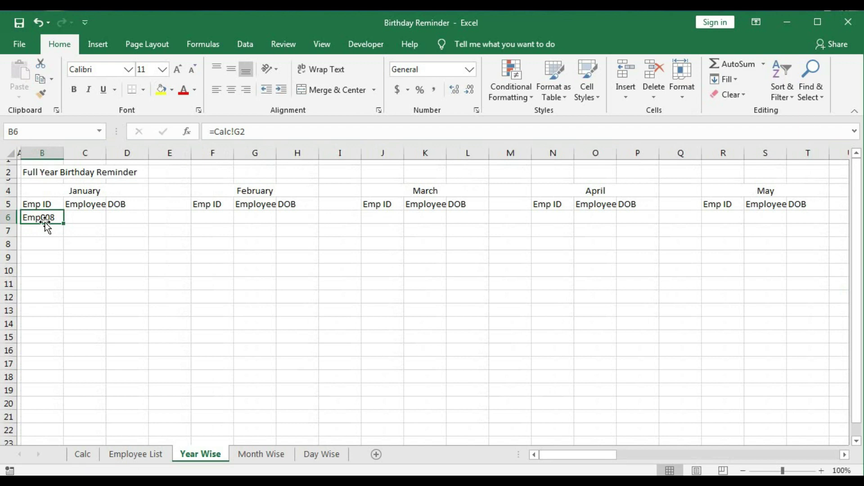
drag(65, 225, 59, 435)
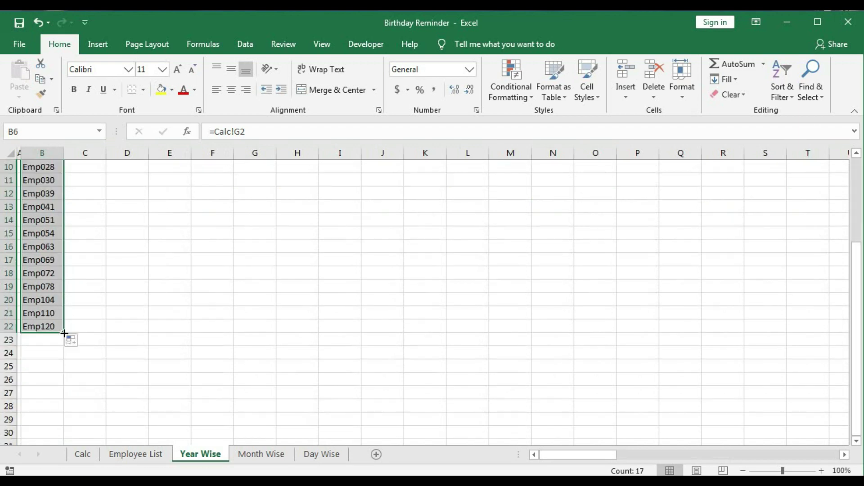
drag(64, 333, 71, 428)
scroll(94, 245, up, 4)
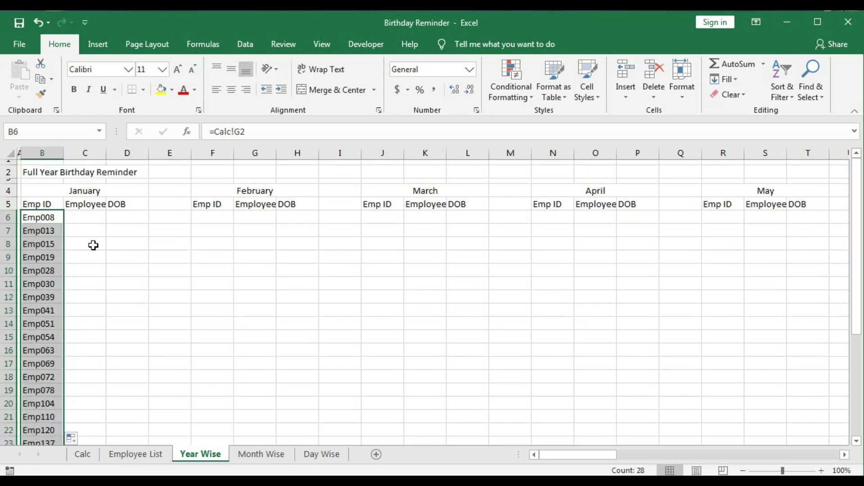
- Enter =INDEX(EmpList_EmpName,MATCH(B6,EmpList_EmpID,0)) in C6 to look up the January employee name
click(87, 220)
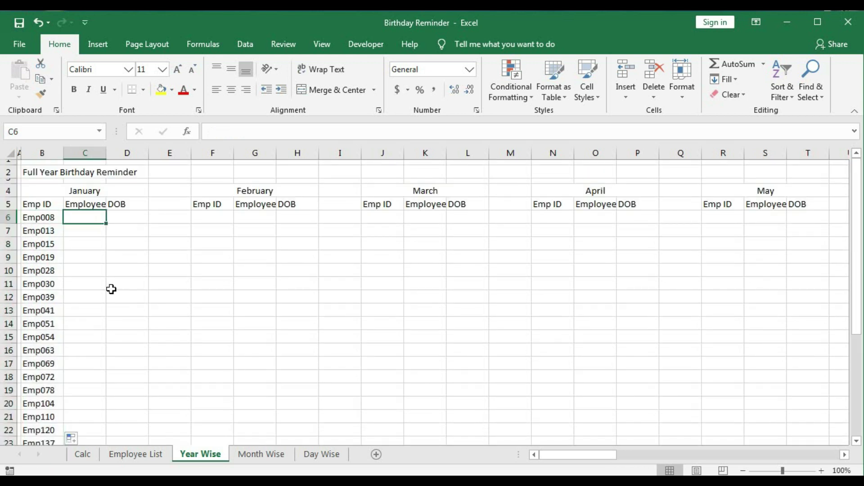
text(=)
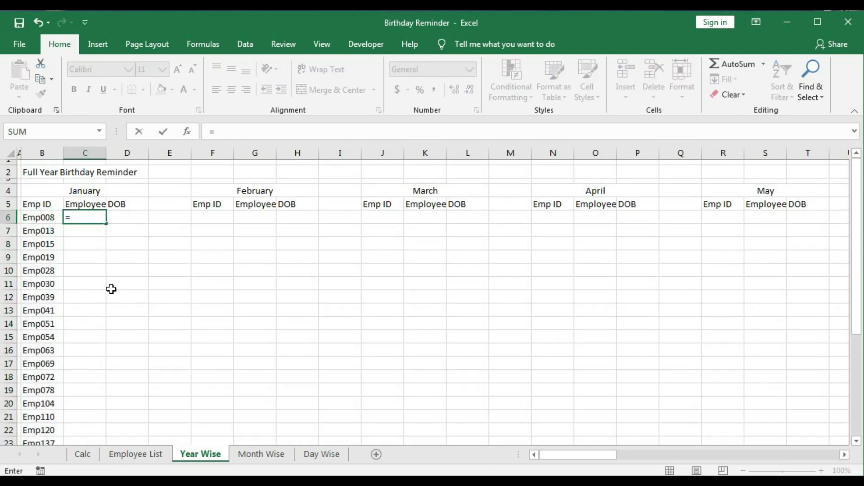
text(index)
key(Tab)
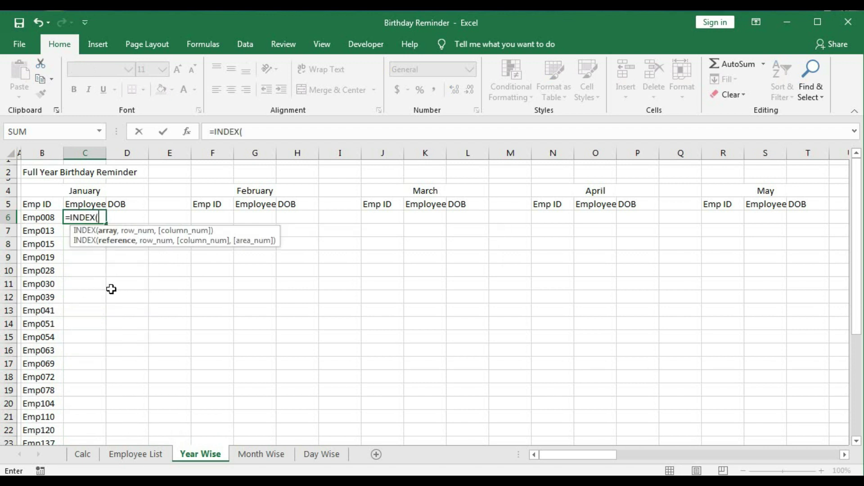
text(emp)
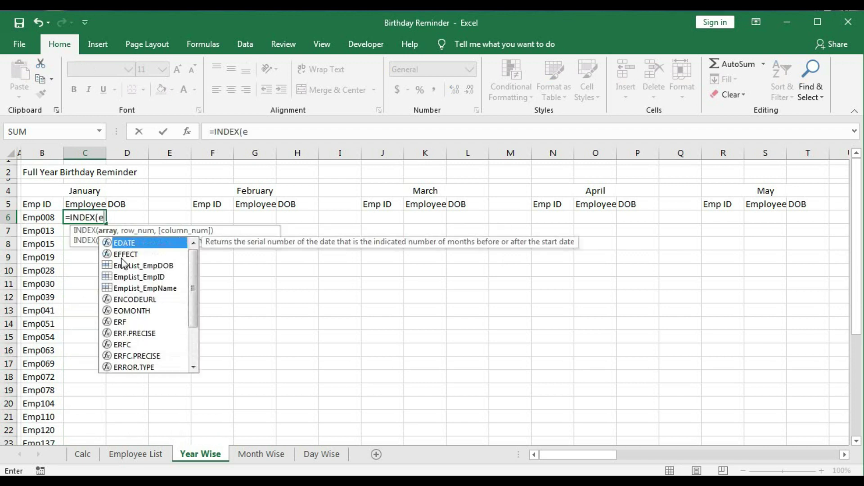
key(Down)
key(Down)
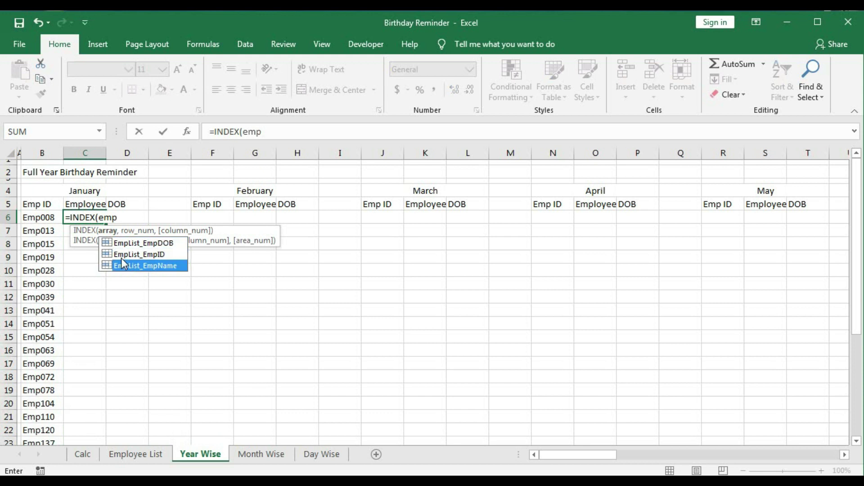
key(Tab)
text(,)
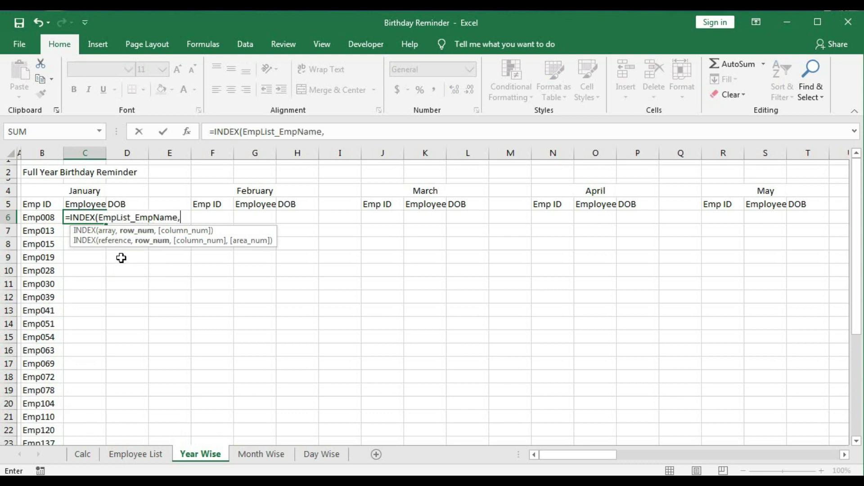
text(mat)
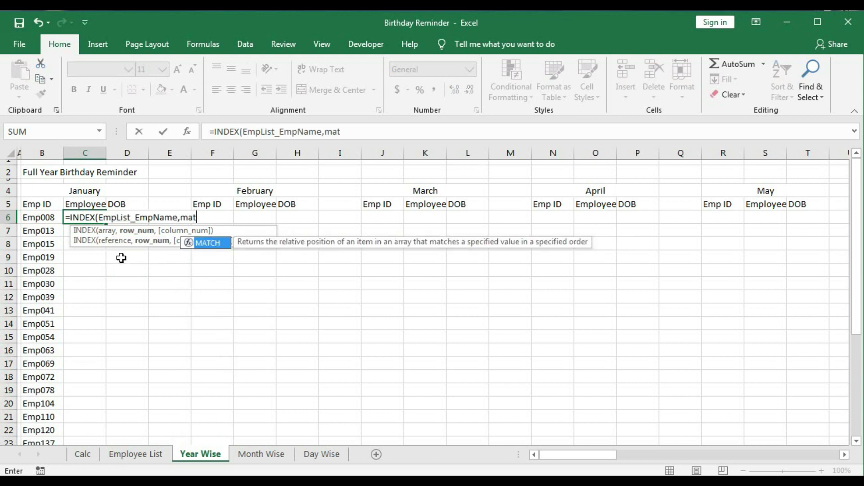
key(Tab)
click(42, 217)
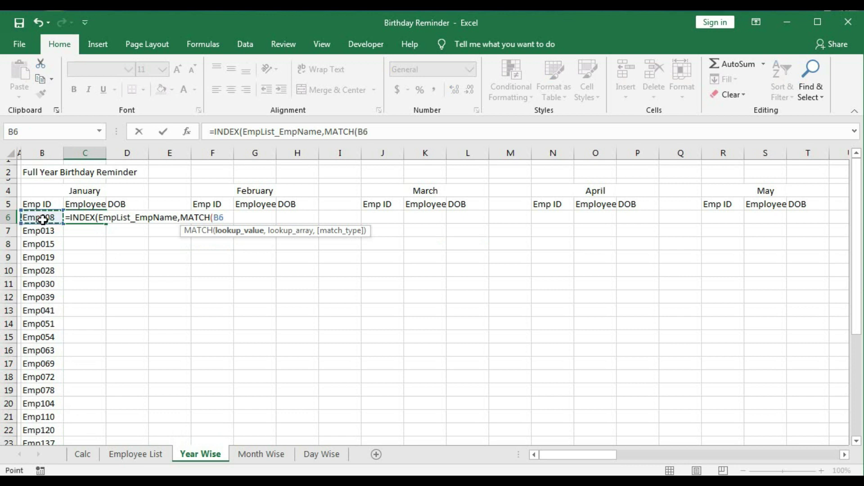
text(,)
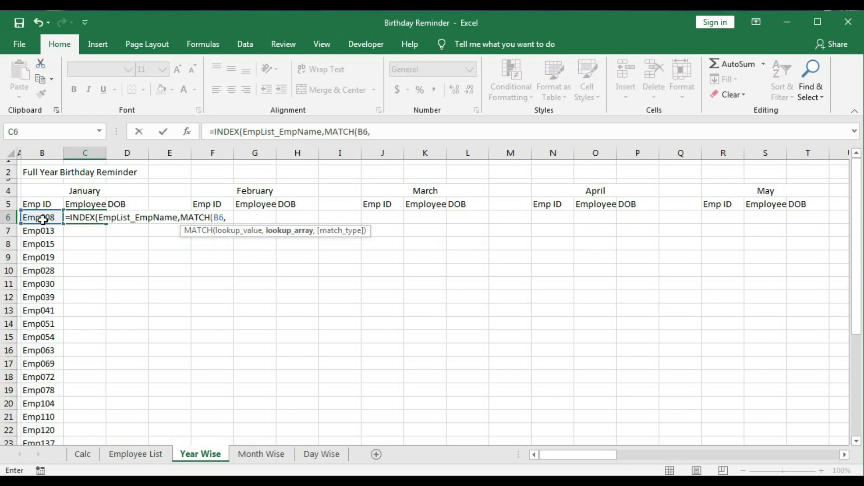
text(em)
key(Down)
key(Tab)
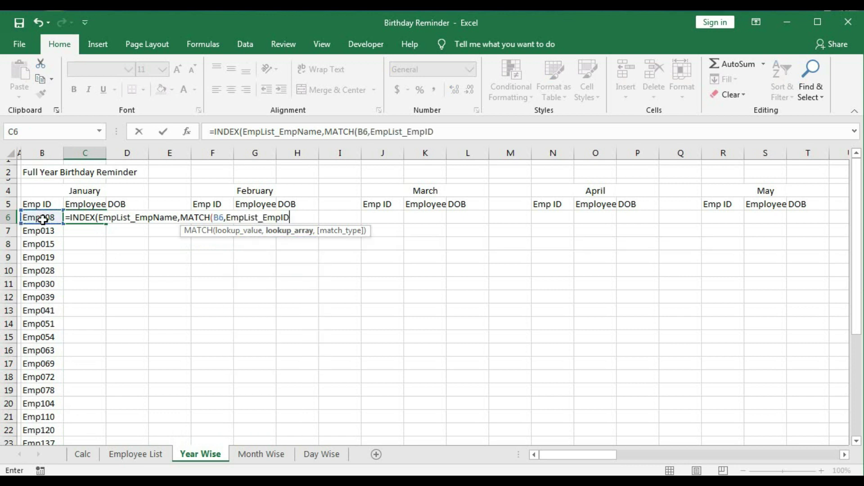
text(,)
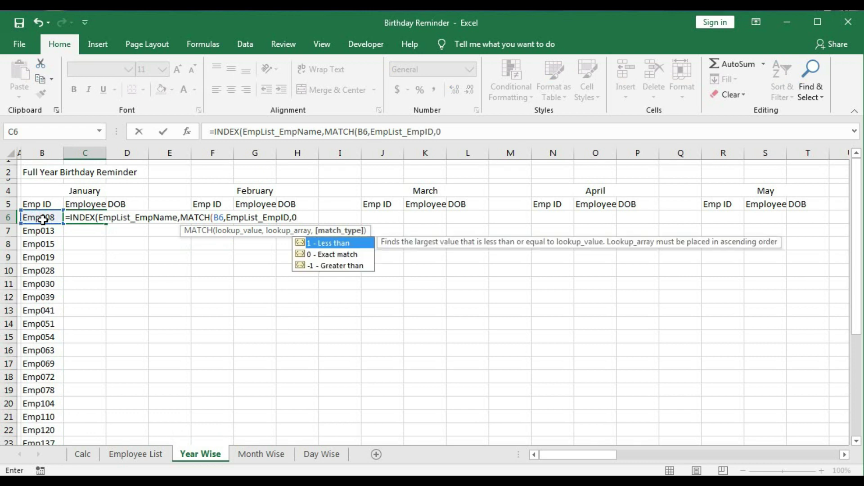
text(0)))
key(Return)
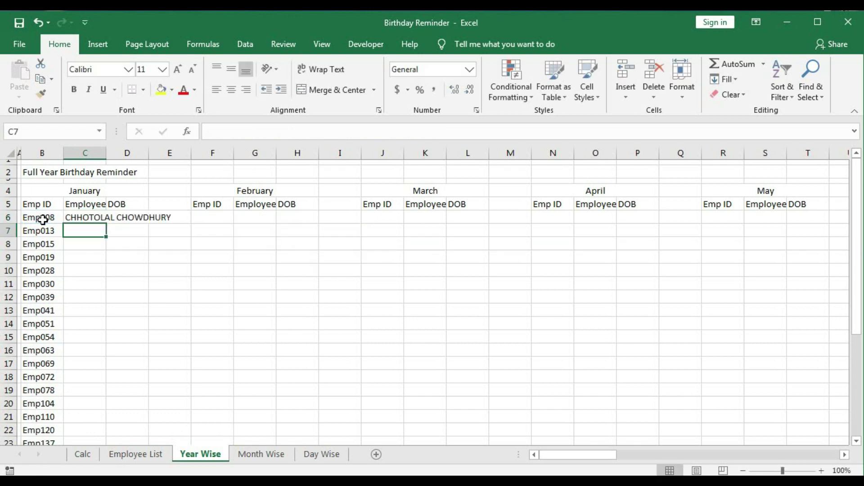
- Autofit column C and fill the employee name formula from C6 down alongside the January IDs
double_click(106, 153)
click(135, 216)
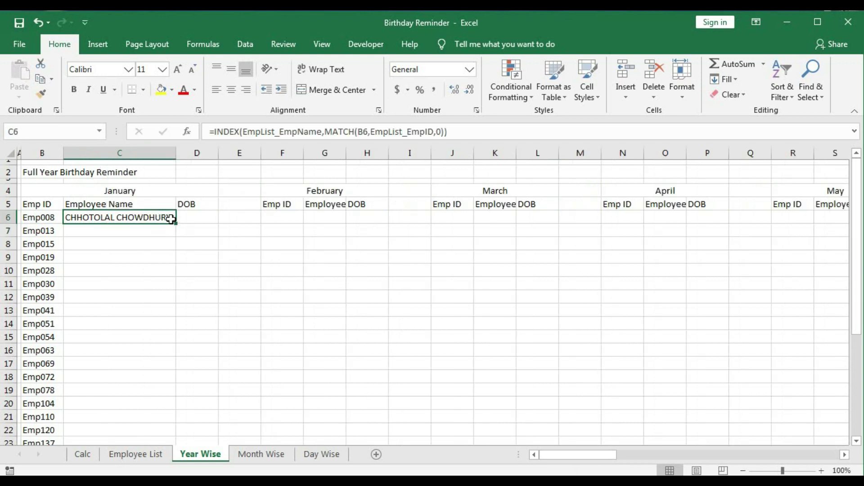
double_click(175, 222)
- Enter =INDEX(EmpList_EmpDOB,MATCH(B6,EmpList_EmpID,0)) in D6 to look up the first January employee's date of birth
click(203, 224)
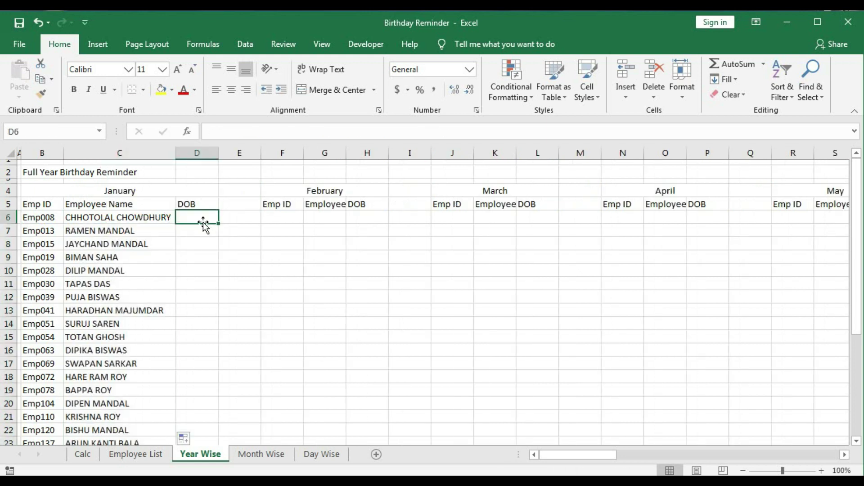
text(=)
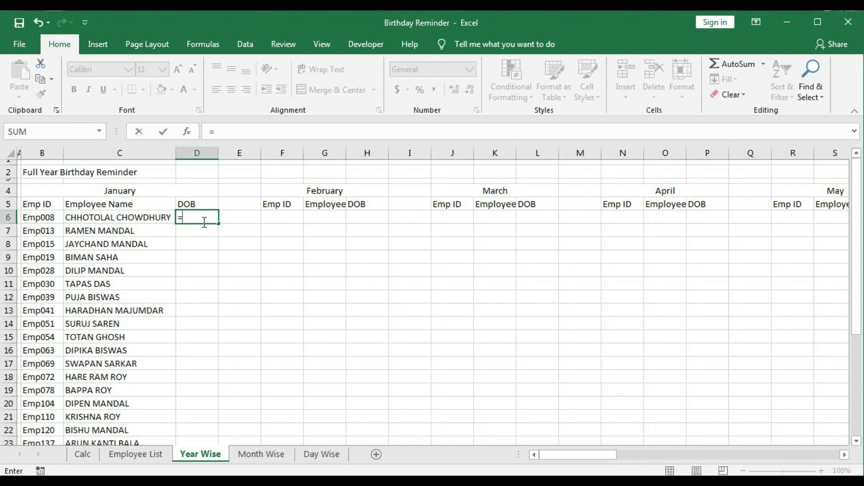
text(inde)
key(Tab)
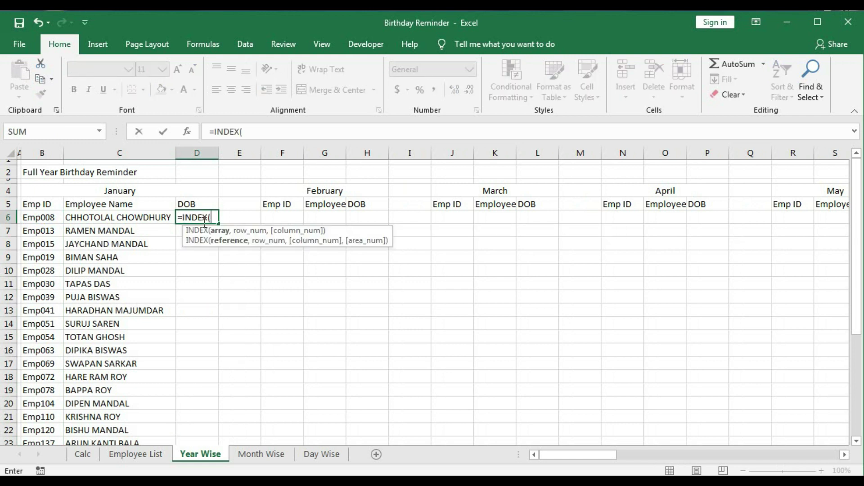
text(em)
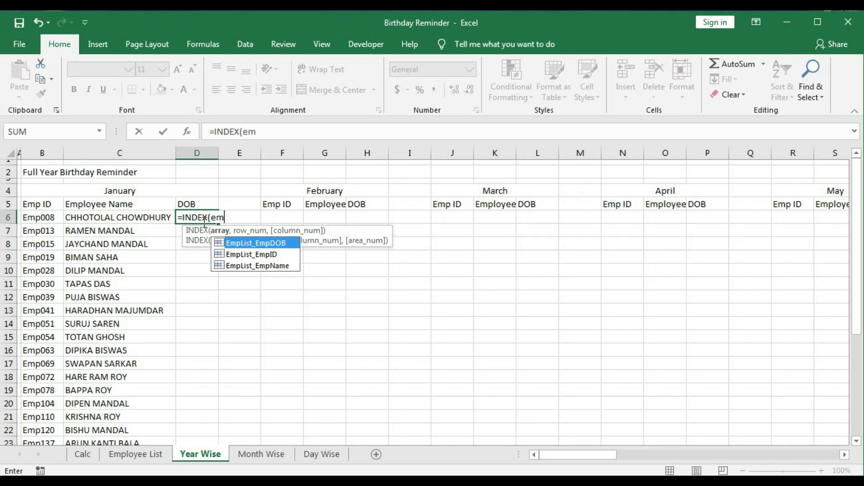
key(Tab)
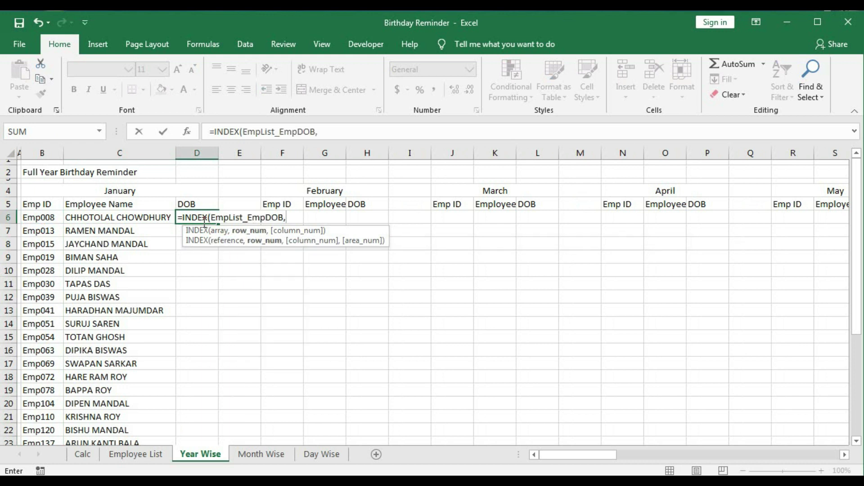
text(,ma)
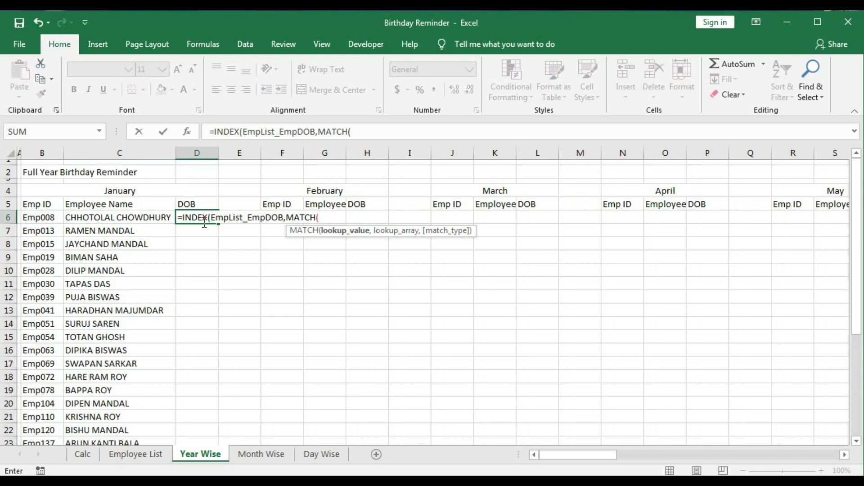
click(25, 217)
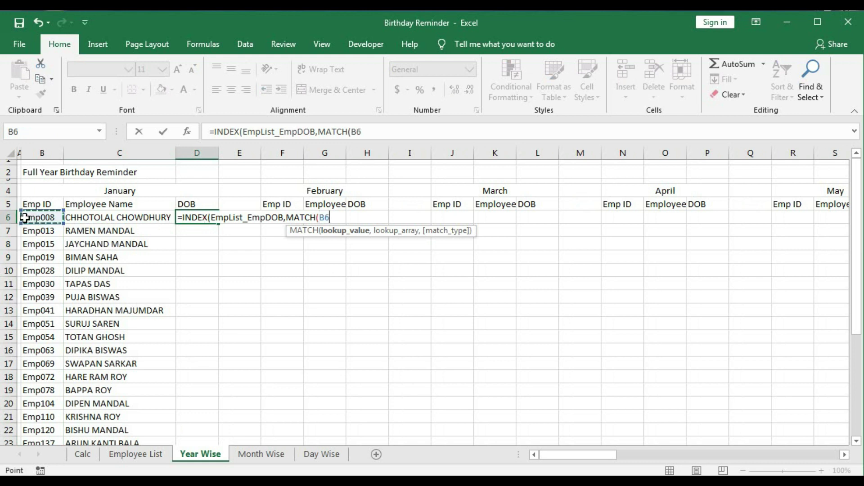
text(,)
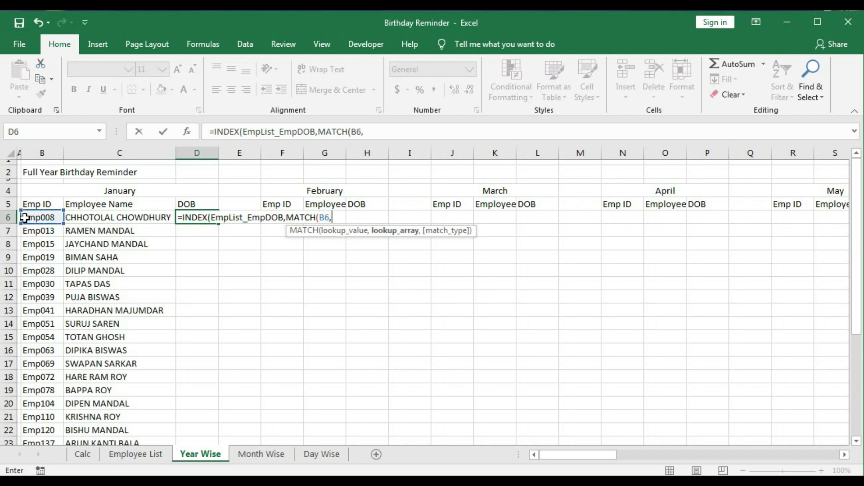
text(em)
key(Down)
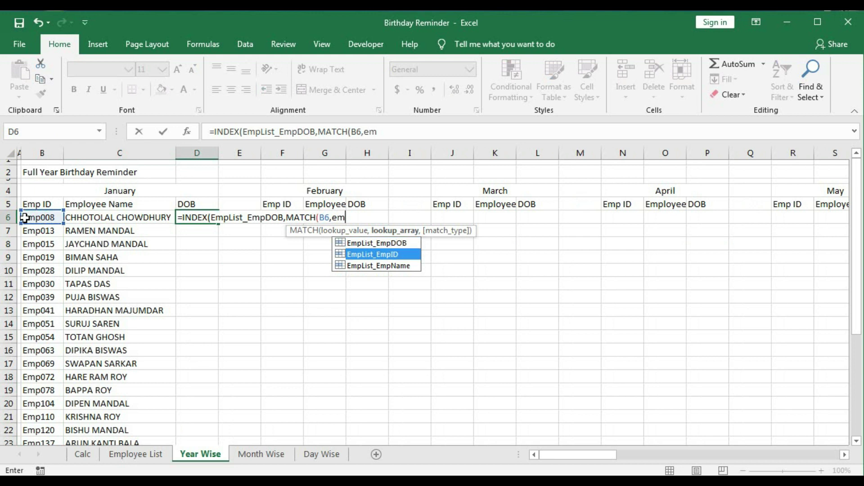
key(Tab)
text(,)
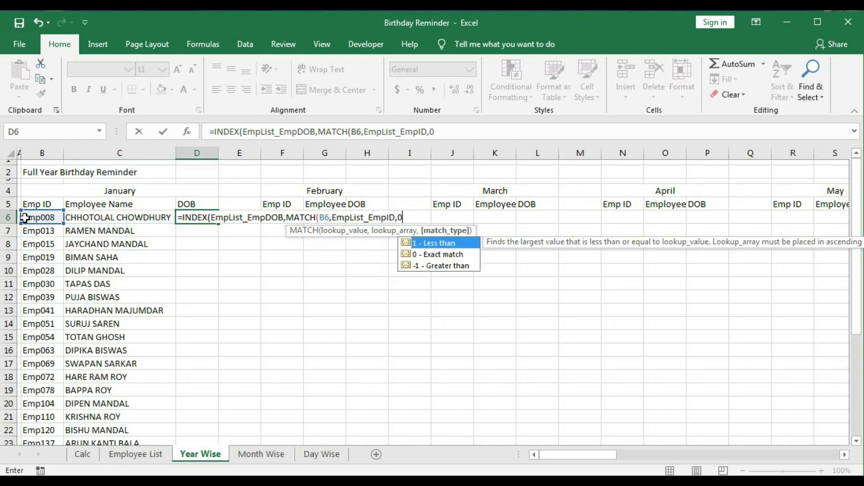
text(0))
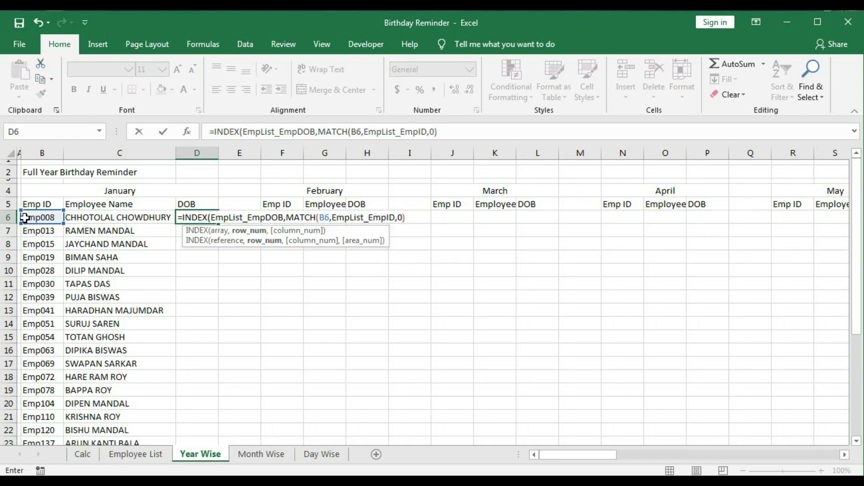
text())
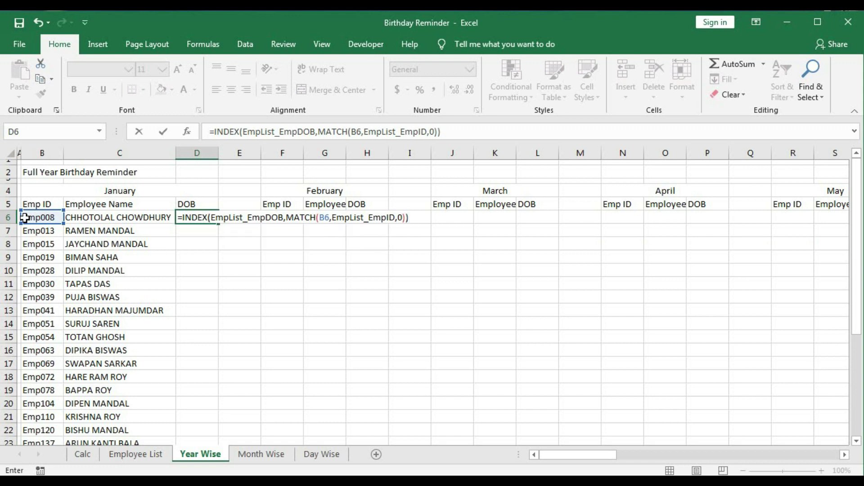
key(Return)
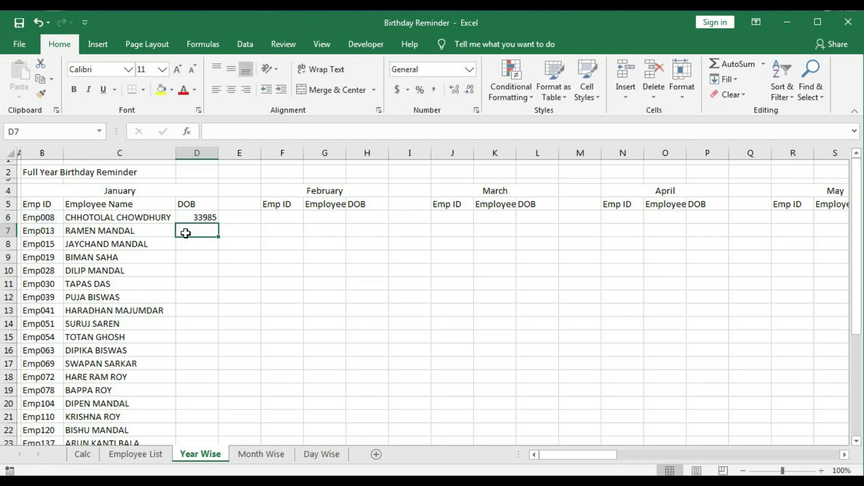
- Format D6 as Short Date and fill the DOB formula down alongside the January employees to row 33
click(187, 219)
click(469, 69)
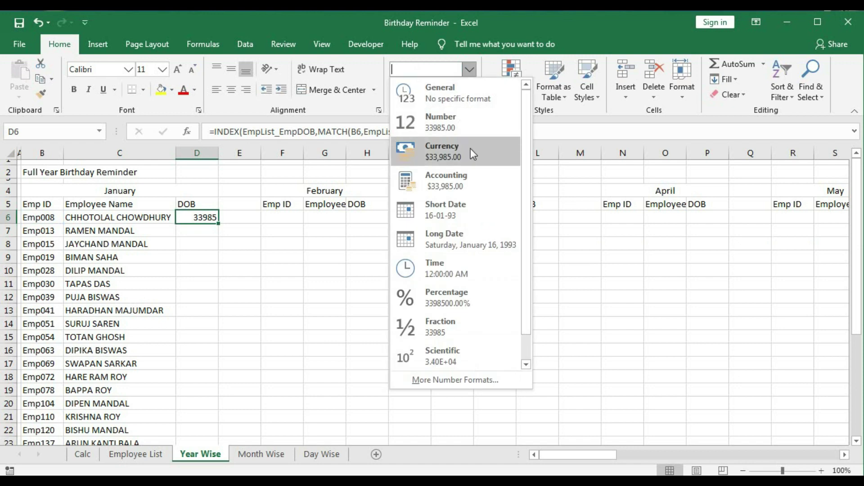
click(431, 211)
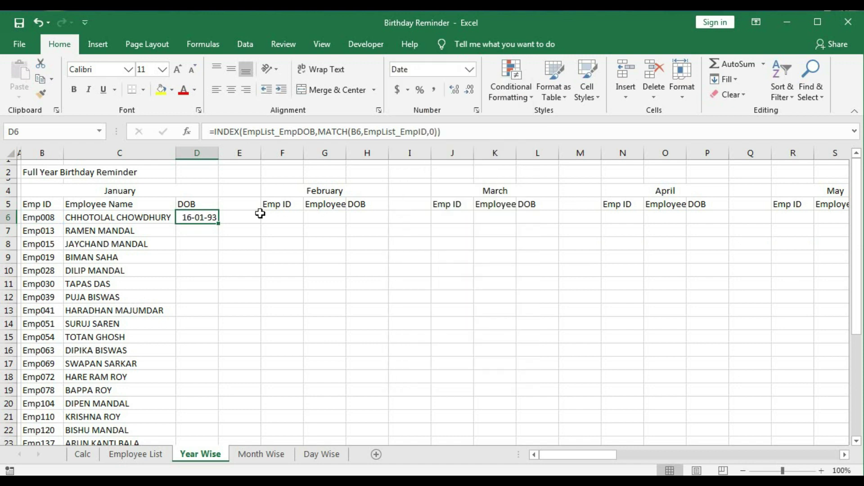
double_click(218, 224)
scroll(218, 230, down, 5)
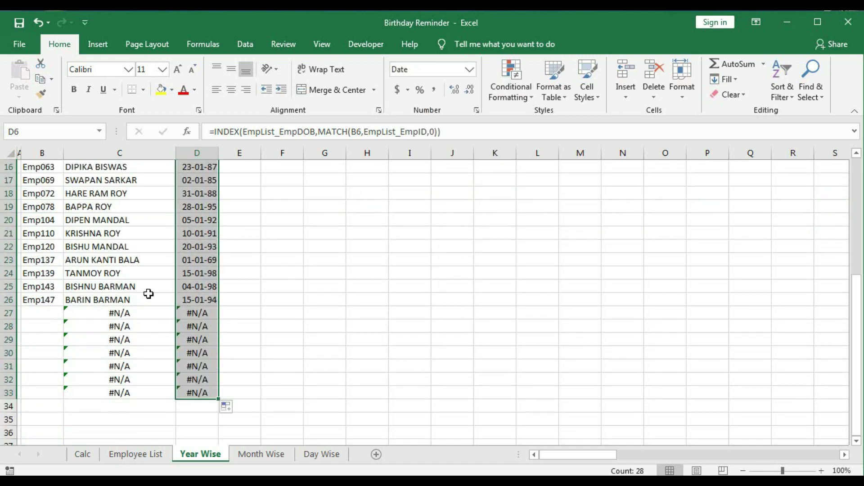
scroll(149, 294, up, 5)
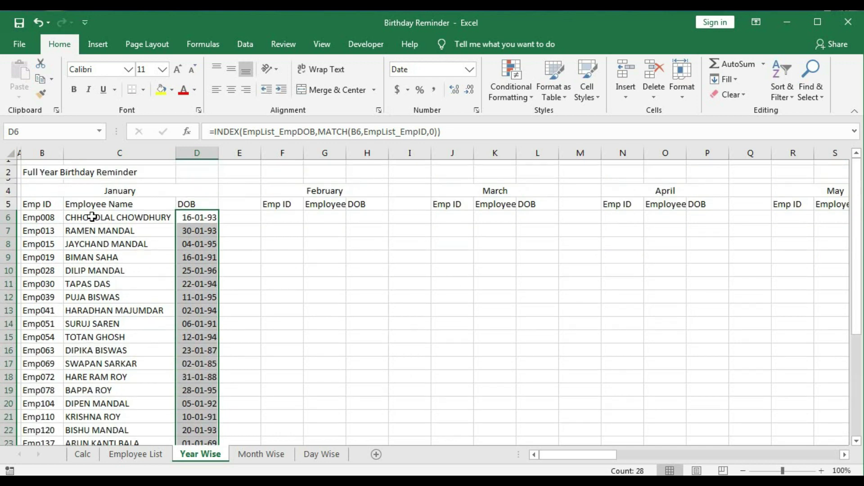
- Wrap the employee name formula in C6 in IFERROR with "" as the fallback value
click(92, 217)
double_click(92, 217)
click(70, 218)
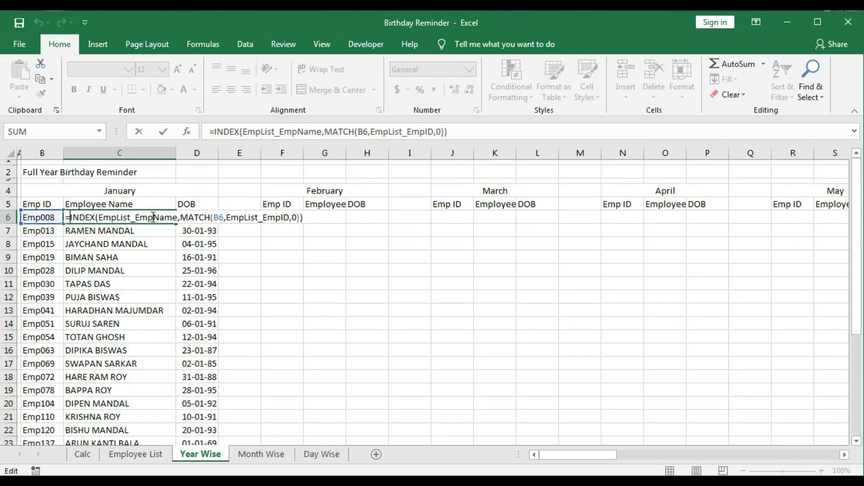
text(IFERROR()
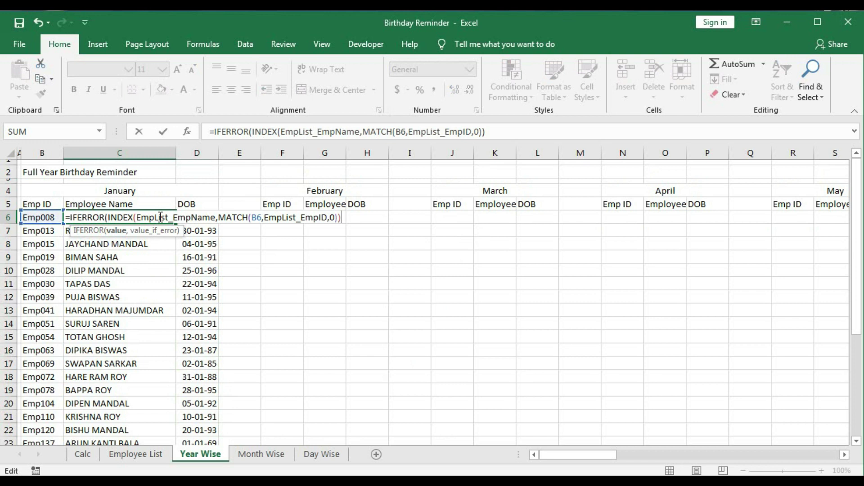
text(,""))
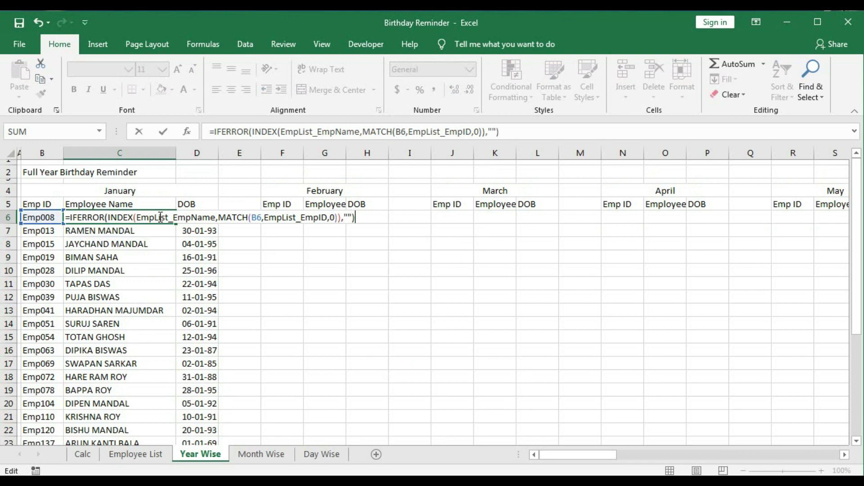
key(Return)
- Wrap the DOB formula in D6 in IFERROR, returning "" on an error
click(211, 219)
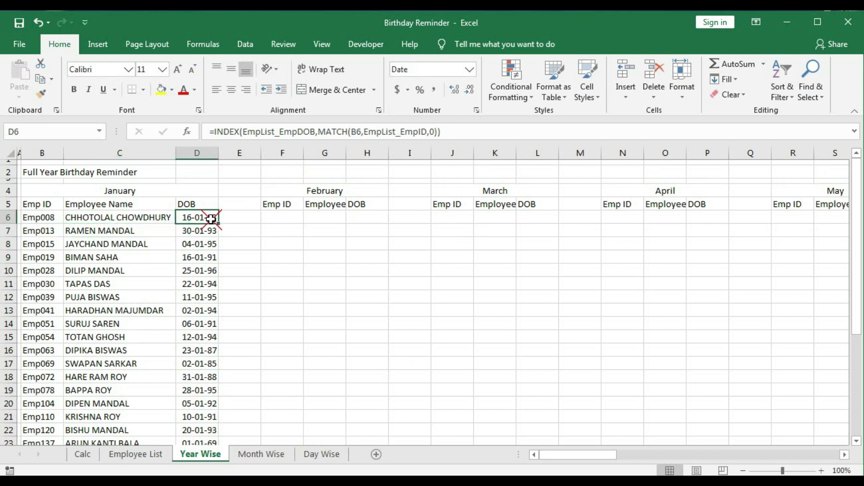
double_click(210, 219)
text(IFERROR()
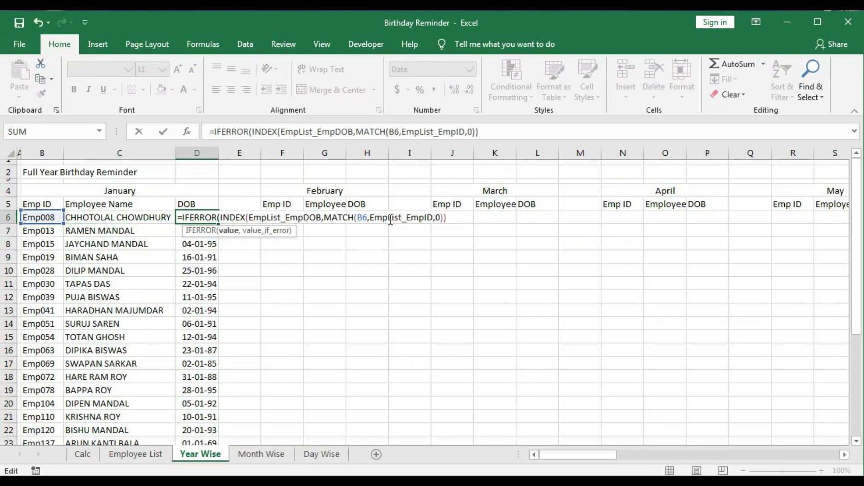
text(,)
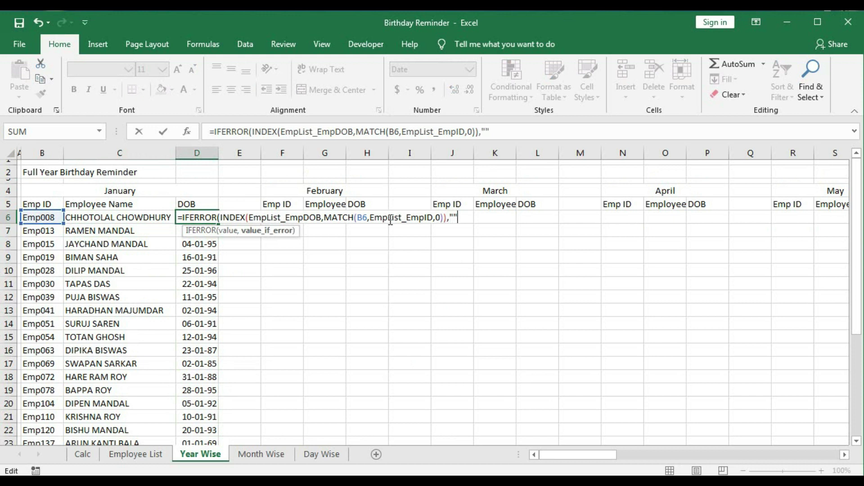
text(""))
key(Return)
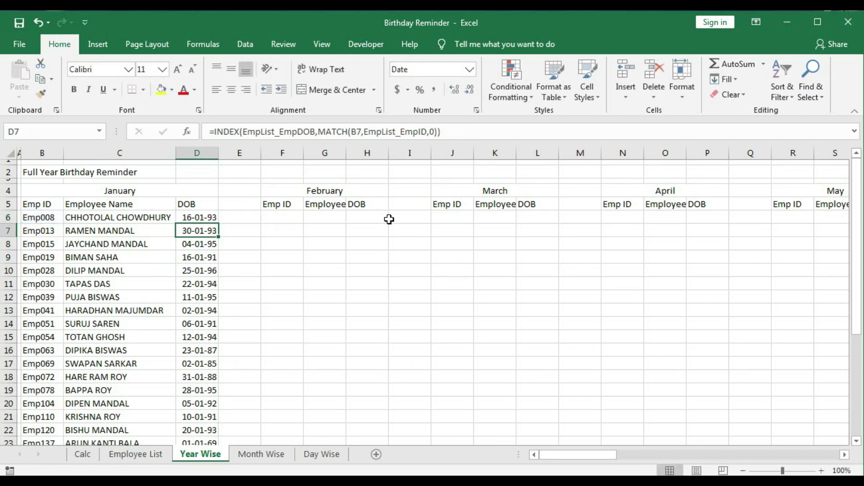
- Fill the updated name and DOB formulas from C6:D6 down to row 33
drag(141, 218, 210, 218)
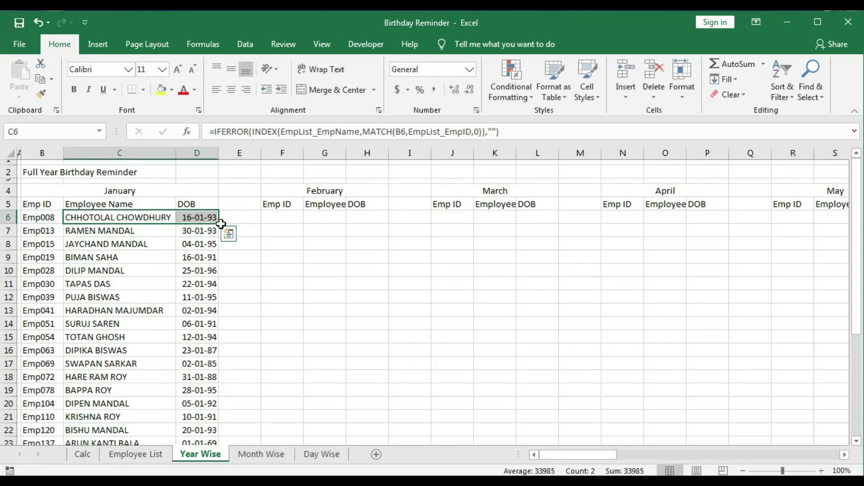
double_click(219, 225)
scroll(222, 241, down, 5)
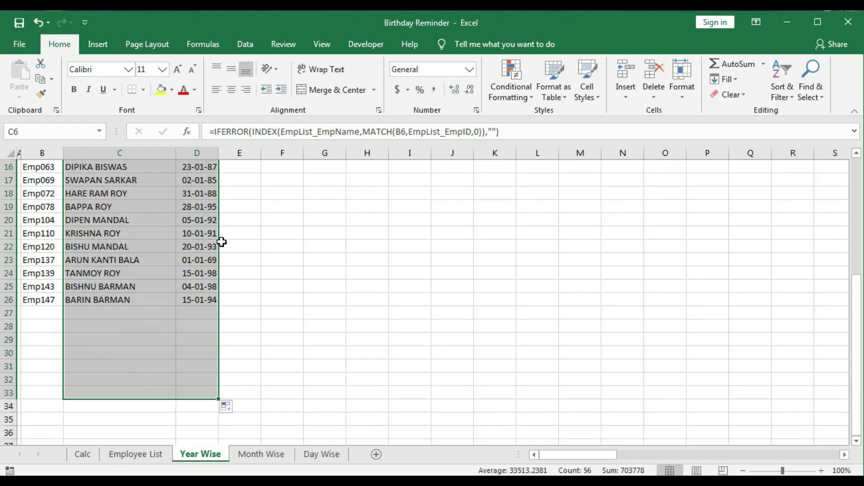
scroll(222, 242, up, 4)
scroll(222, 243, up, 1)
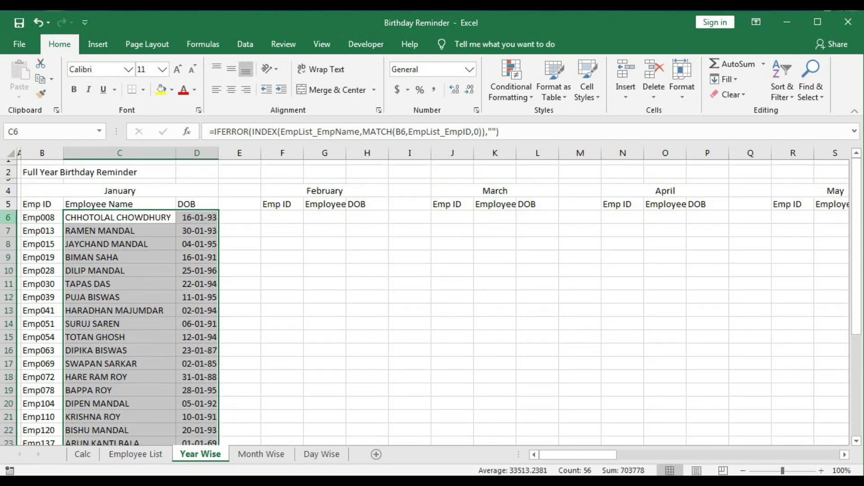
- Copy the January formulas in B6:D6 to F6 under February and autofit column G
drag(42, 217, 183, 217)
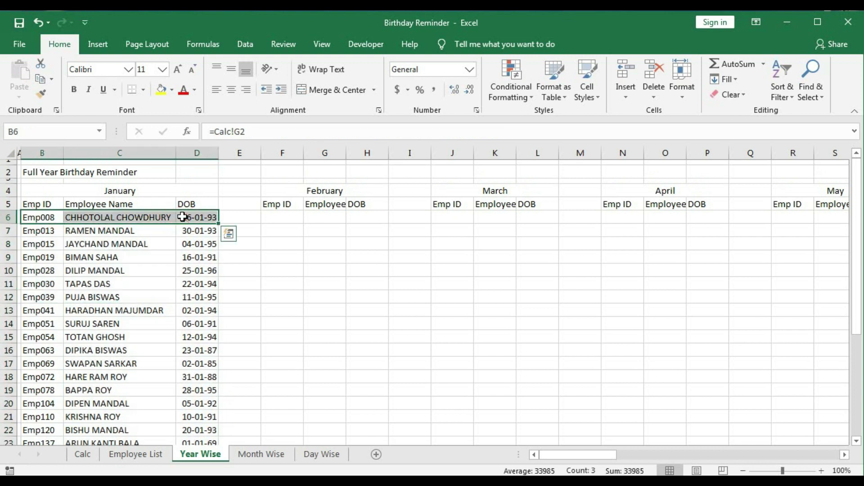
key(ctrl+c)
click(287, 215)
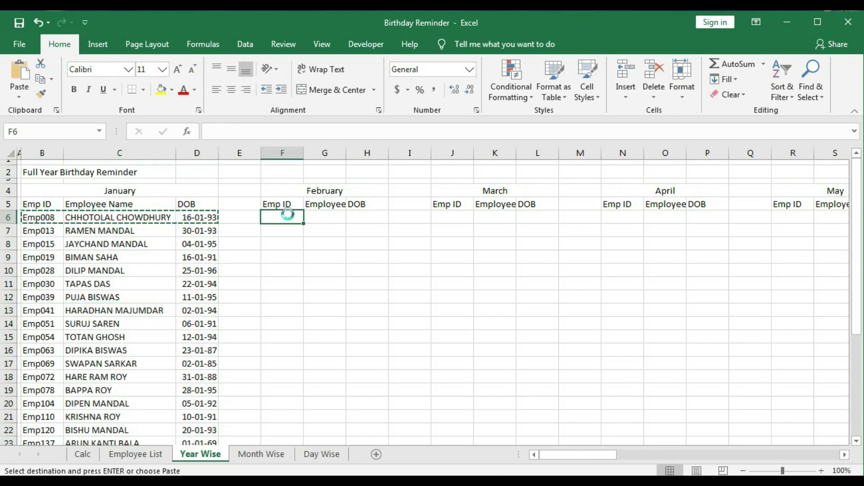
key(ctrl+v)
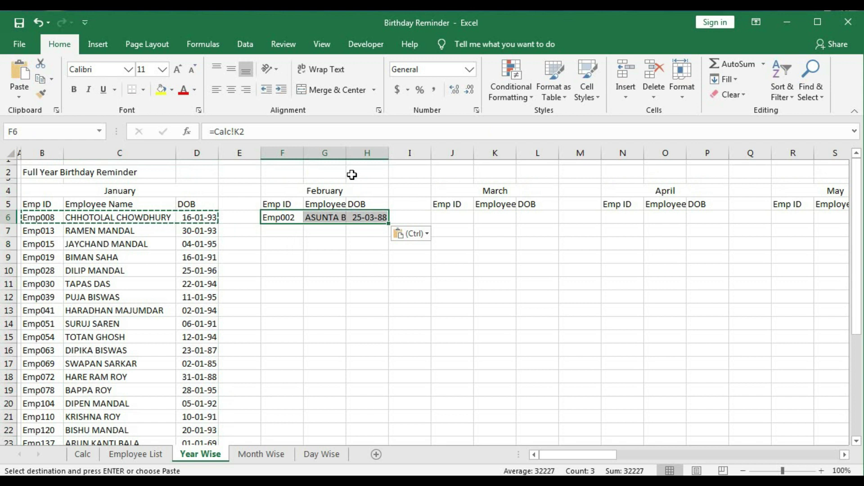
double_click(347, 153)
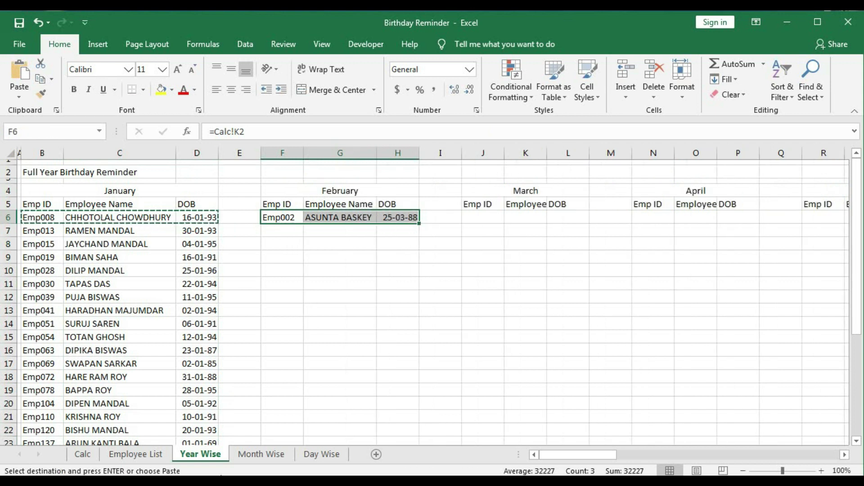
- Link February's first Emp ID in F6 to Calc!I2 and fill F6:H6 down to row 30
click(282, 218)
double_click(283, 220)
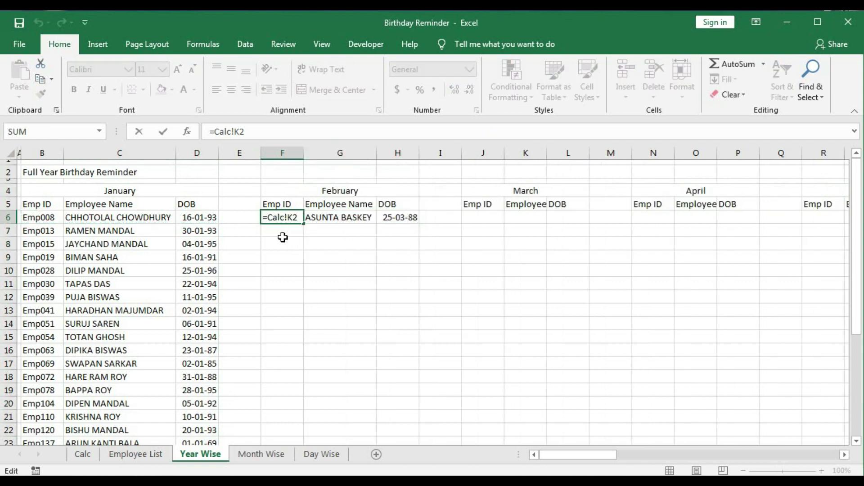
key(Escape)
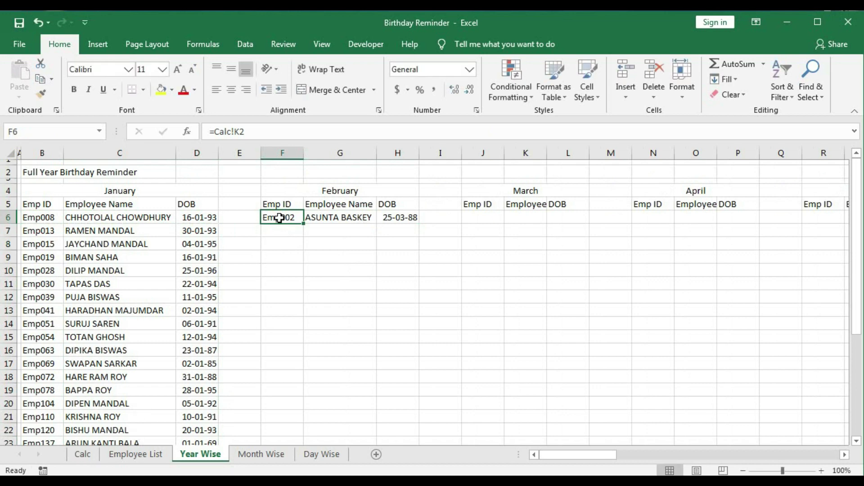
text(=)
click(82, 455)
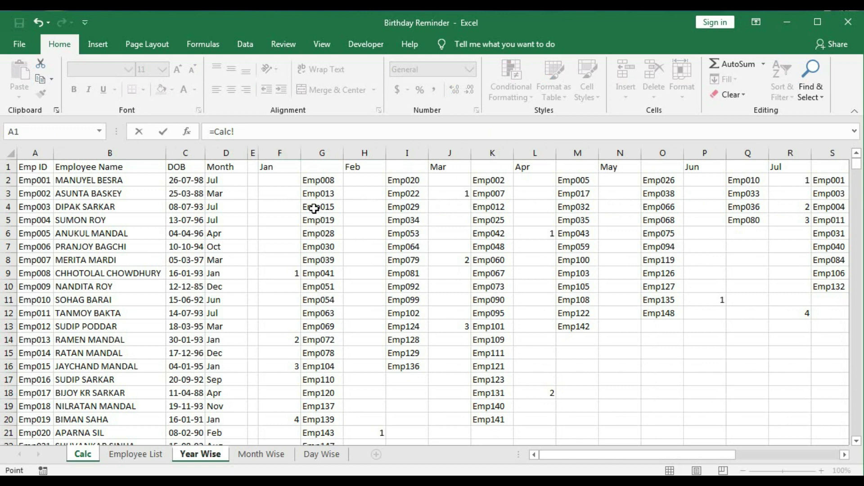
click(405, 182)
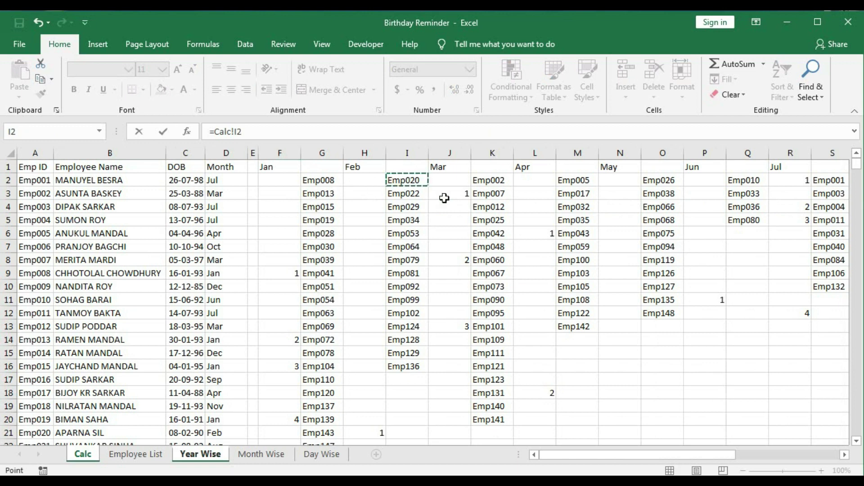
key(Return)
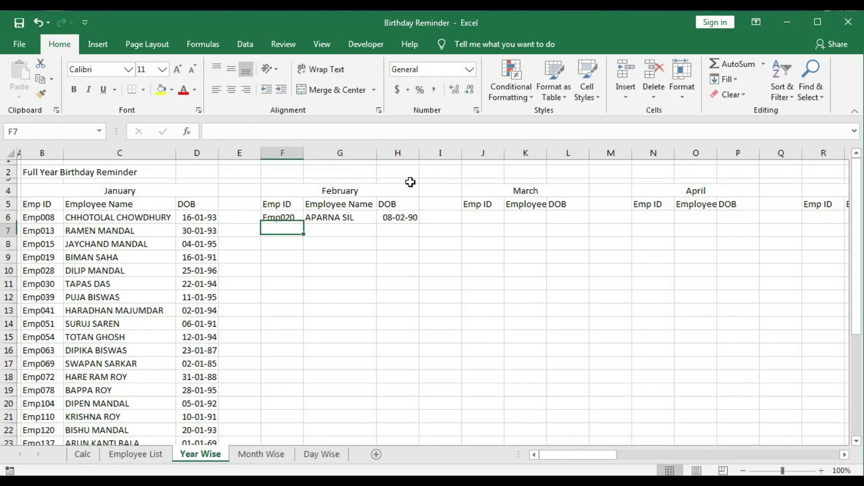
drag(283, 219, 412, 382)
scroll(412, 382, up, 4)
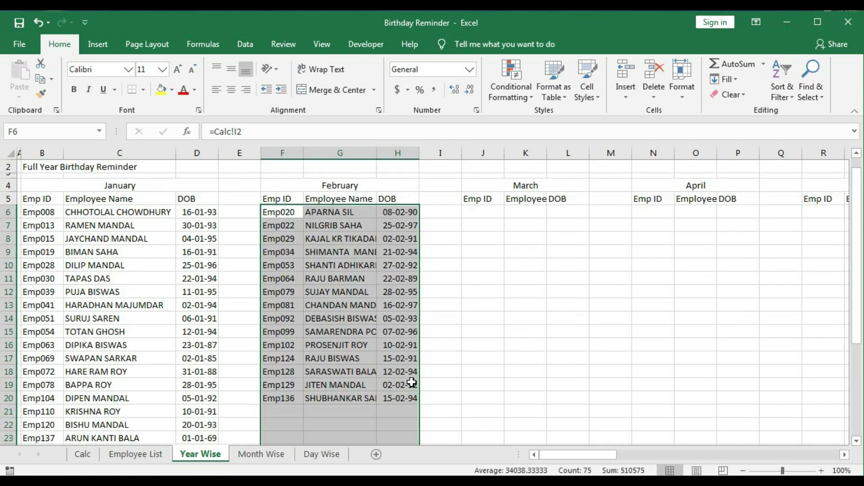
- Link March's first Emp ID in J6 of the Year Wise sheet to Calc!K2
click(479, 217)
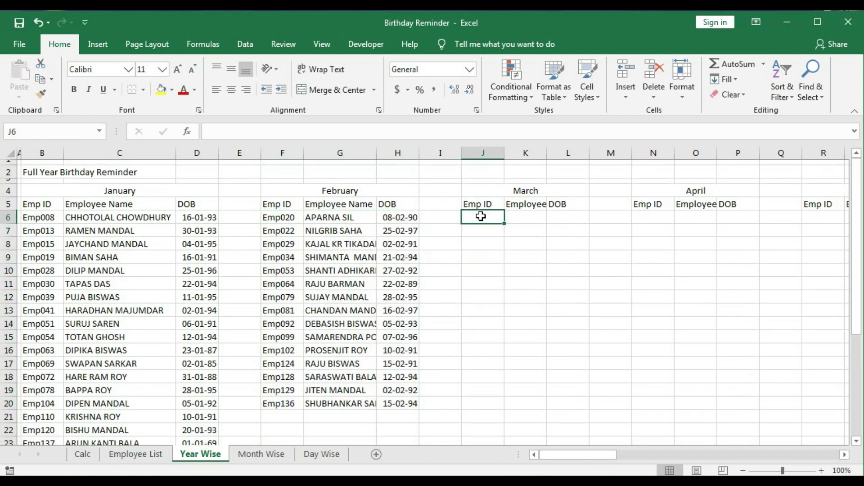
text(=)
click(137, 457)
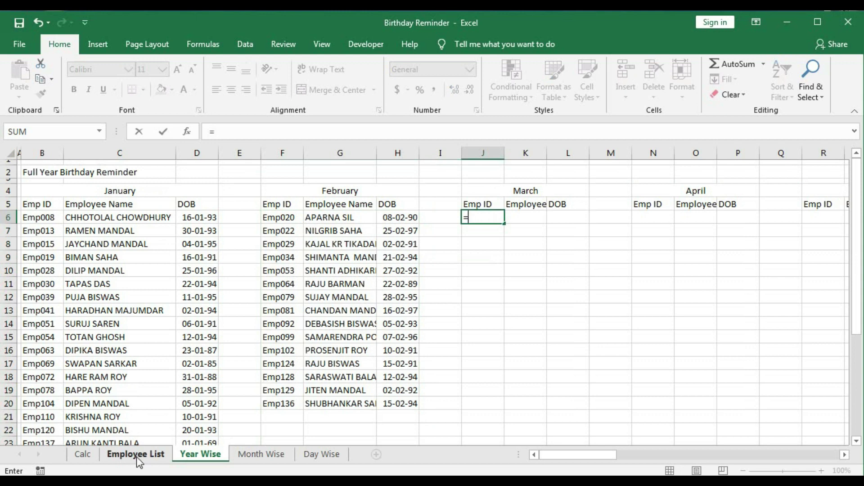
click(77, 456)
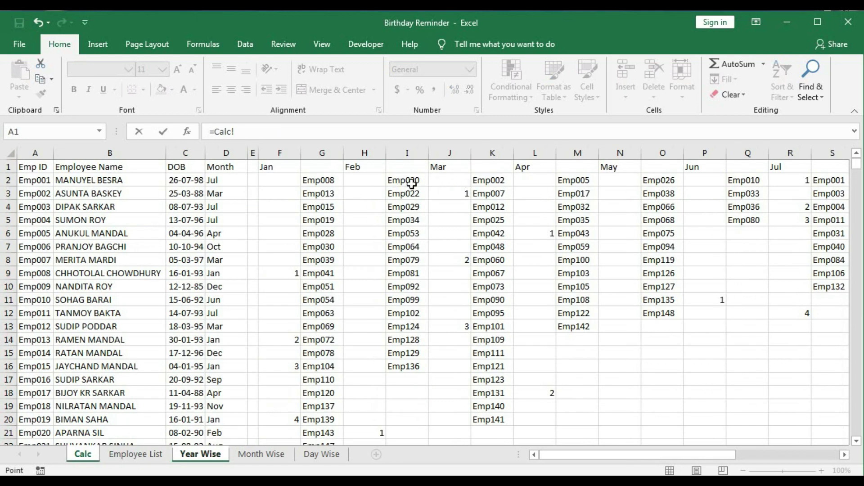
click(489, 182)
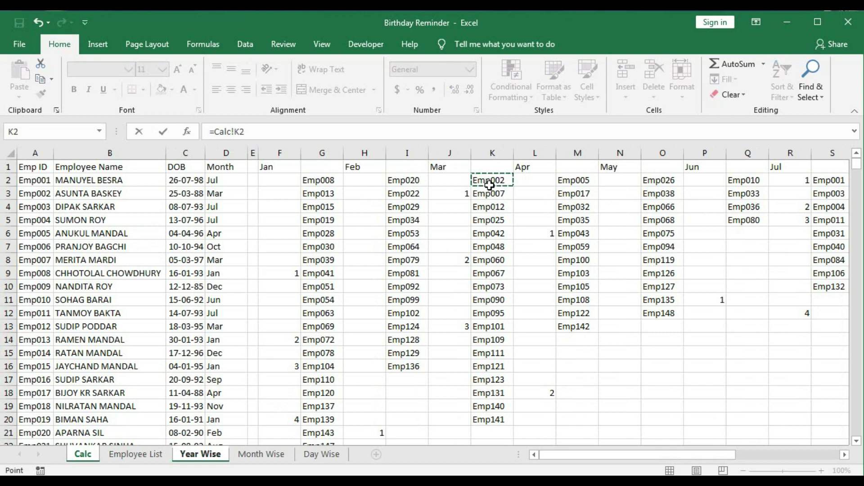
key(Return)
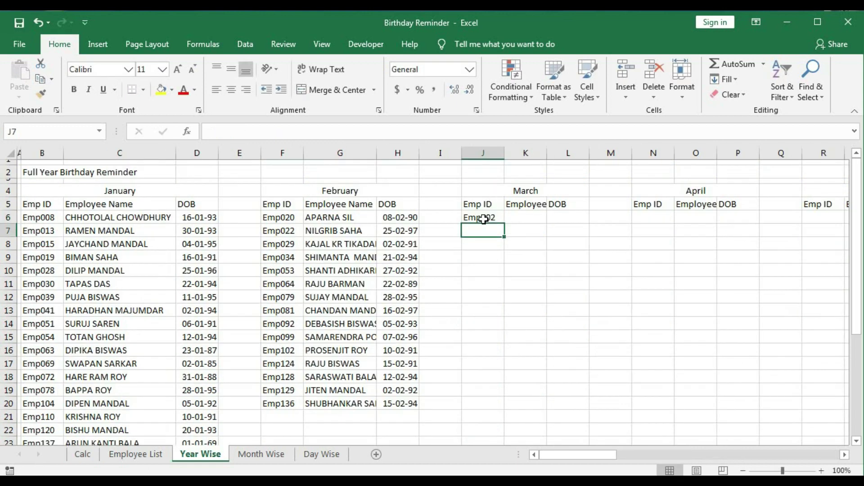
- Copy the February name and DOB formulas in G6:H6 to K6 under March and fill J6:L6 down to row 30
click(483, 219)
drag(376, 217, 403, 217)
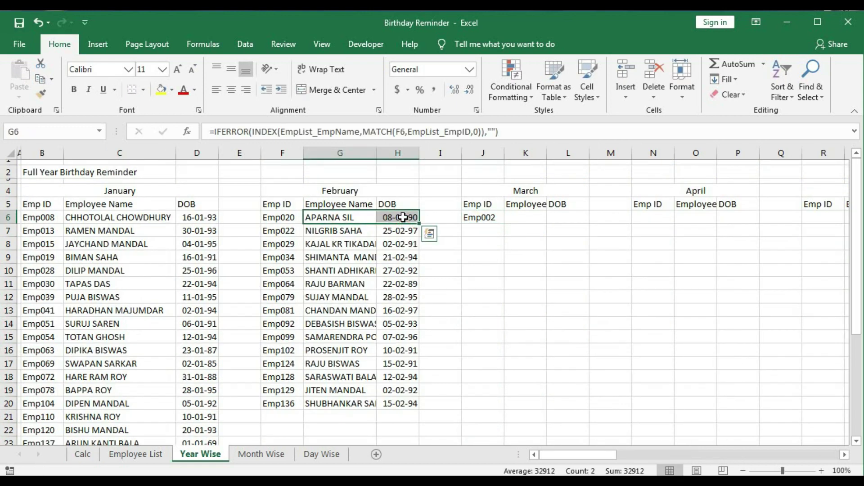
key(ctrl+c)
click(532, 217)
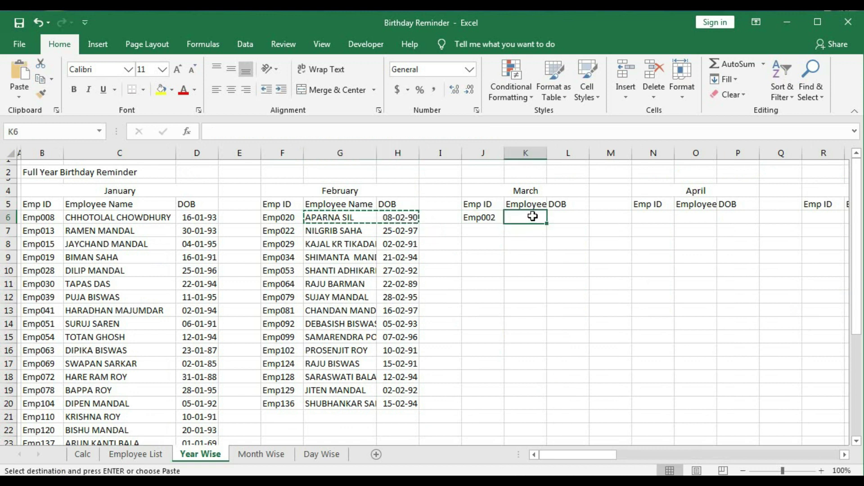
key(ctrl+v)
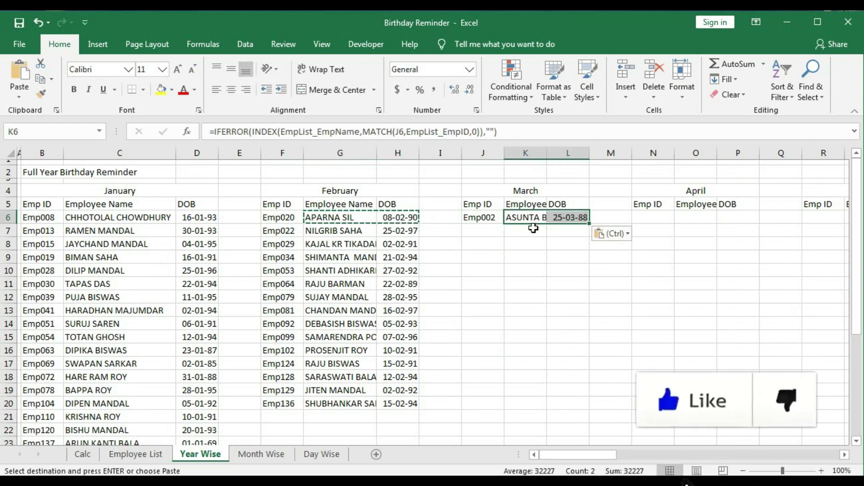
double_click(524, 218)
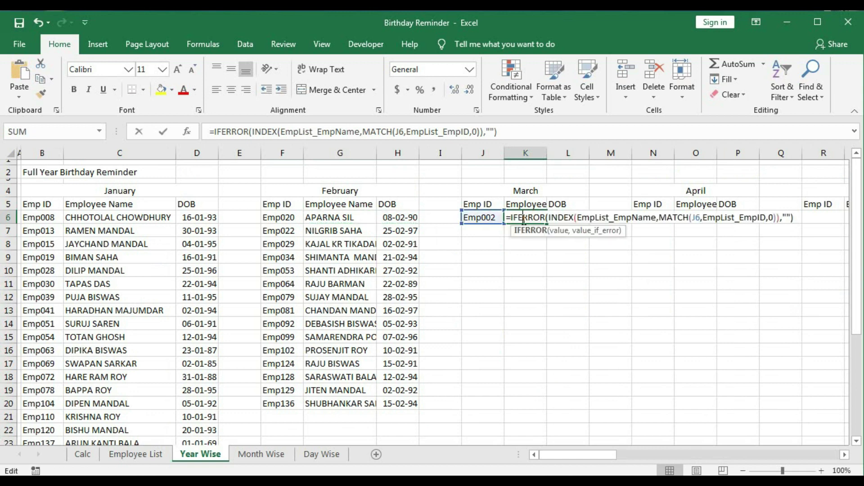
key(Escape)
drag(484, 218, 580, 380)
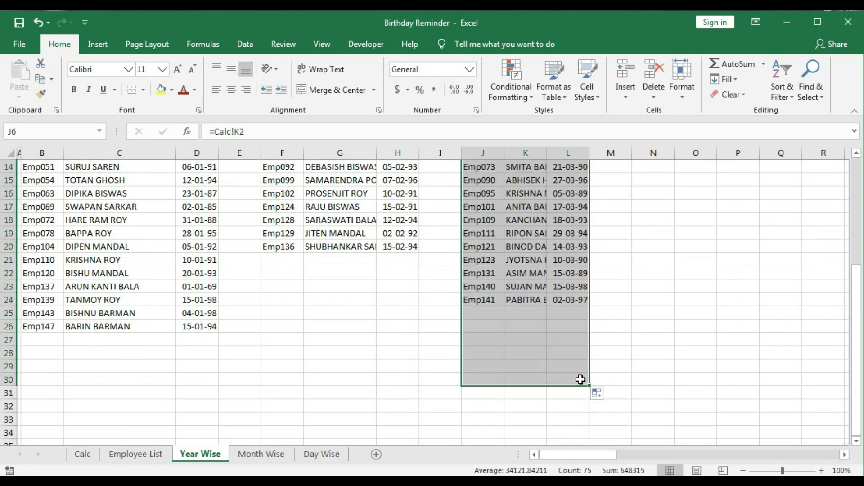
scroll(579, 378, up, 4)
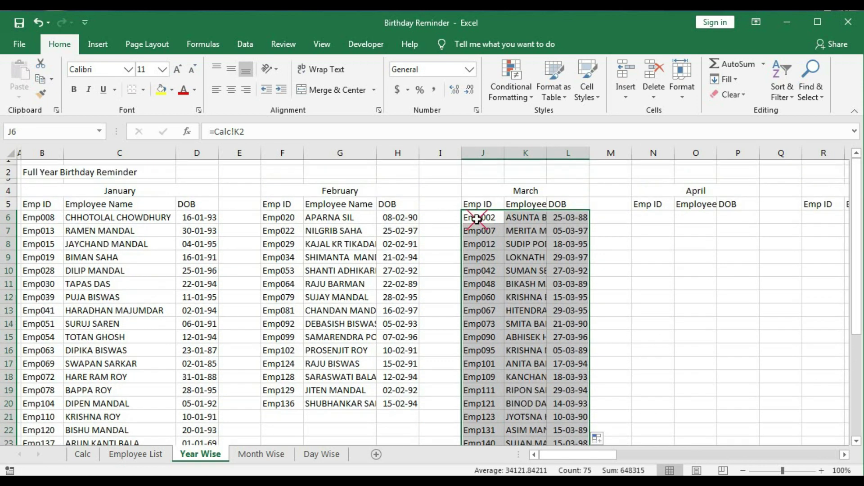
- Copy March's first-row formulas in J6:L6 to N6, R6, V6 and Z6 for April through July
drag(477, 219, 563, 218)
key(ctrl+c)
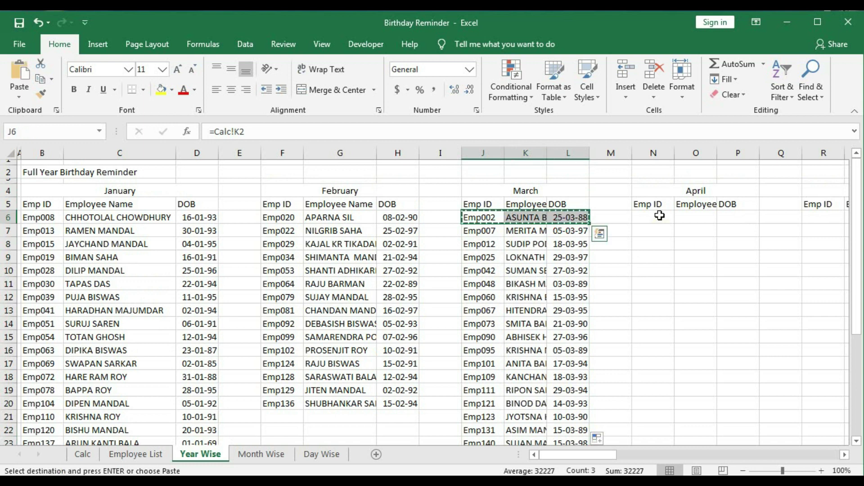
click(650, 217)
key(ctrl+v)
click(843, 455)
click(843, 456)
click(843, 456)
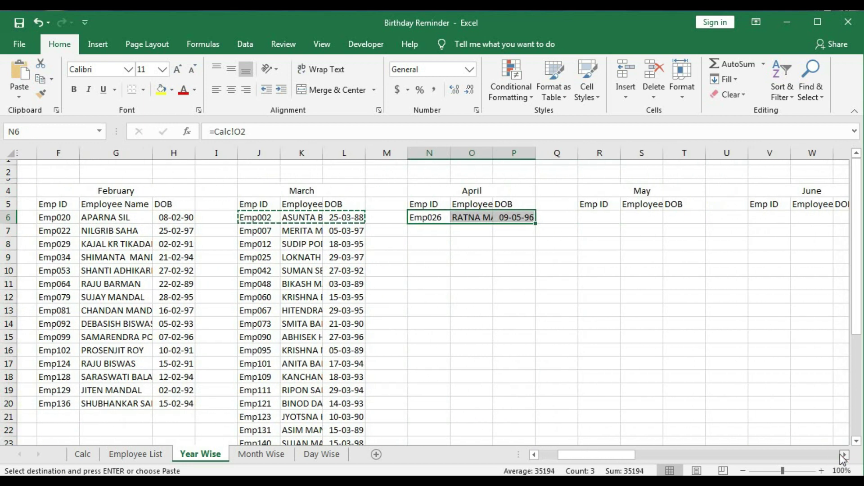
click(844, 455)
click(844, 456)
click(423, 218)
key(ctrl+v)
click(592, 219)
key(ctrl+v)
click(760, 218)
key(ctrl+v)
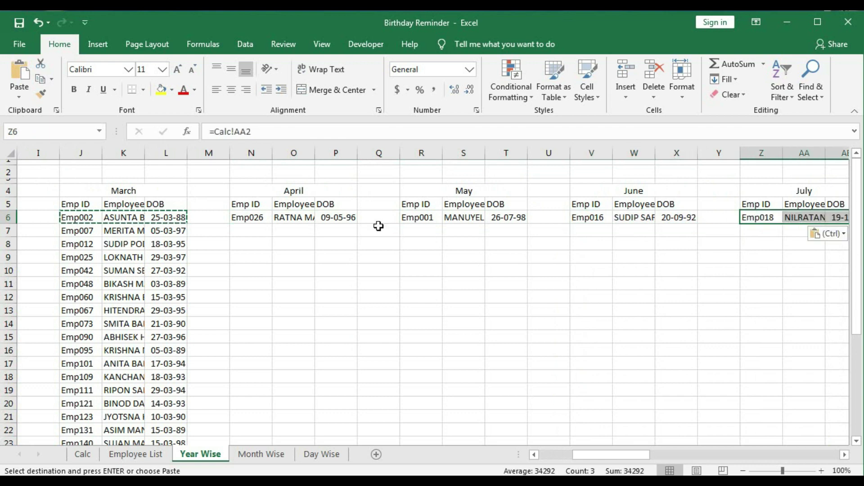
- Relink the first Emp IDs of April and May, pointing N6 to Calc!M2 and R6 to Calc!O2
click(259, 221)
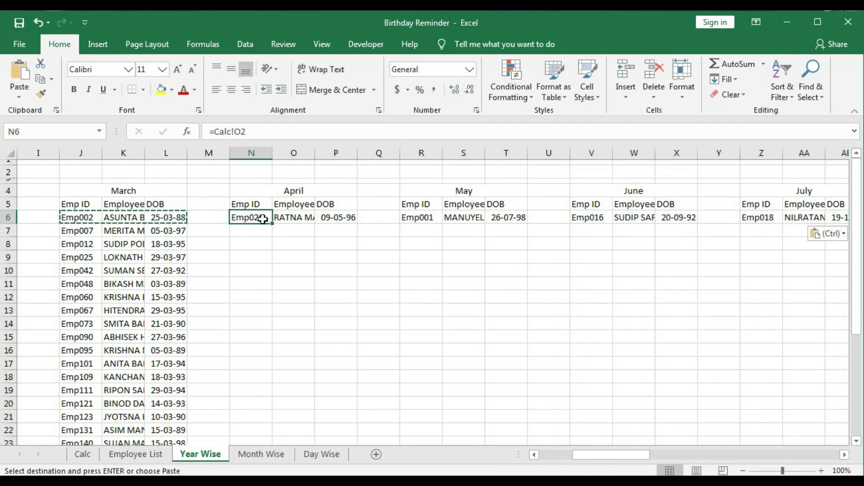
text(=)
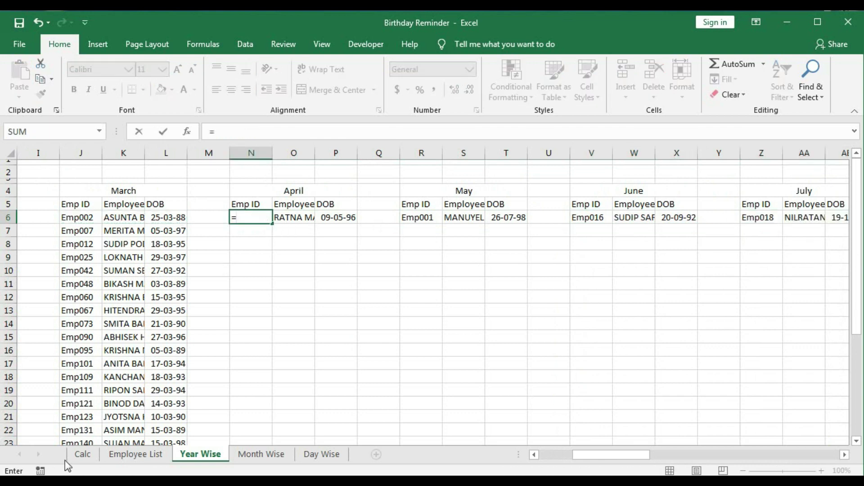
click(86, 456)
click(571, 180)
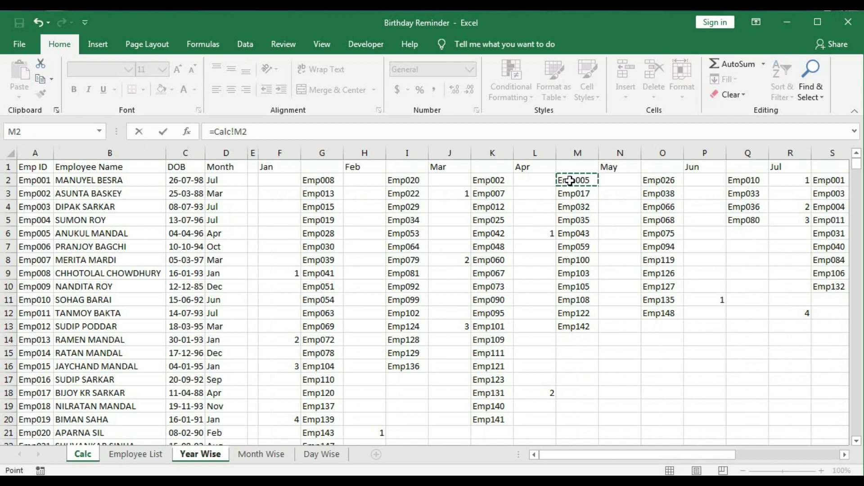
key(Return)
click(417, 217)
text(=)
click(85, 456)
click(654, 181)
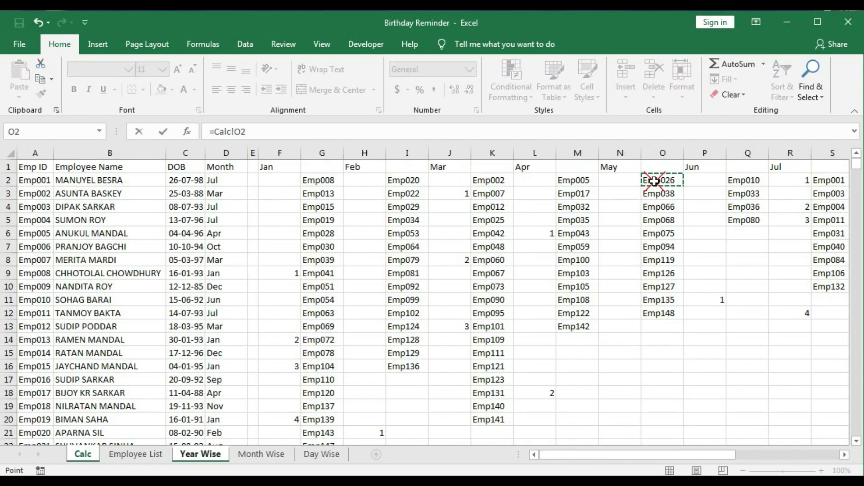
key(Return)
- Relink the first Emp IDs of June and July, pointing V6 to Calc!Q2 and Z6 to Calc!S2
click(591, 218)
text(=)
click(86, 456)
click(739, 181)
key(Return)
click(764, 219)
text(=)
click(86, 455)
click(821, 182)
key(Return)
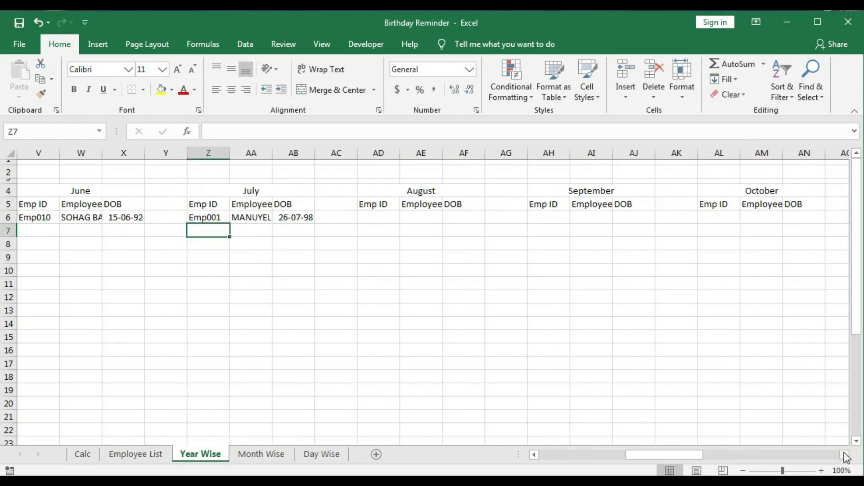
- Copy July's first-row formulas in Z6:AB6 to row 6 under the August through December headings
click(211, 221)
key(ctrl+v)
click(379, 219)
key(ctrl+v)
click(545, 220)
key(ctrl+v)
click(719, 219)
text(0)
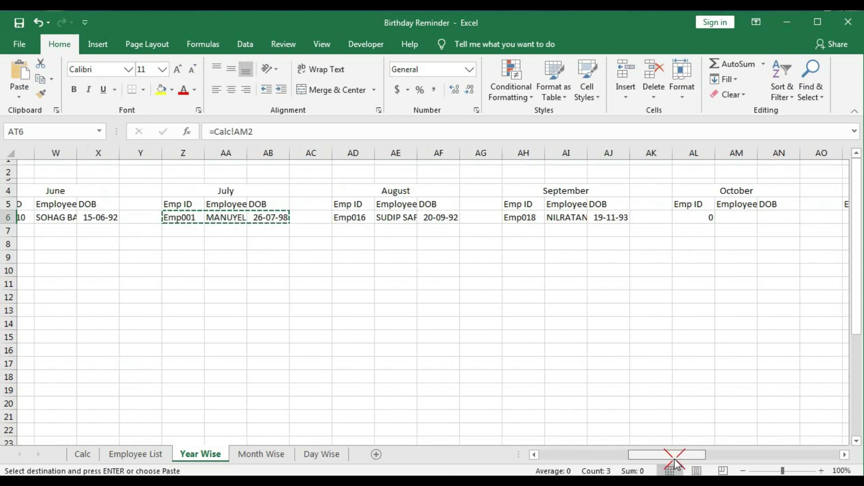
- Relink the first Emp IDs of August and September, pointing AD6 to Calc!U2 and AH6 to Calc!W2
text(=)
click(83, 454)
click(827, 181)
key(Return)
click(506, 219)
text(=)
click(83, 454)
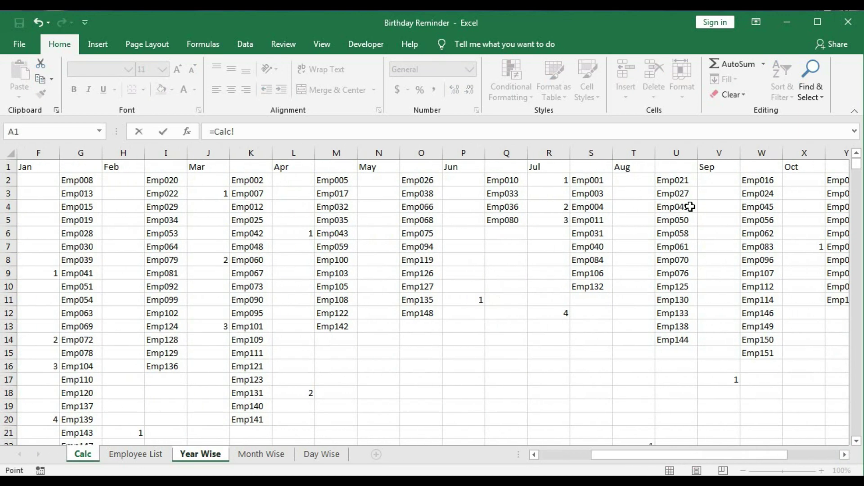
click(676, 181)
click(83, 455)
click(762, 182)
key(Return)
- Relink the first Emp IDs of October and November, pointing AL6 to Calc!Y2 and AP6 to Calc!AA2
click(844, 455)
click(593, 218)
text(=)
click(83, 455)
click(835, 181)
click(83, 455)
click(638, 180)
key(Return)
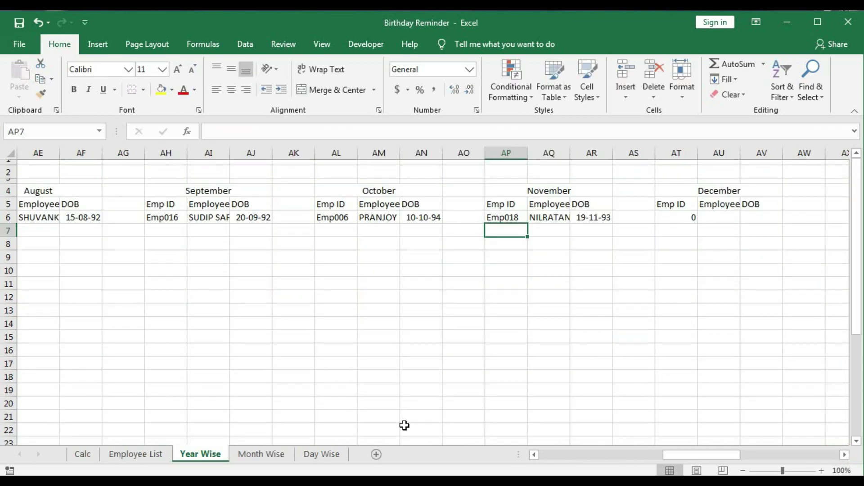
- Link December's first Emp ID in AT6 to Calc!AC2
click(676, 219)
text(=)
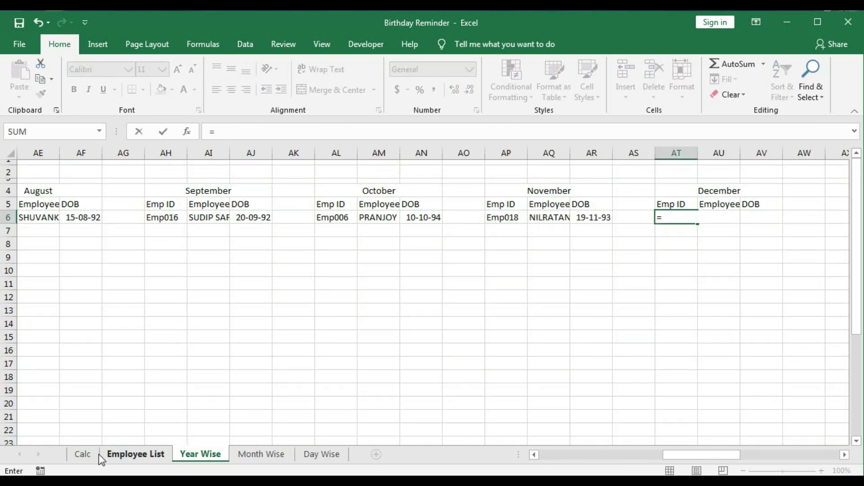
click(83, 455)
click(725, 183)
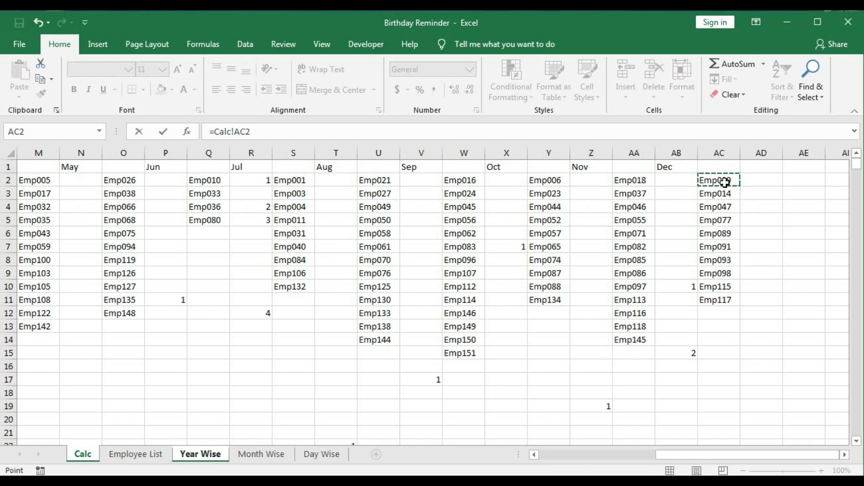
key(Return)
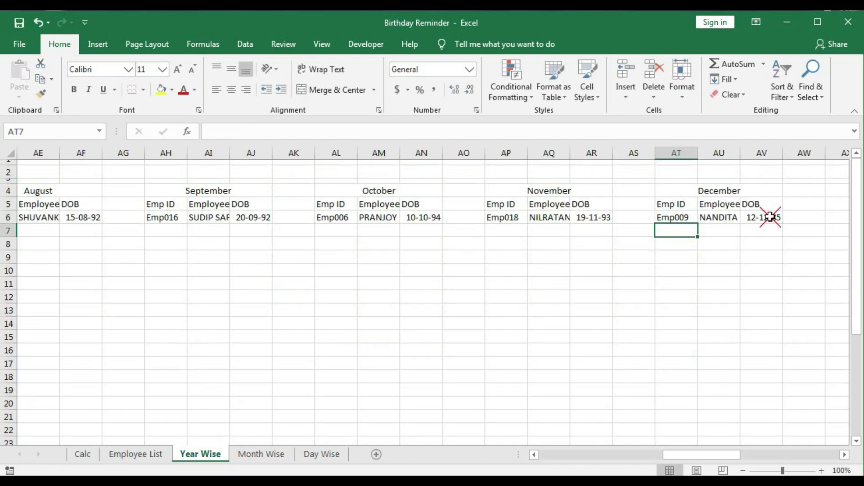
- Fill the April to December formulas in N6:AV6 down to row 30
drag(771, 217, 355, 219)
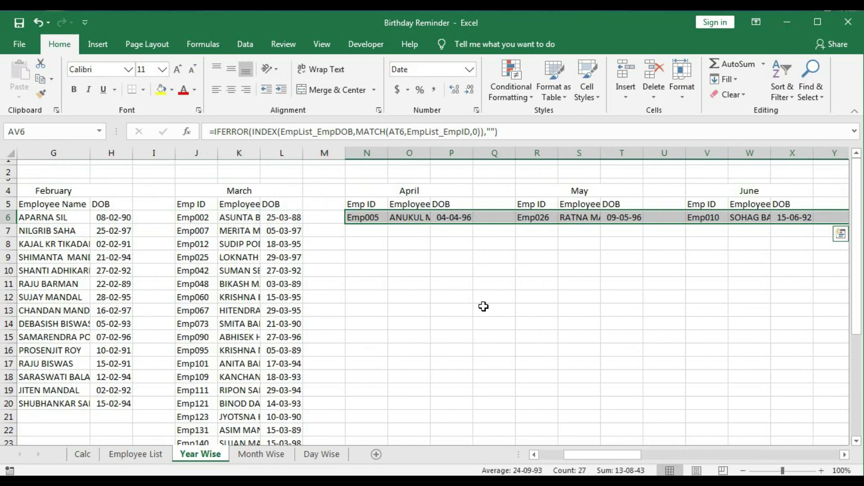
drag(561, 453, 741, 455)
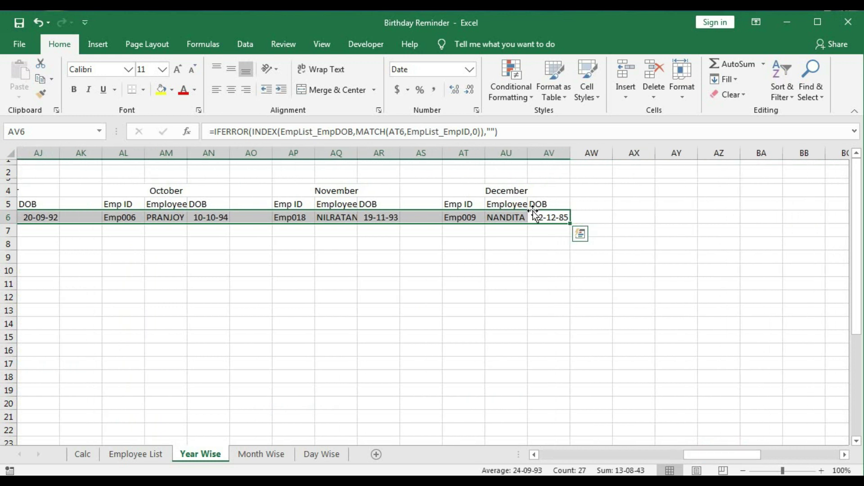
mouse_move(571, 224)
mouse_down()
mouse_move(579, 468)
mouse_move(571, 385)
mouse_up()
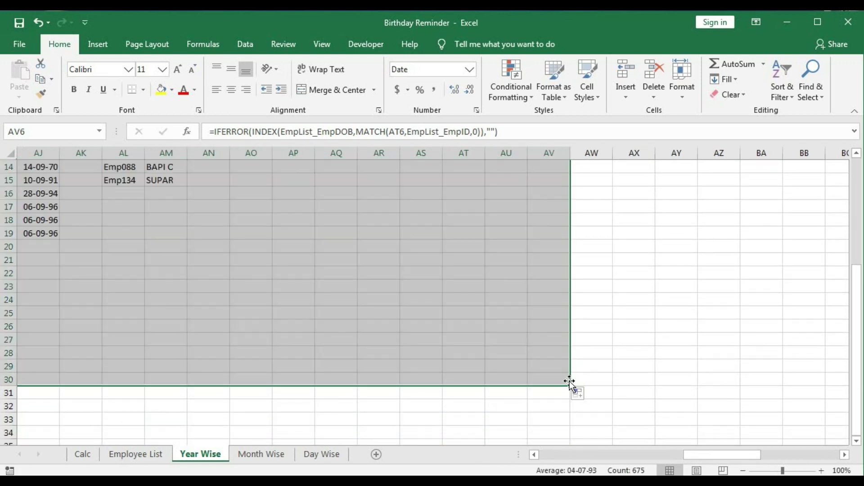
drag(855, 425, 855, 266)
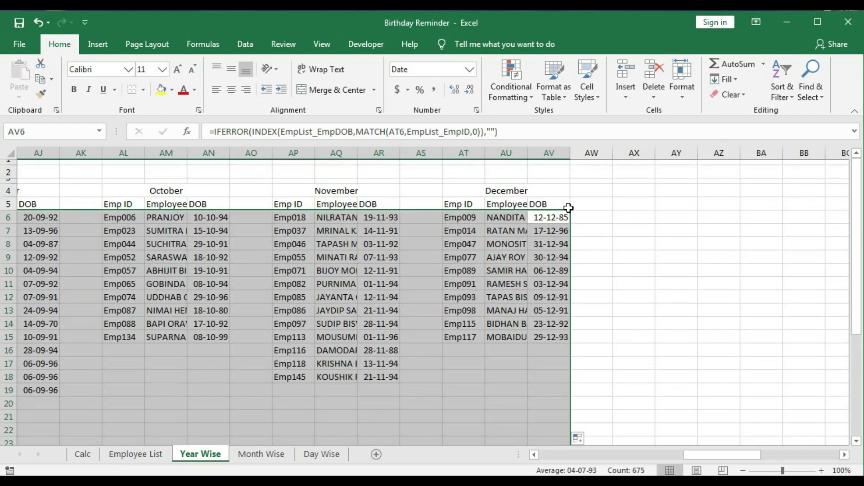
- Autofit the widths of columns B to AV on the Year Wise sheet, and narrow January's Emp ID column B
drag(549, 153, 18, 153)
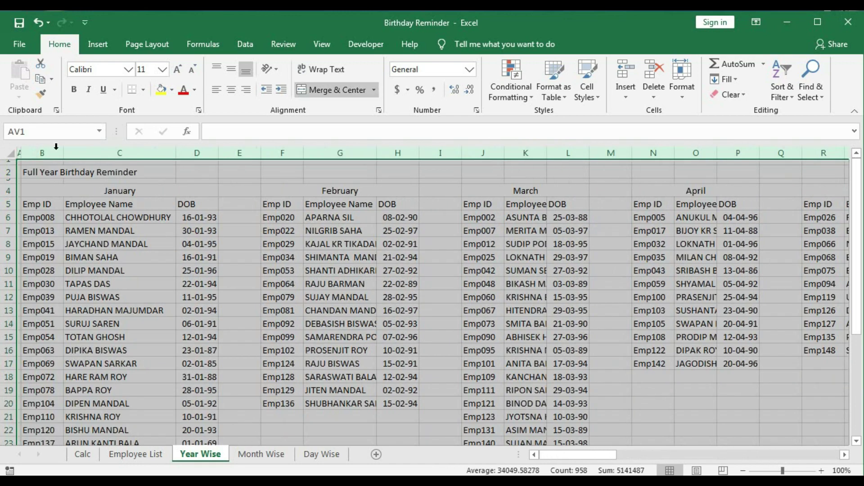
double_click(176, 154)
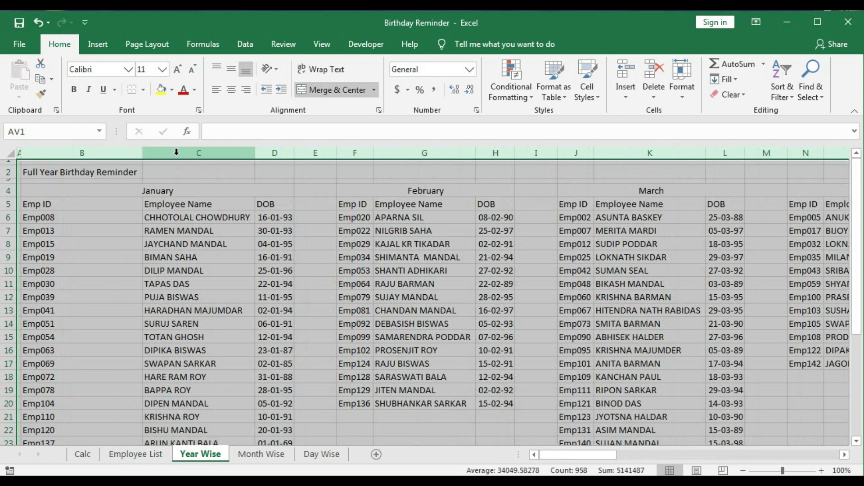
click(129, 204)
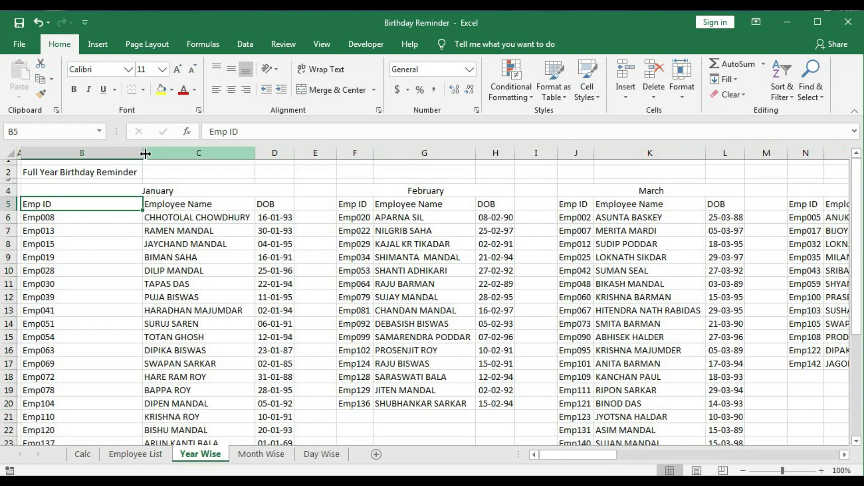
drag(143, 153, 64, 159)
- Narrow all the blank spacer columns between the month tables together, from column I through column AW
click(234, 154)
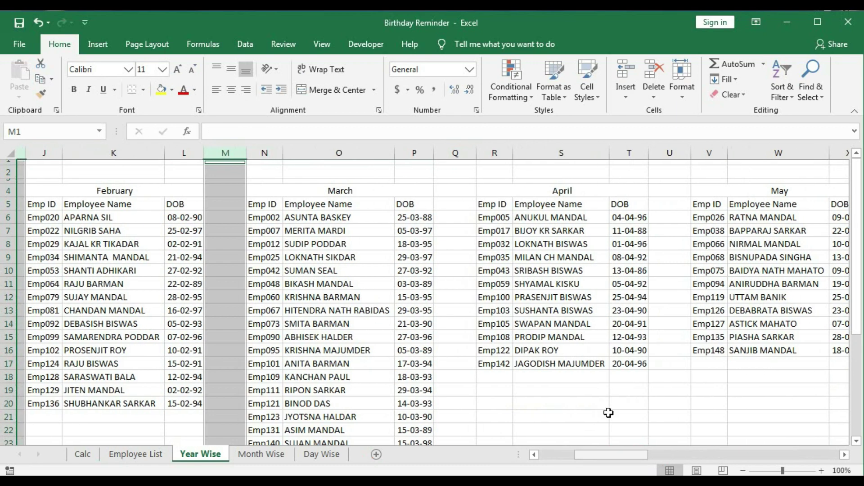
drag(586, 454, 632, 459)
ctrl+click(210, 154)
ctrl+click(438, 154)
ctrl+click(646, 153)
click(845, 455)
ctrl+click(198, 153)
ctrl+click(404, 153)
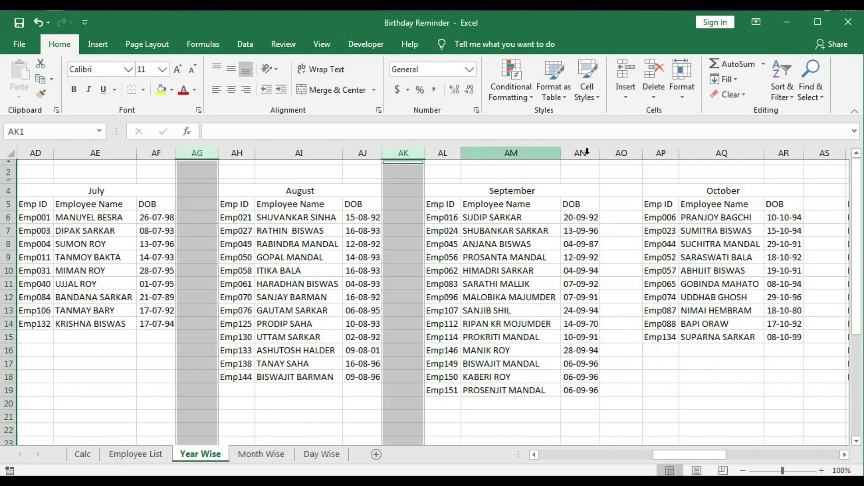
ctrl+click(621, 154)
click(845, 455)
ctrl+click(239, 153)
ctrl+click(464, 154)
drag(487, 154, 453, 157)
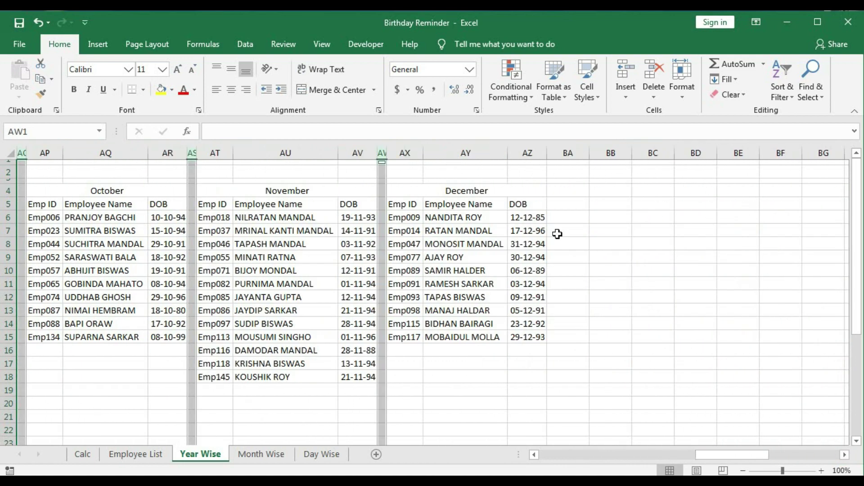
drag(732, 455, 572, 456)
click(317, 324)
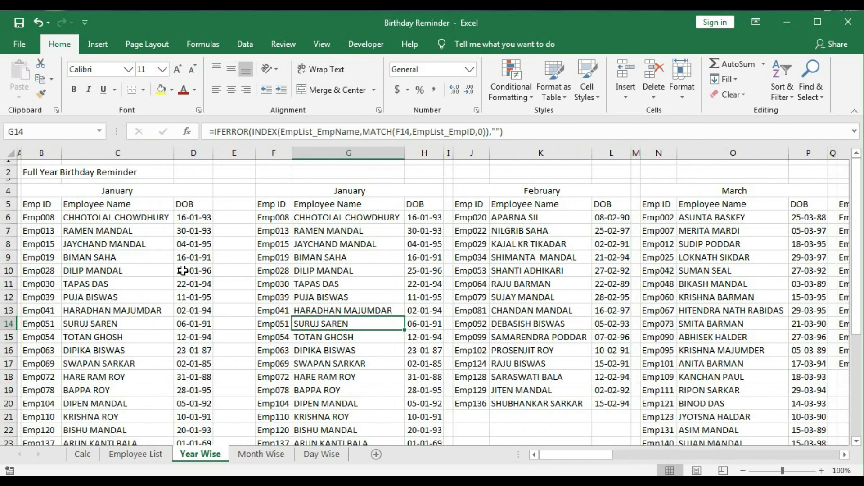
- Examine the January to May birthday lists on the Year Wise sheet, including the ends of the lists
scroll(349, 284, down, 4)
scroll(355, 281, up, 3)
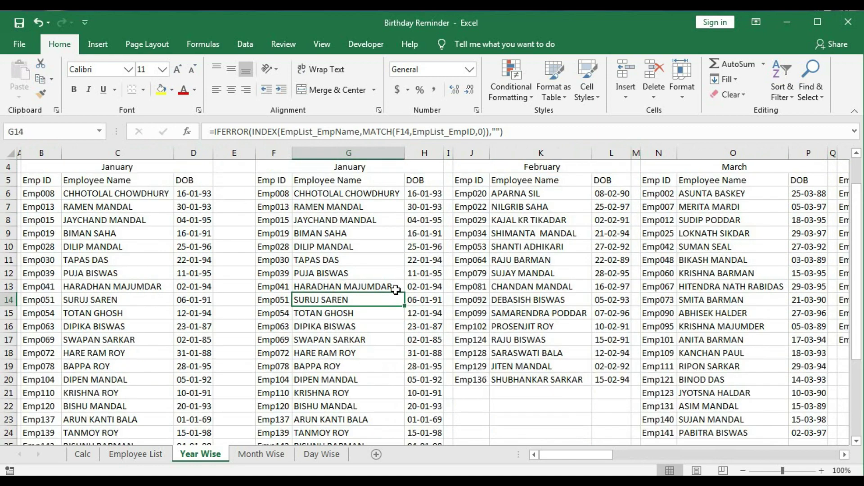
scroll(540, 360, up, 1)
scroll(445, 379, down, 3)
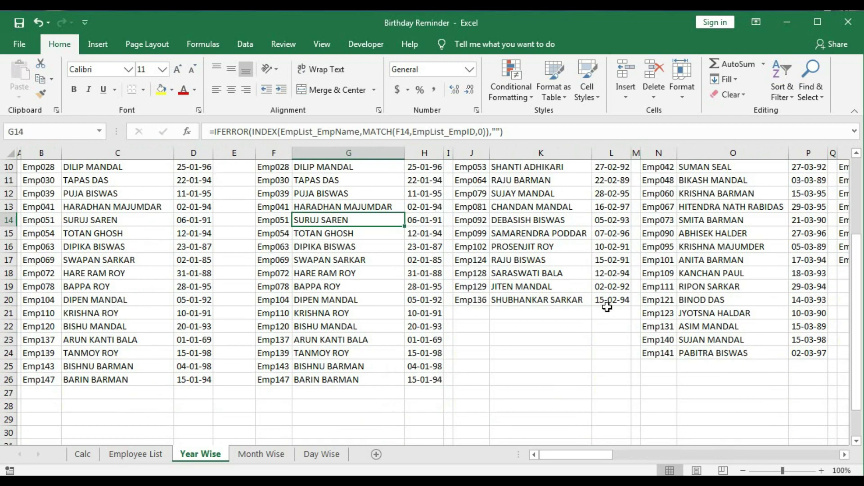
drag(576, 456, 604, 445)
scroll(473, 388, up, 2)
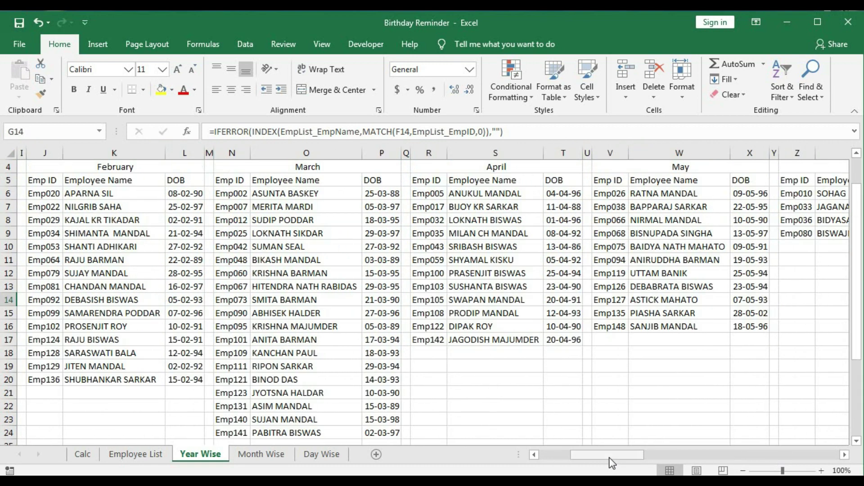
drag(610, 459, 545, 457)
click(280, 274)
scroll(301, 301, up, 1)
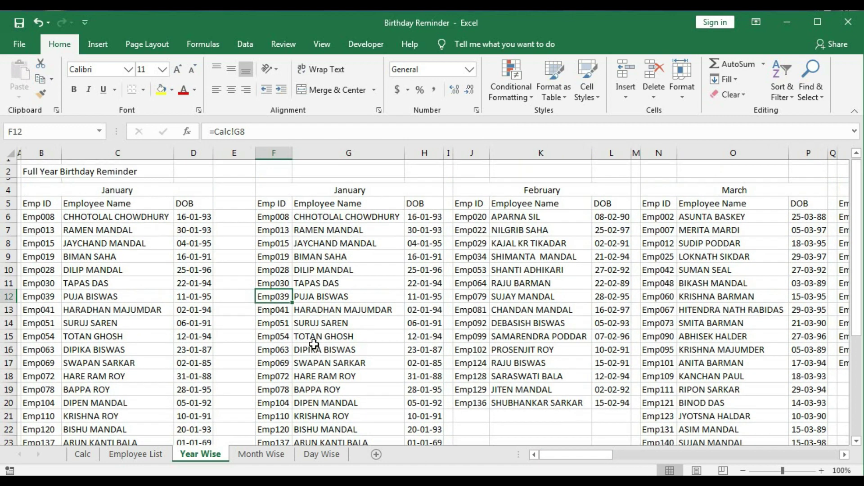
- Merge and center the sheet title across B2:AZ2 and set its font to Bodoni MT Black
drag(34, 177, 215, 166)
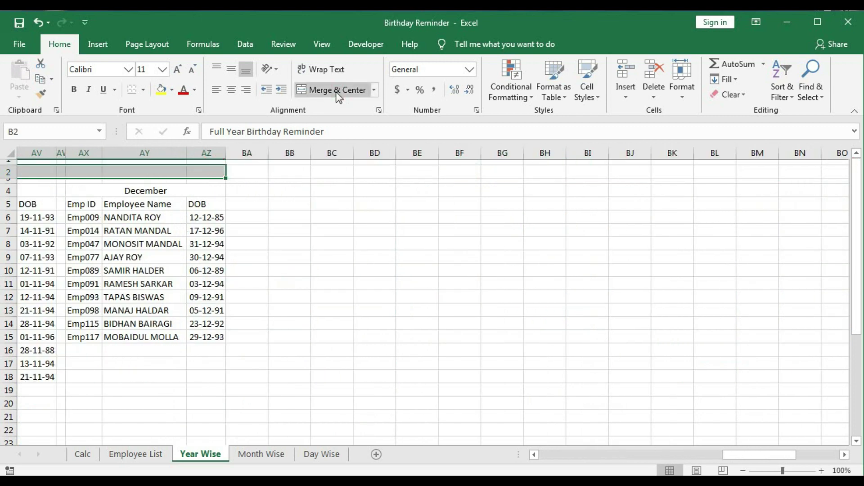
click(336, 89)
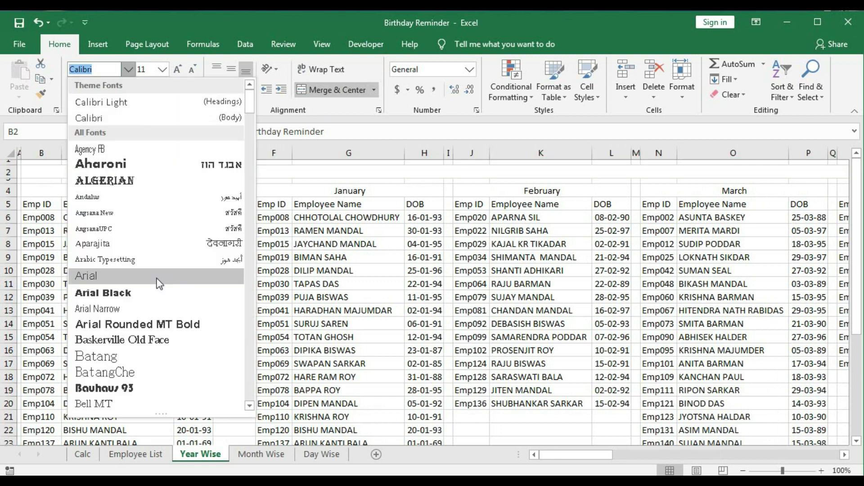
scroll(144, 279, down, 3)
click(143, 357)
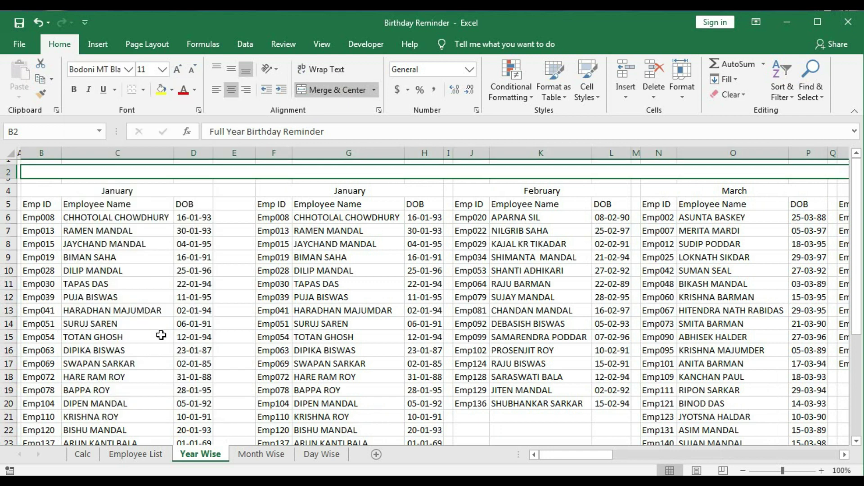
- Increase the title's font size to 14 and align it left
click(177, 72)
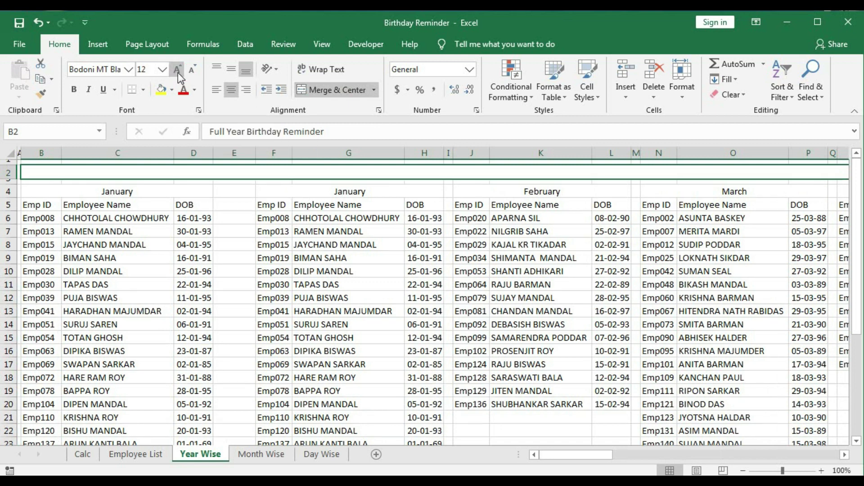
click(177, 72)
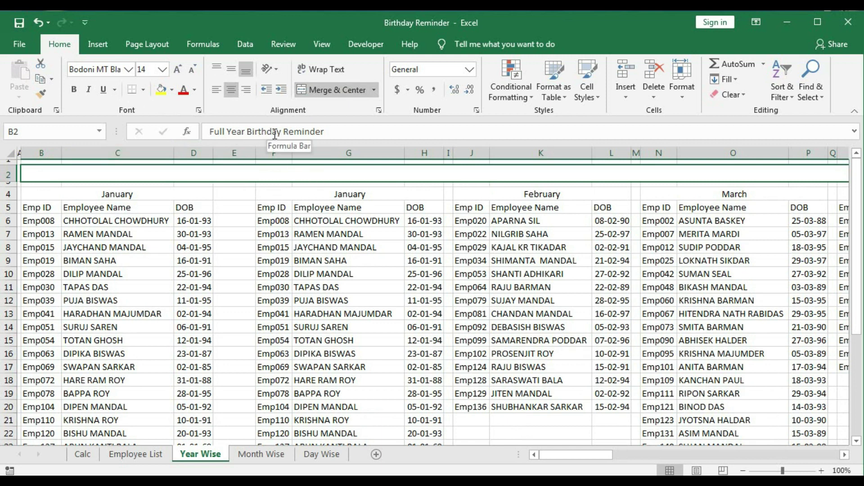
click(215, 93)
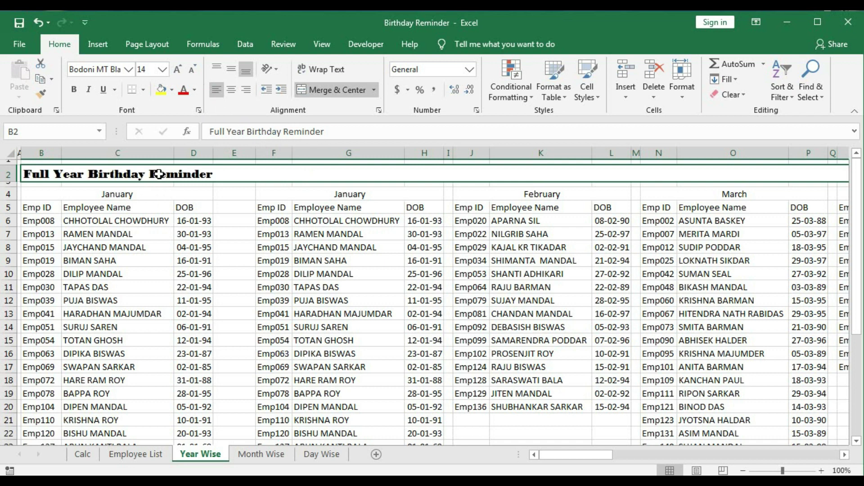
- Fill the title cell B2 with orange and give it a thick outside border
click(172, 89)
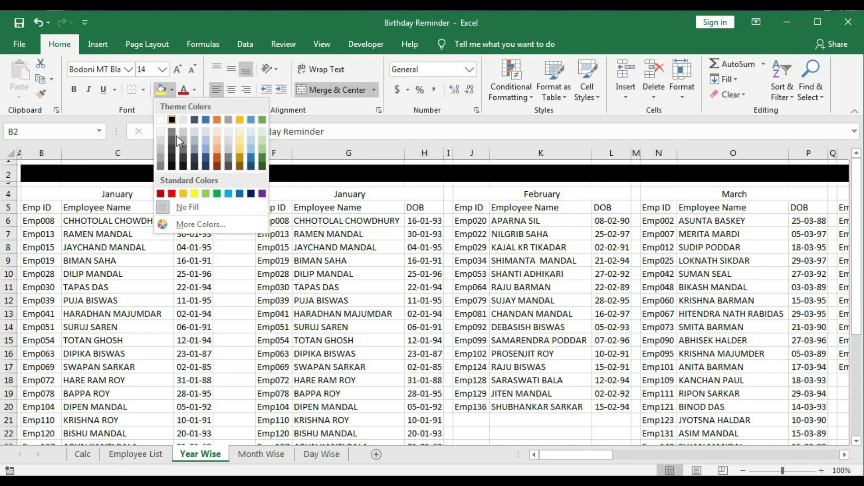
click(218, 121)
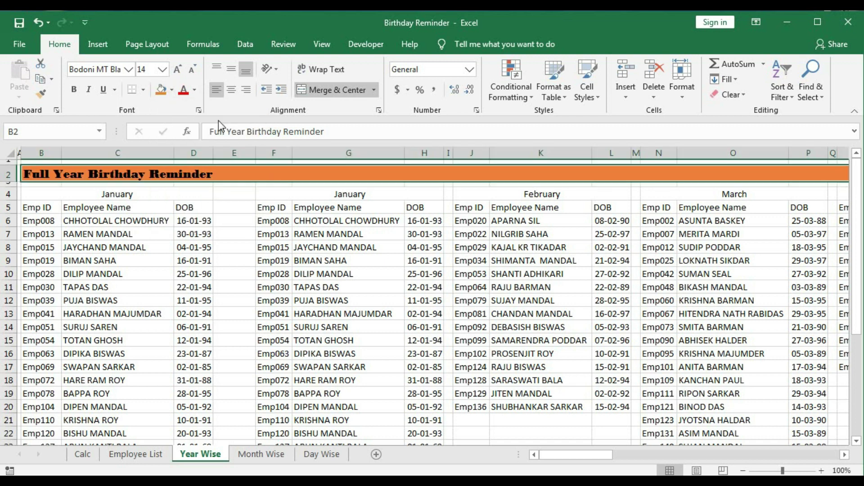
click(144, 90)
click(171, 237)
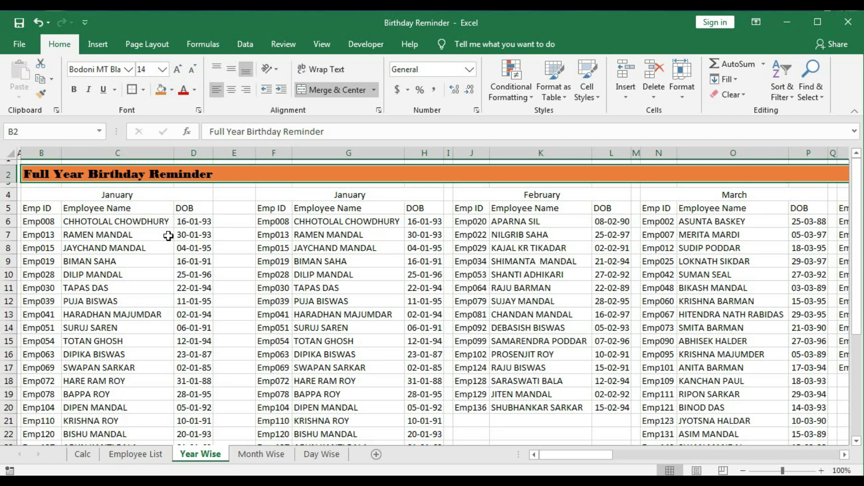
- Set the horizontal alignment of the title in B2 to Fill
click(185, 210)
click(87, 177)
click(379, 110)
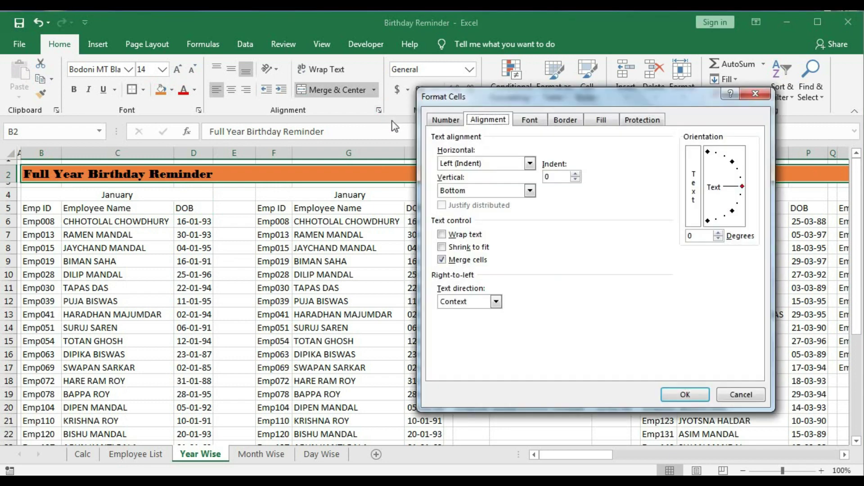
click(529, 163)
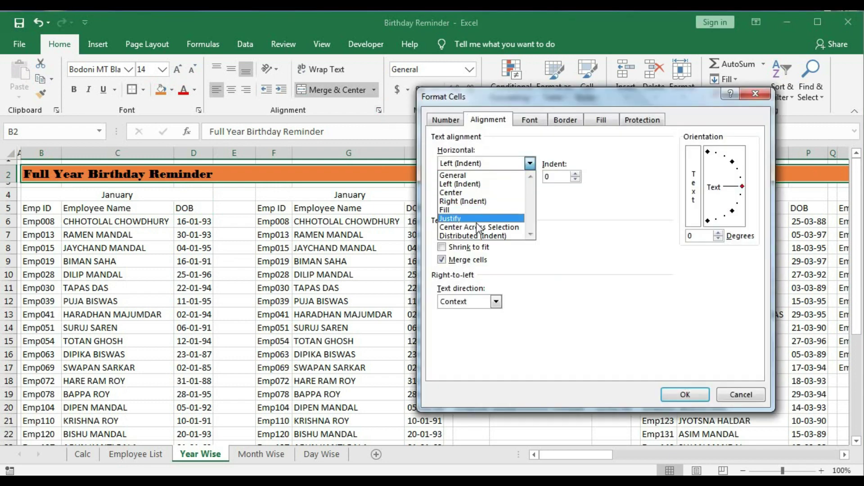
click(469, 210)
click(469, 211)
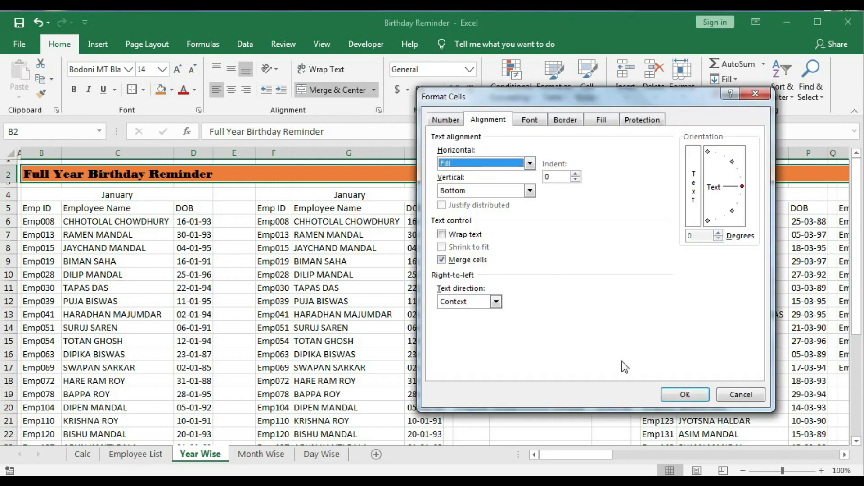
click(678, 394)
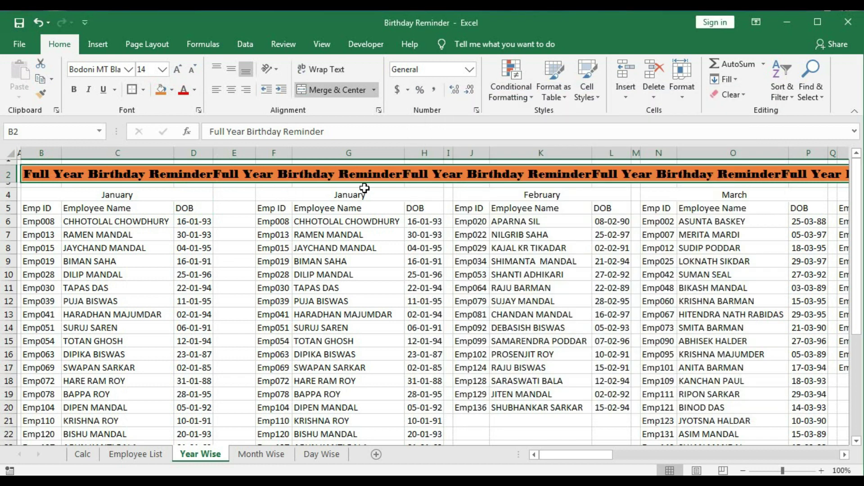
- Add leading spaces before the text Full Year Birthday Reminder in B2
click(216, 133)
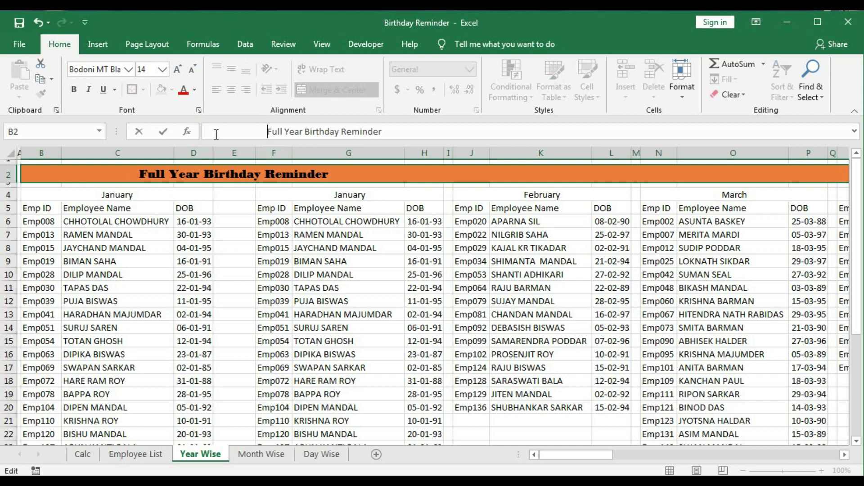
key(Return)
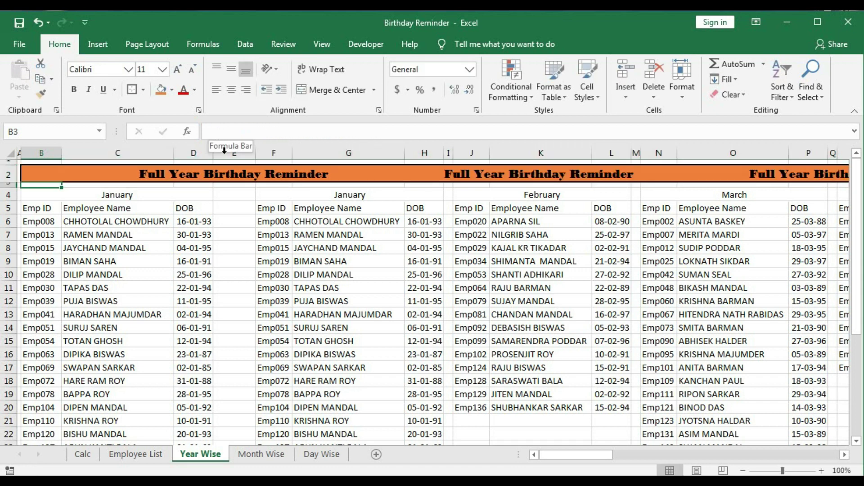
click(327, 284)
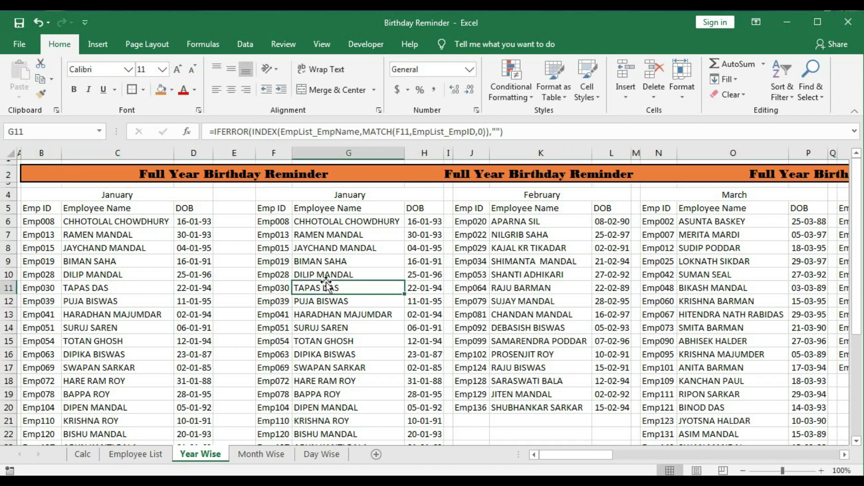
- Format the January header in B4 with orange fill, a thick outside border and bold Bodoni MT Black text
click(36, 195)
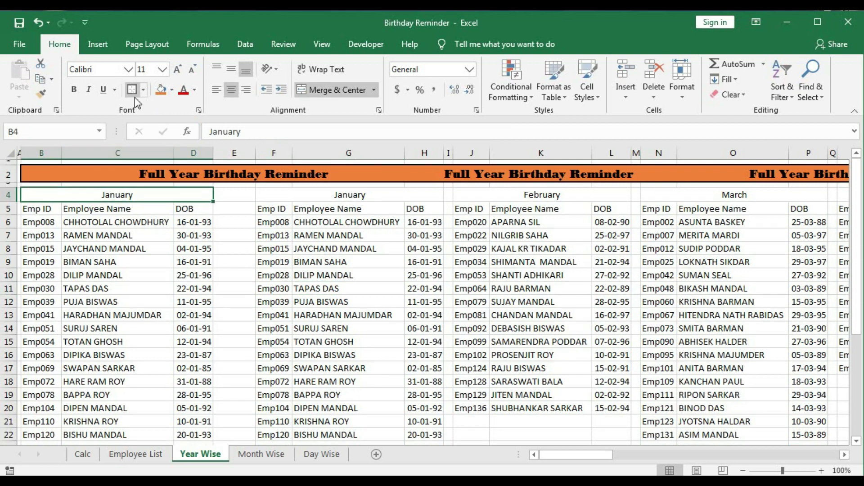
click(161, 92)
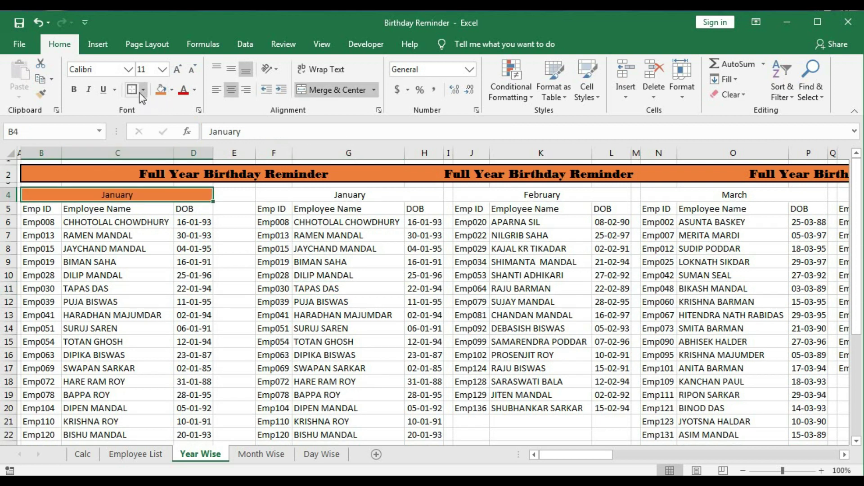
click(75, 90)
click(129, 69)
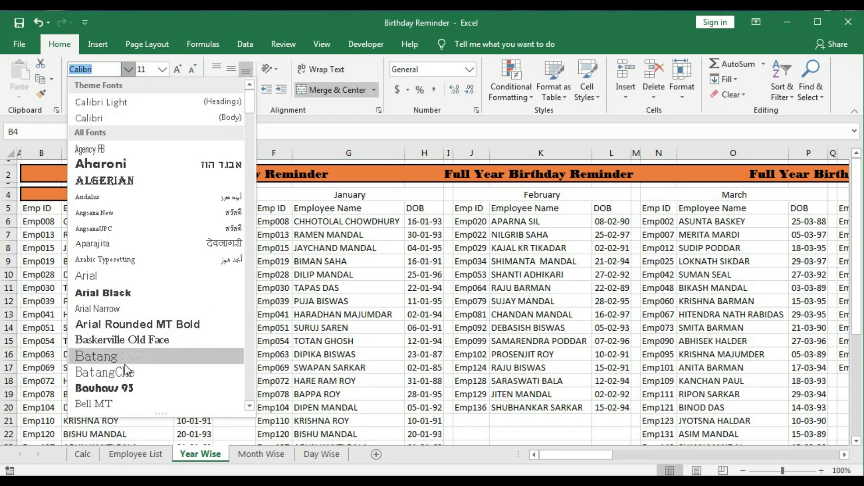
scroll(162, 342, down, 2)
click(157, 399)
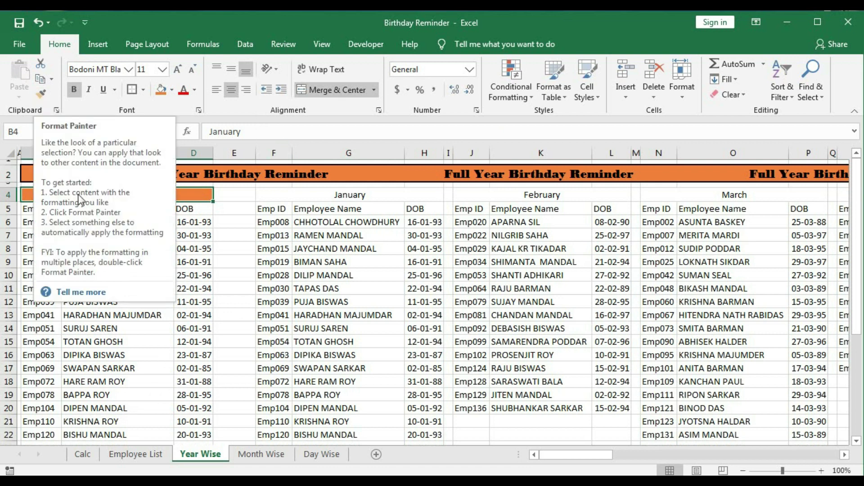
- Copy the January header's formatting to the other month headers in row 4 and remove the duplicate January table
drag(74, 194, 214, 194)
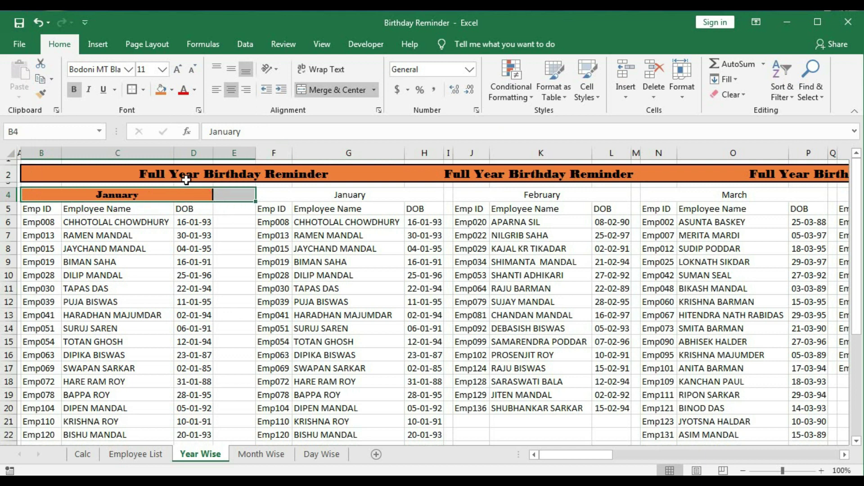
click(43, 93)
mouse_move(289, 195)
mouse_down()
mouse_move(806, 188)
mouse_move(810, 198)
mouse_move(833, 198)
mouse_move(213, 197)
mouse_up()
scroll(213, 197, left, 3)
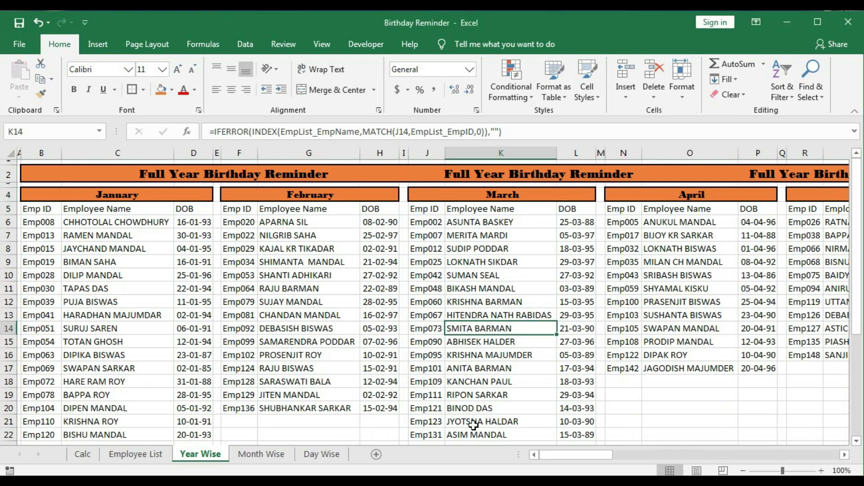
- Start a formula-based conditional formatting rule for January DOB cells D6:D30 with =text(D6,"dd-mm")=text(today(),"dd-mm")
drag(192, 222, 188, 405)
click(511, 94)
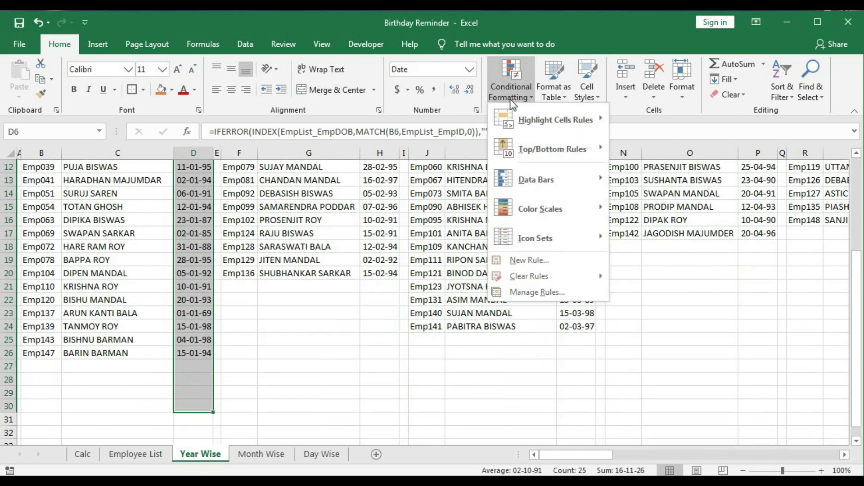
click(530, 261)
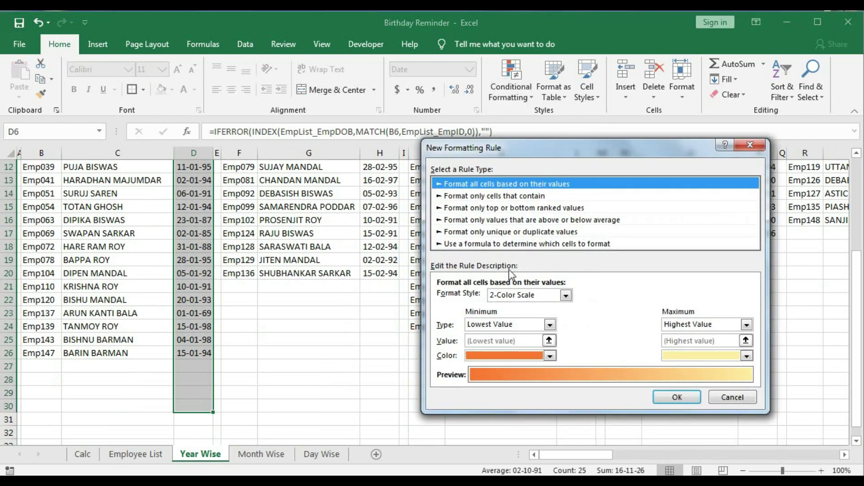
click(450, 244)
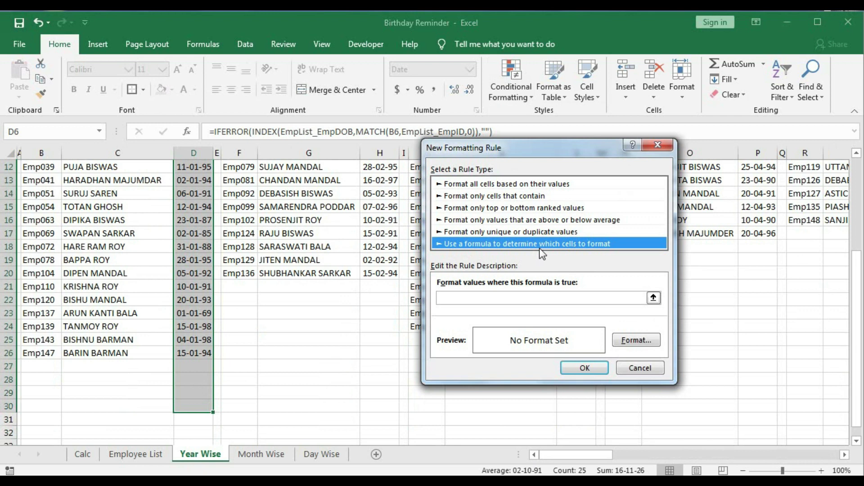
click(528, 297)
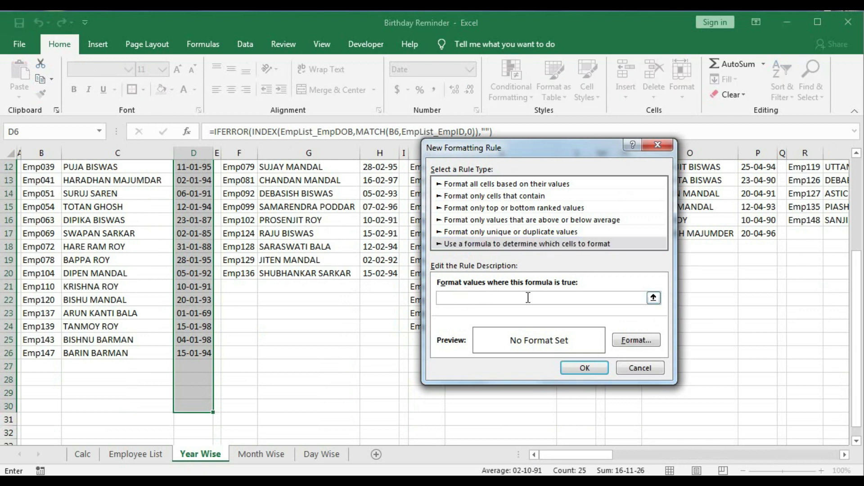
scroll(181, 255, up, 3)
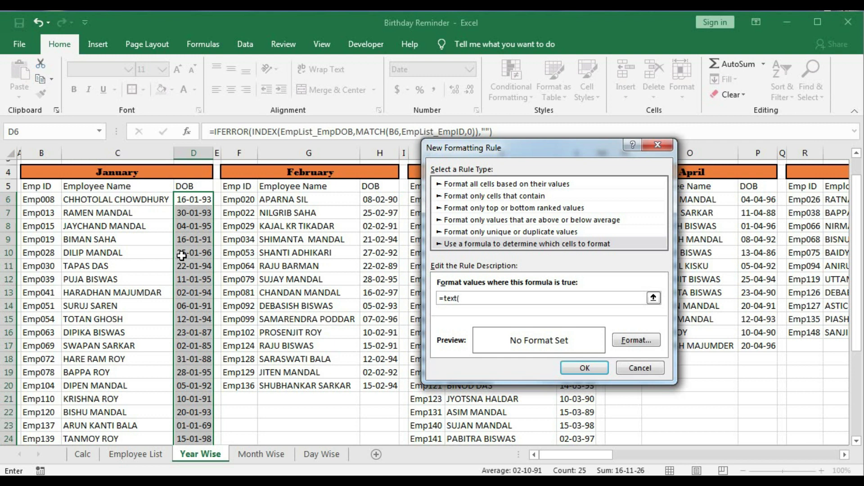
click(190, 200)
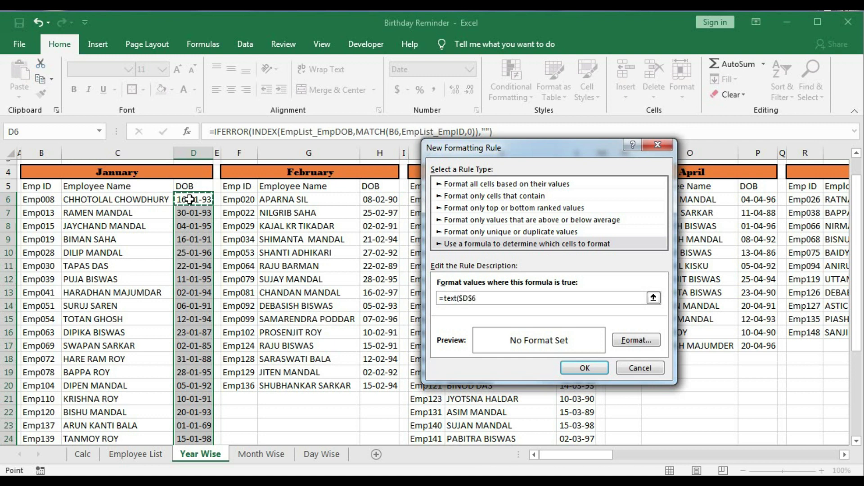
key(F4)
key(F4)
key(F4)
text(,"dd-mm")=text(today(),"dd-mm)
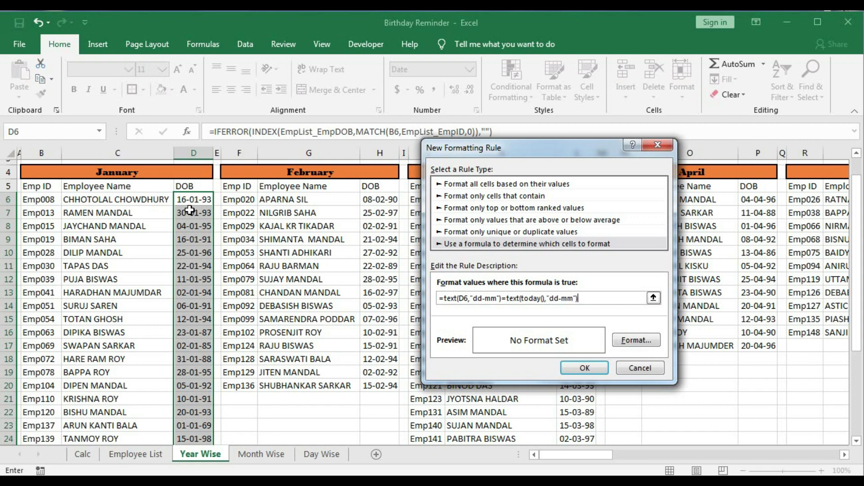
- Give the new rule a light green fill and apply it to the January DOB cells
click(636, 340)
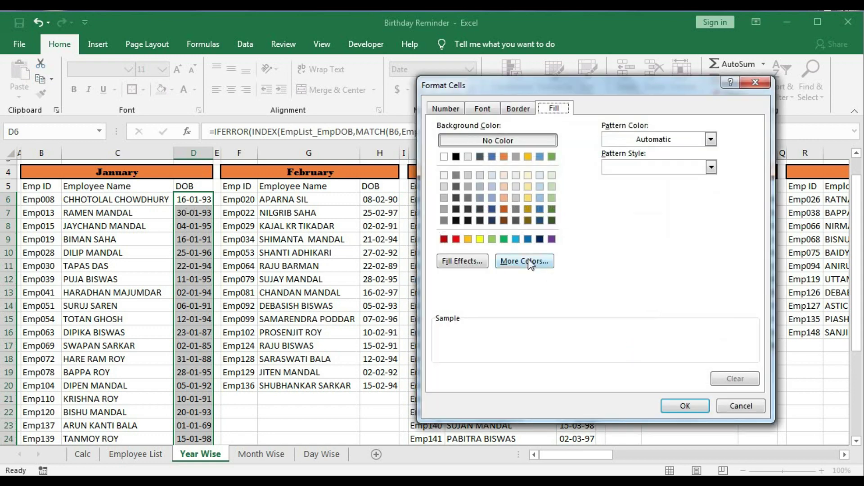
click(493, 240)
click(682, 407)
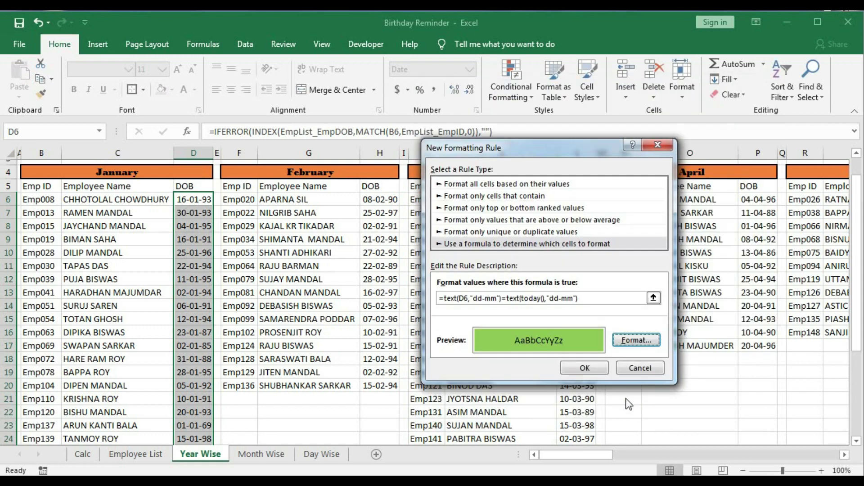
click(581, 367)
- Copy the January DOB formatting to the February, March and April DOB cells in columns H, L and P, down to row 30
scroll(333, 292, down, 3)
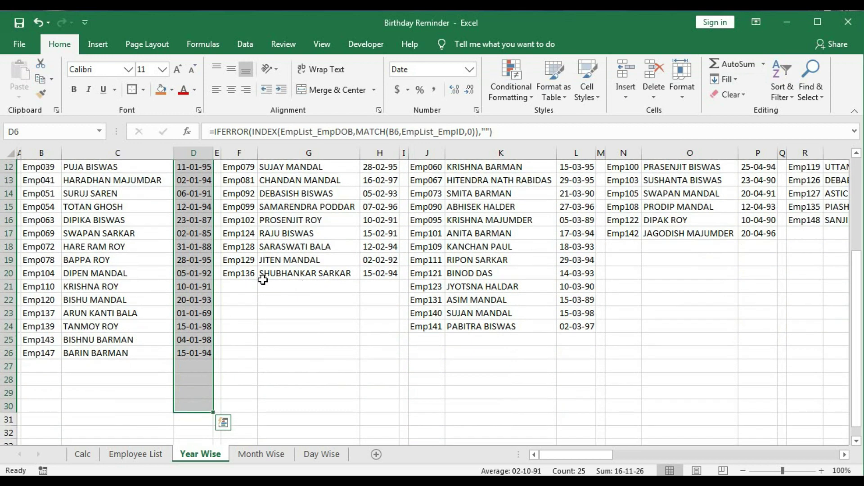
scroll(263, 280, up, 3)
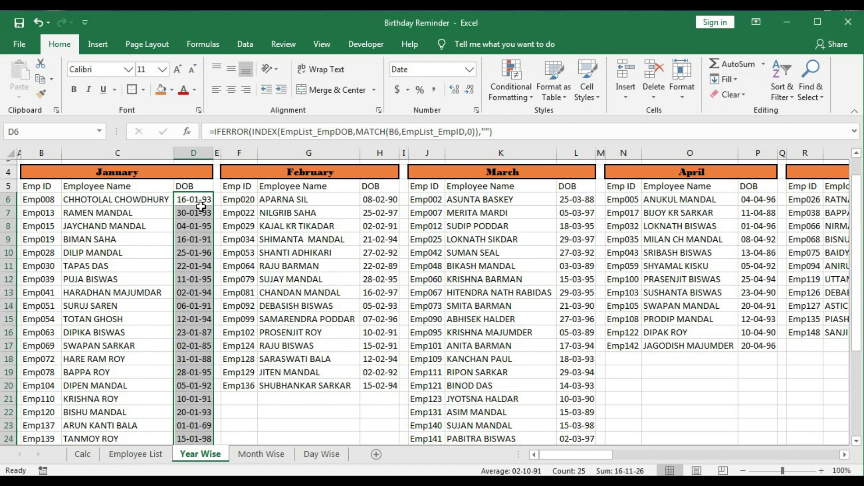
click(41, 95)
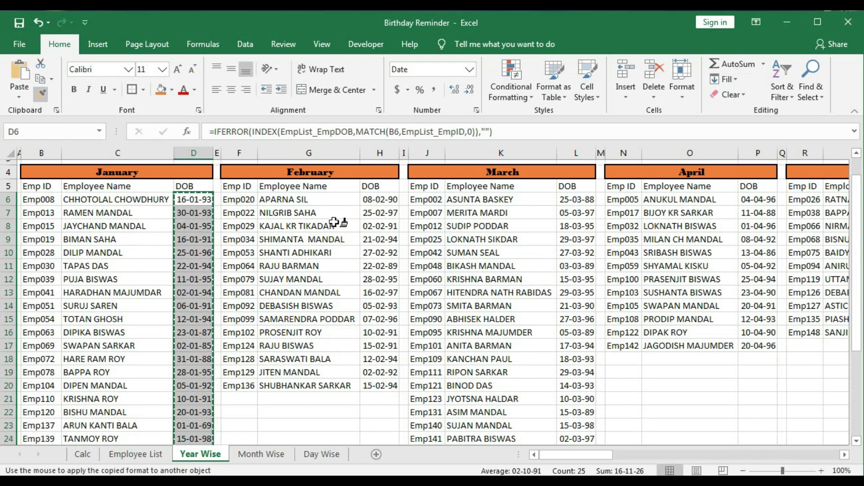
mouse_move(380, 203)
mouse_down()
mouse_move(381, 466)
mouse_move(377, 426)
mouse_up()
scroll(378, 427, up, 3)
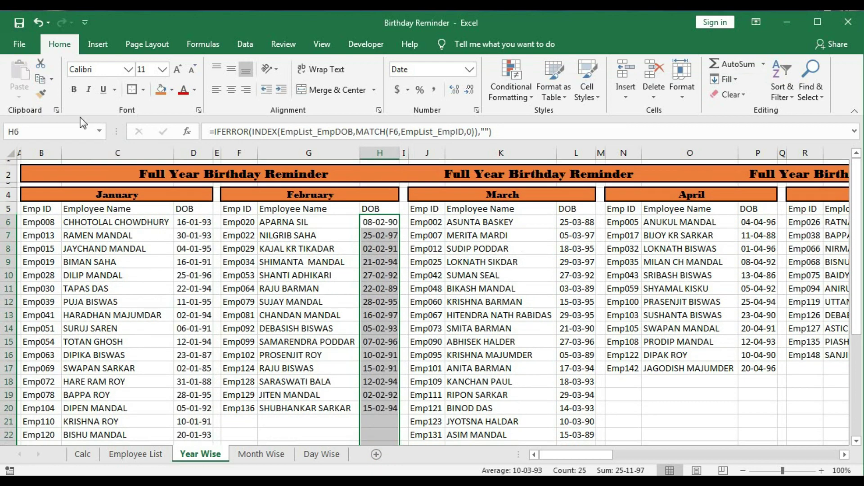
click(41, 94)
mouse_move(577, 222)
mouse_down()
mouse_move(578, 468)
mouse_move(579, 420)
mouse_up()
scroll(579, 421, up, 3)
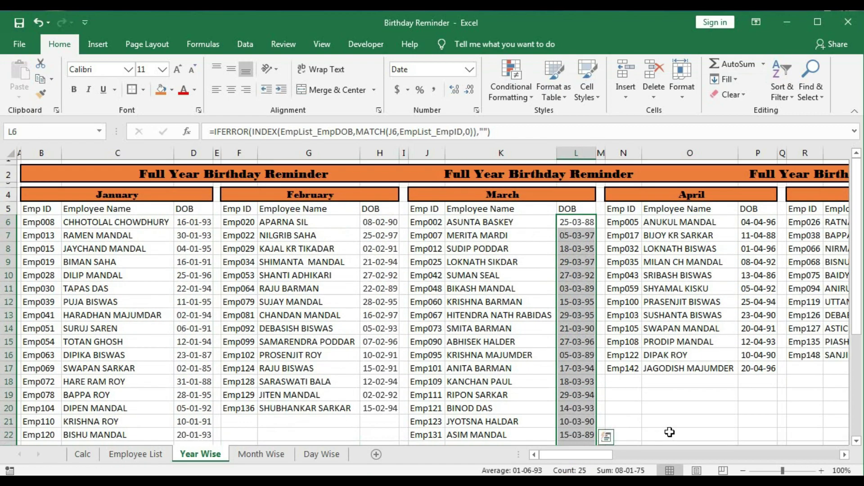
click(46, 96)
drag(758, 222, 755, 423)
scroll(755, 423, up, 4)
- Copy the DOB formatting to the May, June, July and August DOB cells in columns T, X, AB and AF
drag(576, 455, 635, 455)
click(41, 95)
drag(224, 222, 220, 414)
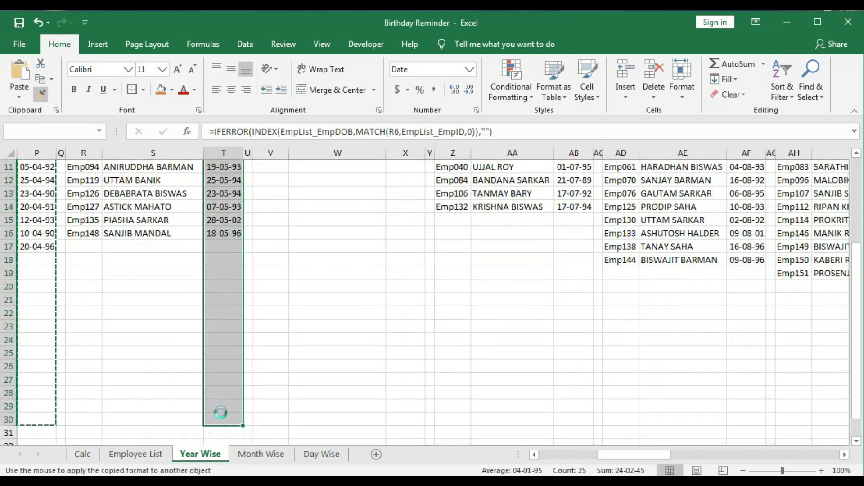
click(42, 94)
mouse_move(405, 222)
mouse_down()
mouse_move(403, 428)
mouse_move(403, 420)
mouse_up()
click(42, 95)
mouse_move(574, 222)
mouse_down()
mouse_move(579, 459)
mouse_move(578, 420)
mouse_up()
click(41, 95)
drag(747, 222, 747, 421)
scroll(747, 420, up, 4)
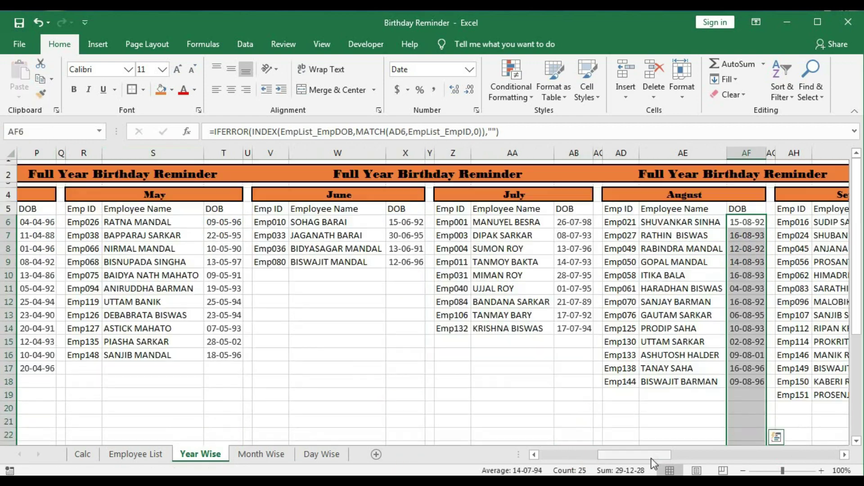
- Copy the DOB formatting to the September, October, November and December DOB cells in columns AJ, AN, AR and AV
drag(652, 456, 719, 456)
click(41, 95)
drag(183, 222, 190, 392)
click(42, 95)
mouse_move(353, 222)
mouse_down()
mouse_move(355, 440)
mouse_move(355, 421)
mouse_up()
click(41, 94)
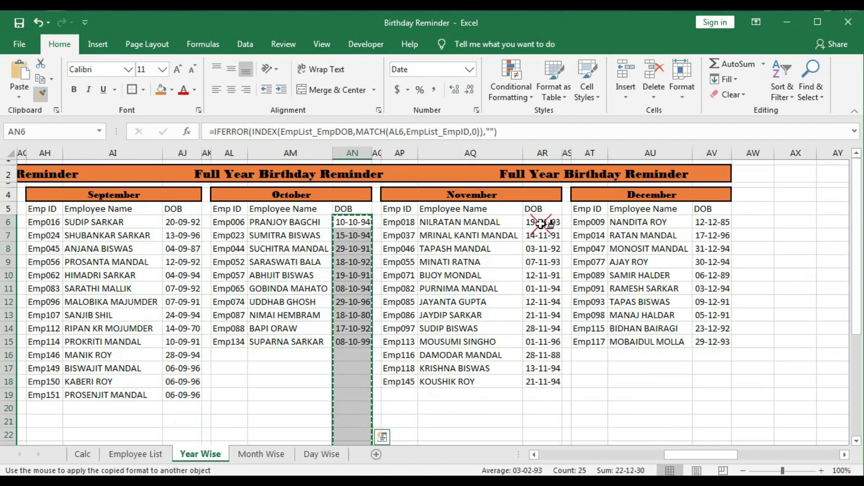
drag(545, 222, 543, 421)
click(41, 95)
drag(713, 222, 717, 420)
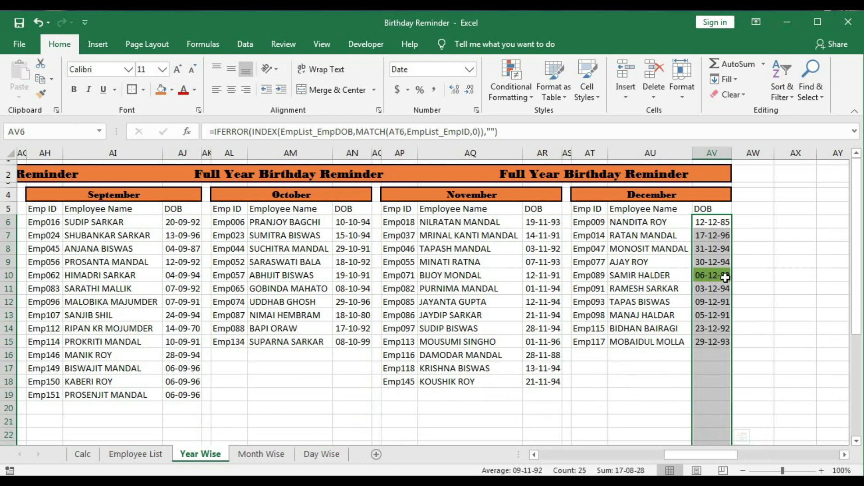
click(662, 279)
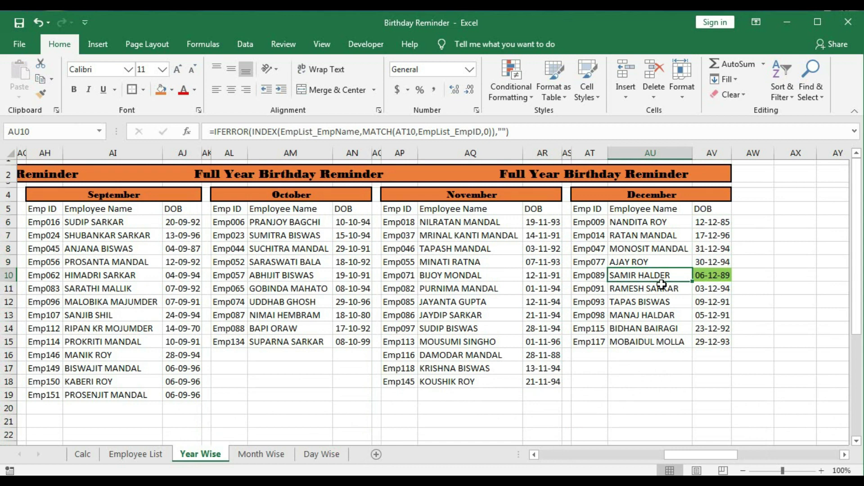
click(613, 199)
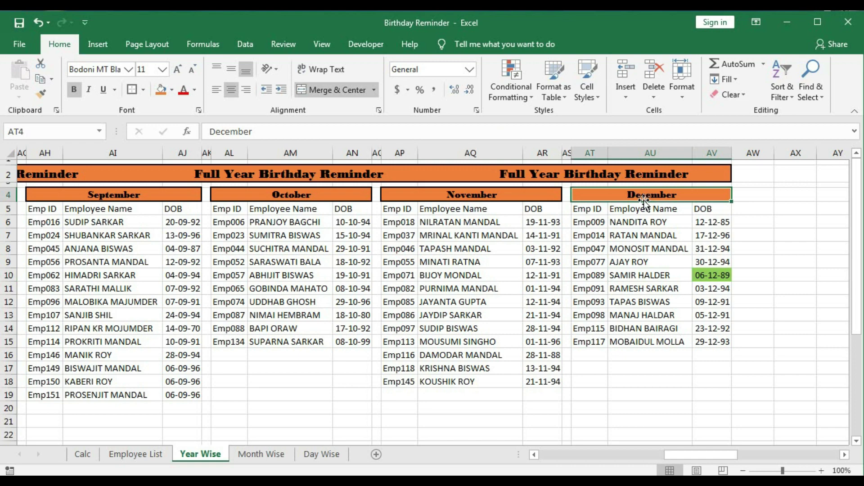
- Enlarge column A and row 1, and start a MATCH formula in A1 with TEXT(today(),"mmmm") as the lookup value
drag(684, 456, 558, 457)
drag(22, 157, 9, 176)
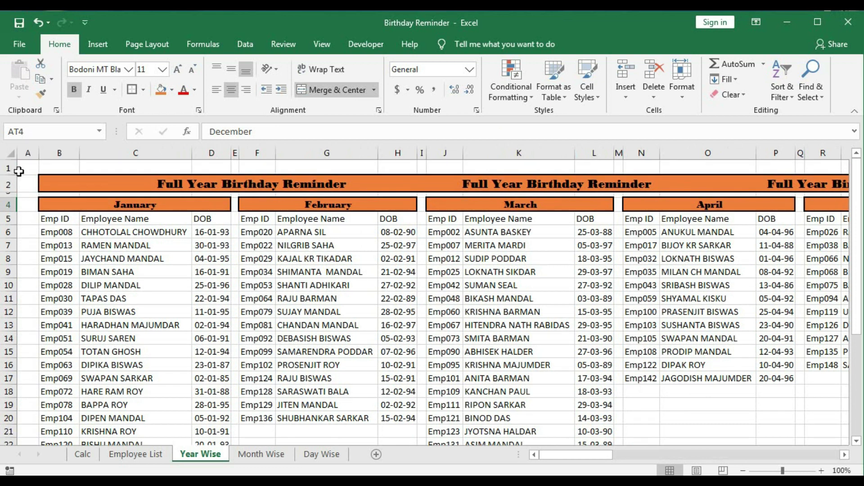
click(20, 170)
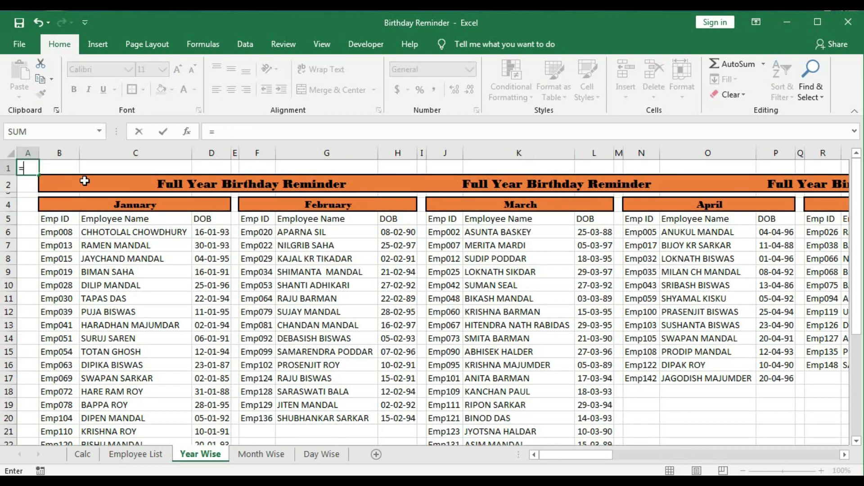
text(=mat)
key(Tab)
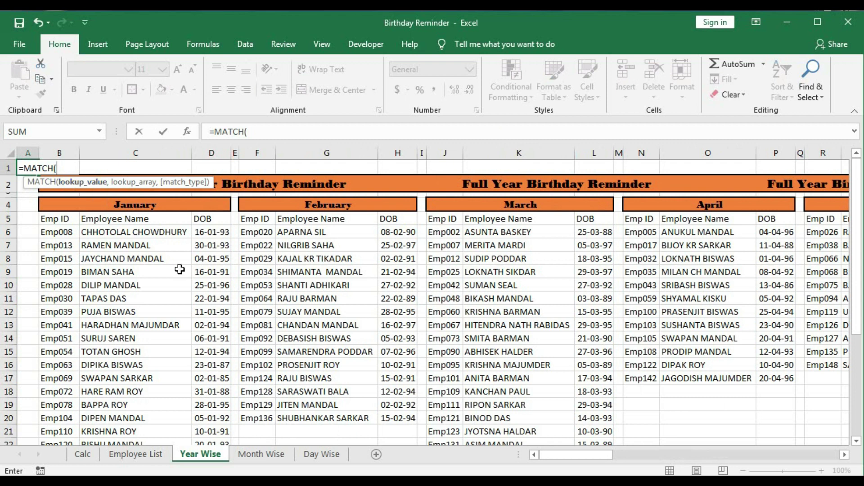
text(tex)
key(Tab)
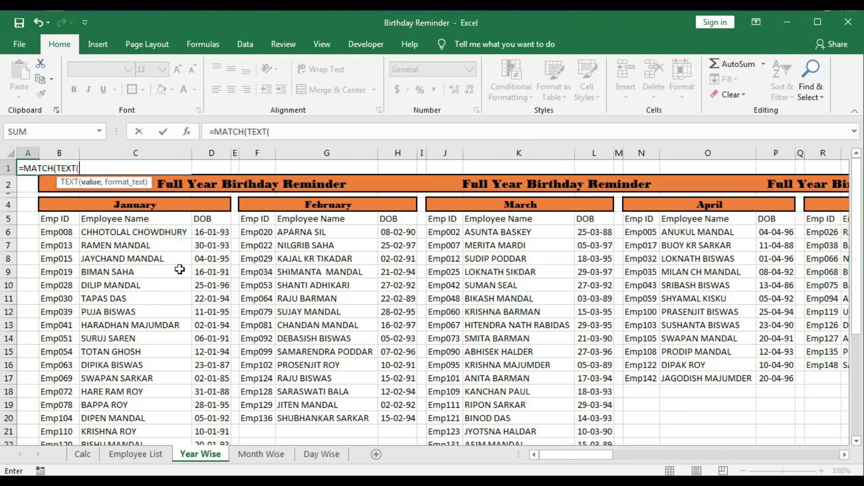
text(to)
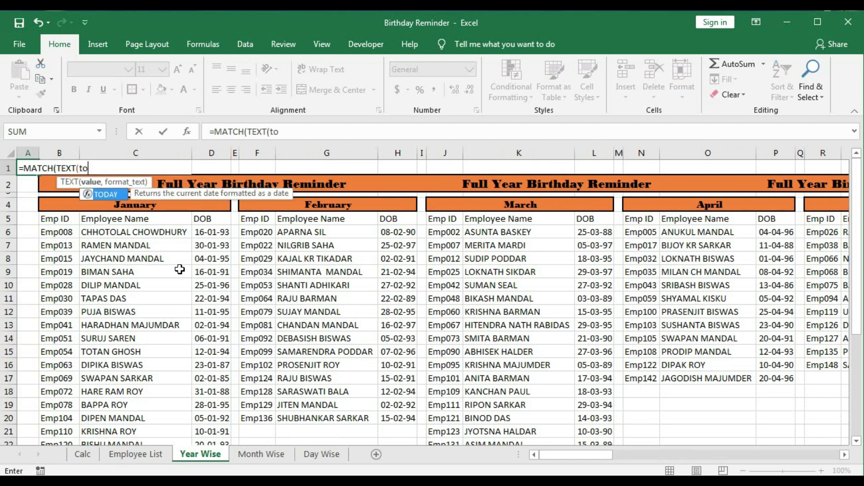
text(day(),)
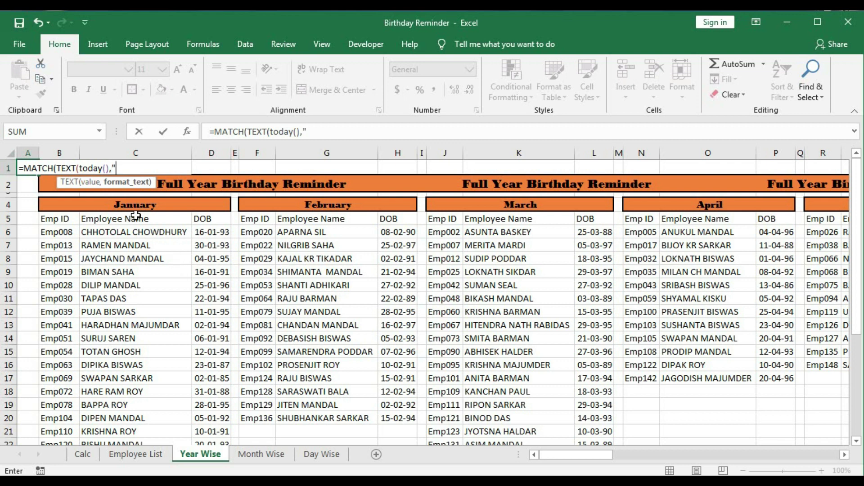
text("mmmm)
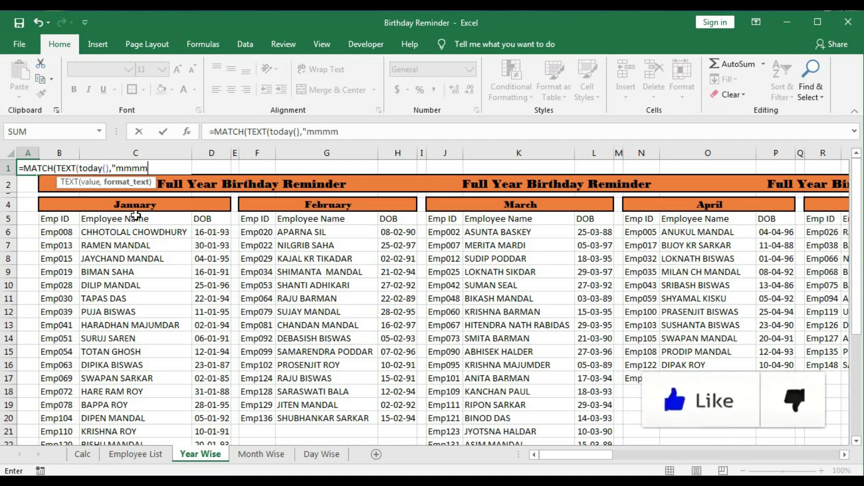
text(")
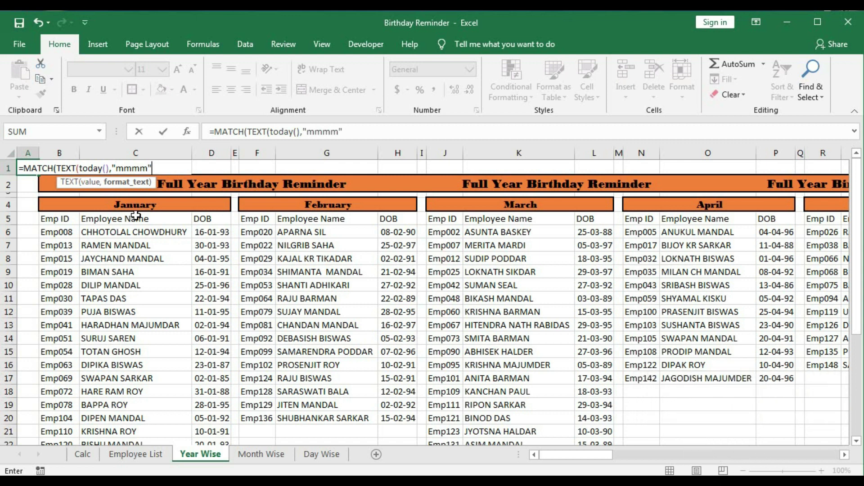
text())
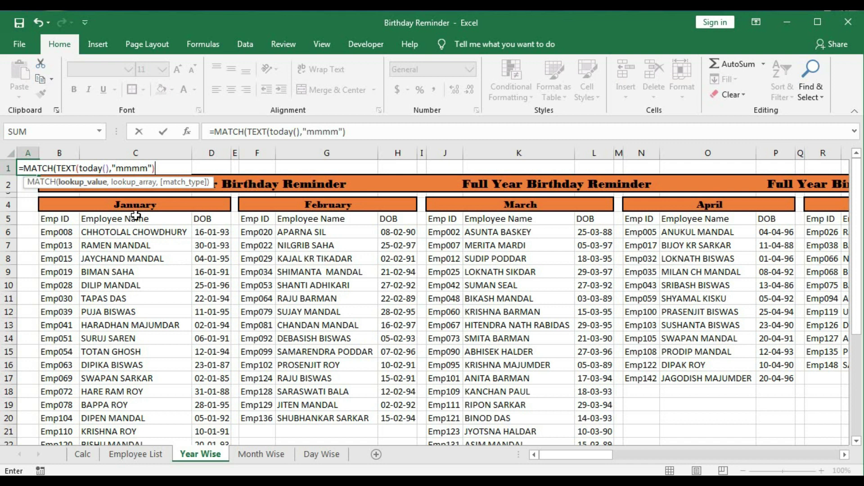
text(,)
- Evaluate the lookup value inside the MATCH formula to check its result, and restore the TEXT expression
click(74, 182)
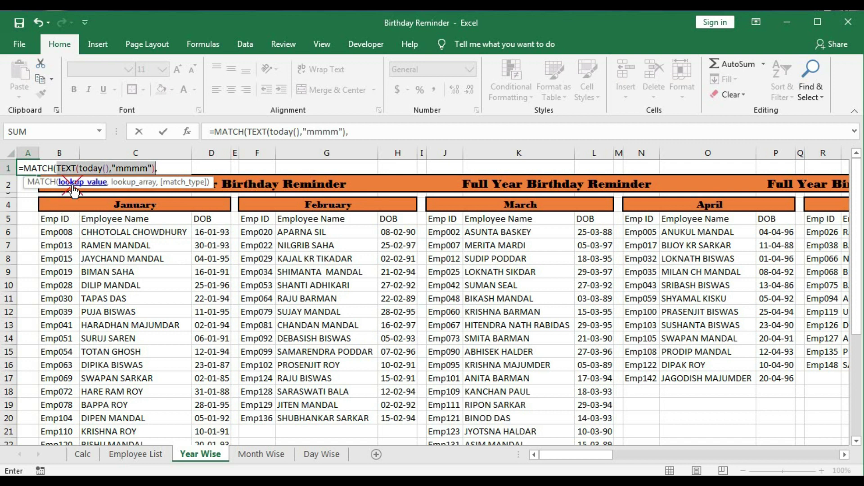
key(F9)
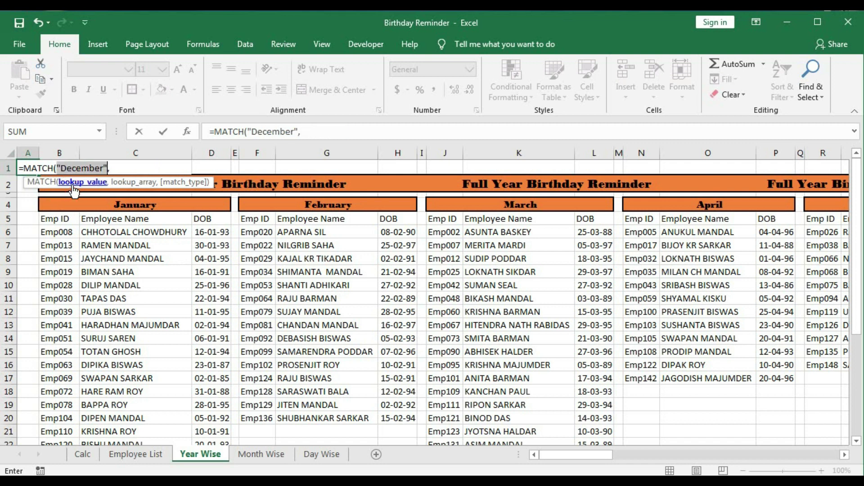
key(ctrl+z)
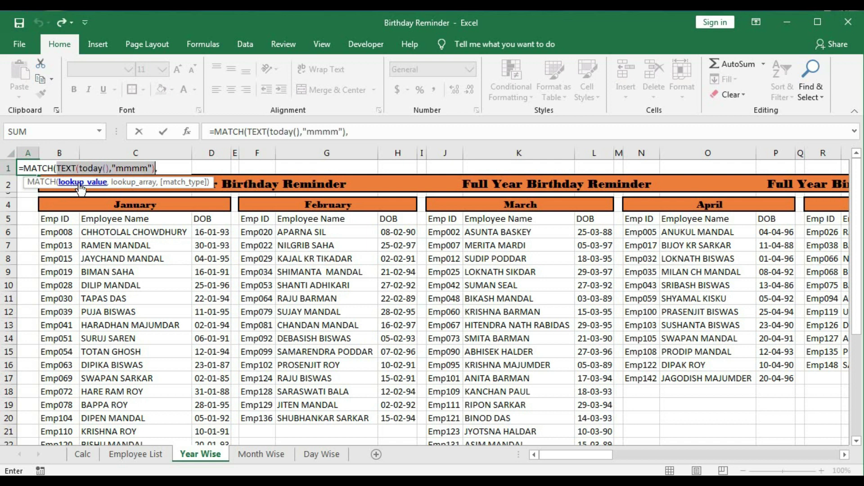
- Complete the MATCH formula in A1 with row 4 (4:4) as the lookup array and 0 for an exact match
click(168, 165)
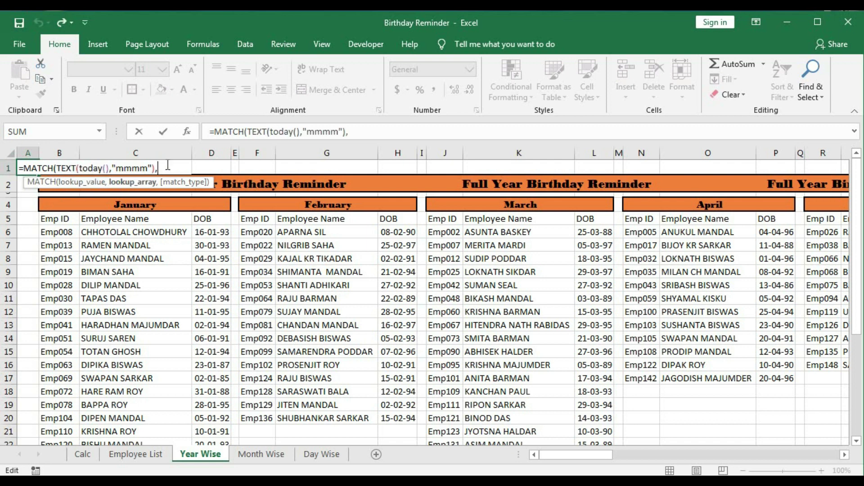
click(7, 204)
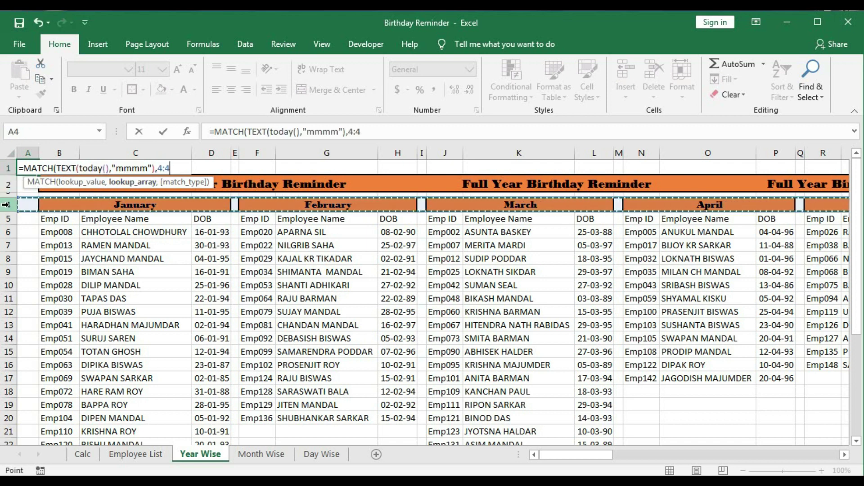
text(,)
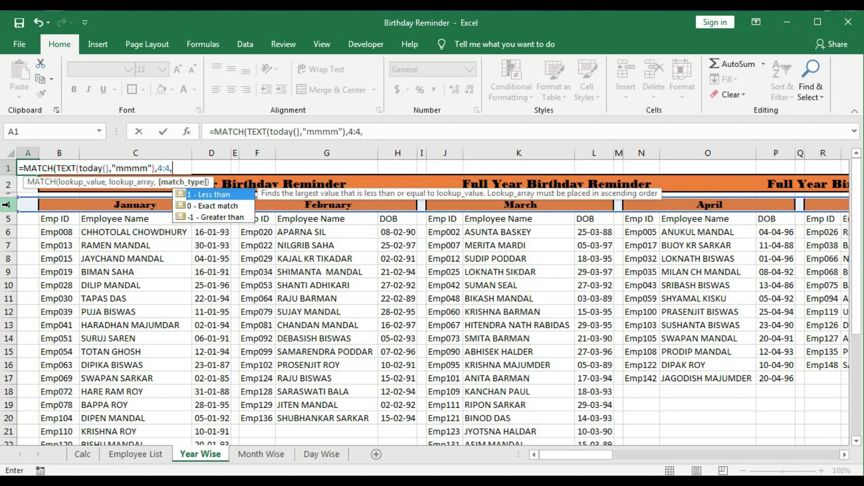
text(0))
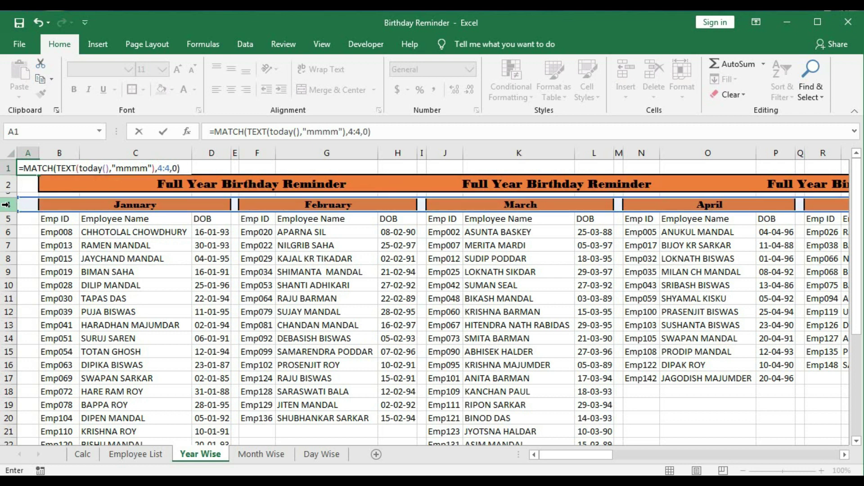
key(Return)
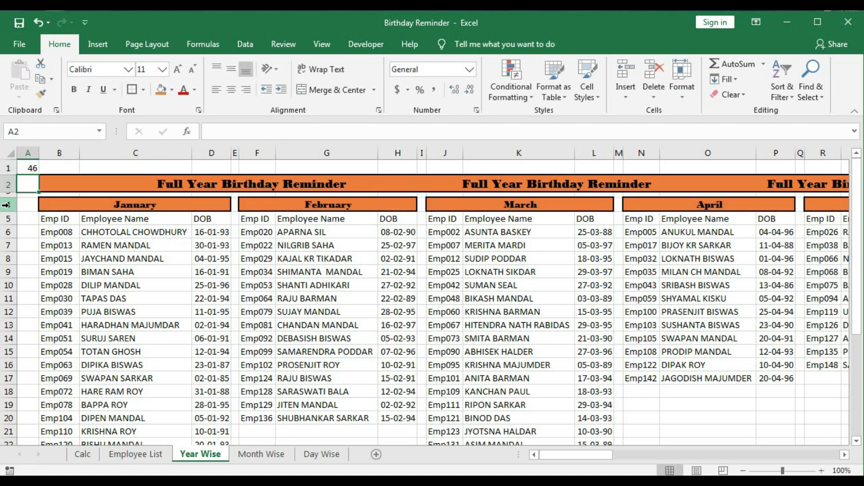
click(24, 167)
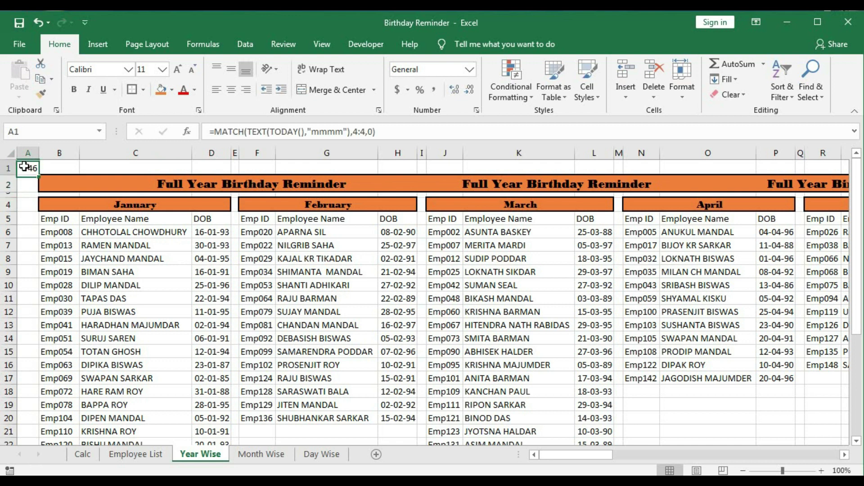
- Open the code module of the Year Wise sheet and choose the Worksheet object for its event procedures
right_click(195, 455)
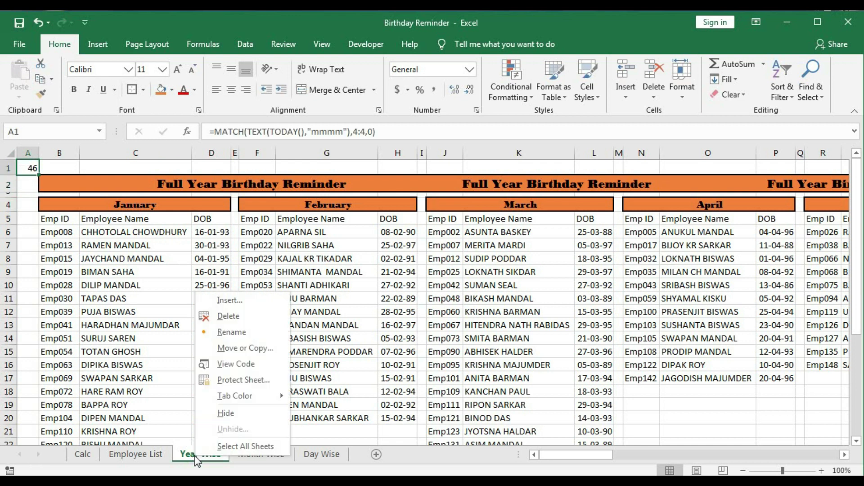
click(231, 365)
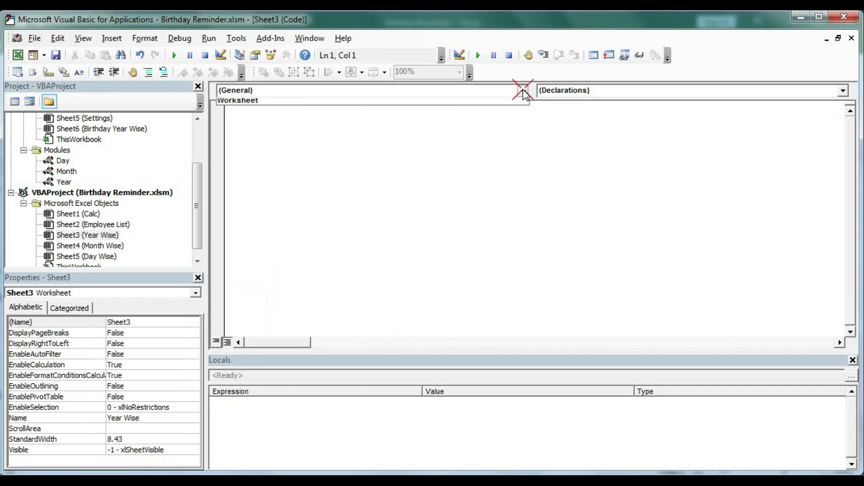
click(525, 84)
click(525, 85)
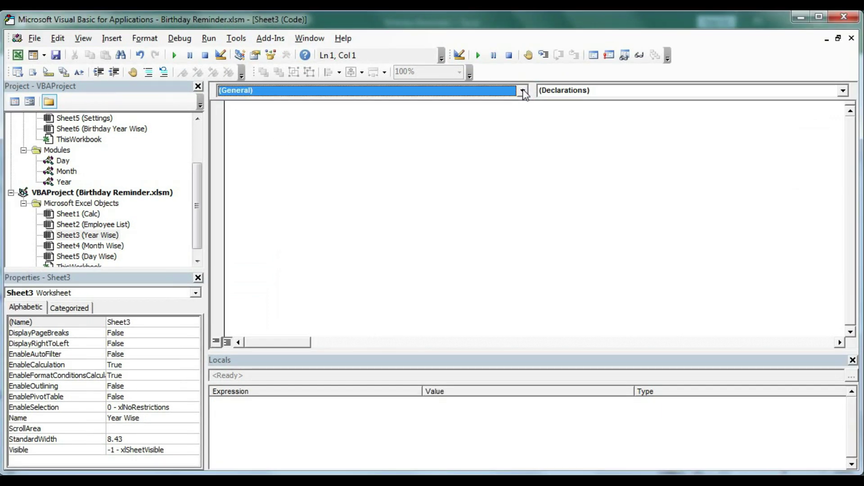
click(524, 90)
click(512, 110)
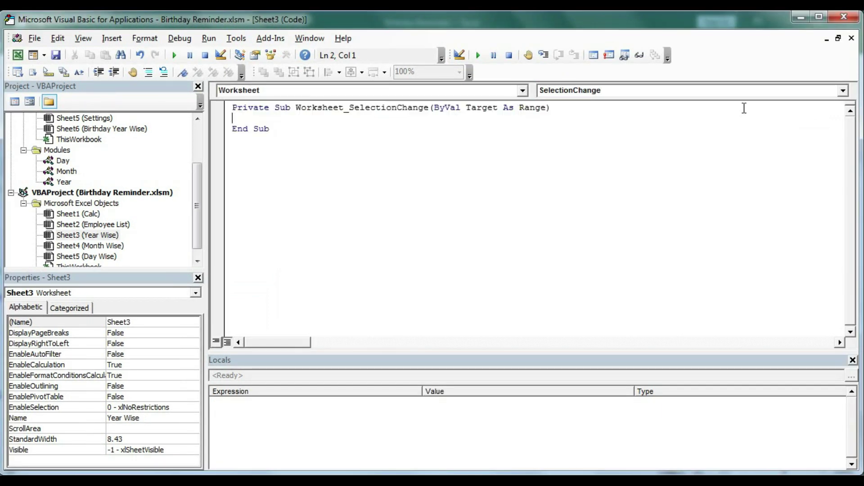
- Add a Worksheet_Activate procedure and delete the empty Worksheet_SelectionChange procedure
click(843, 90)
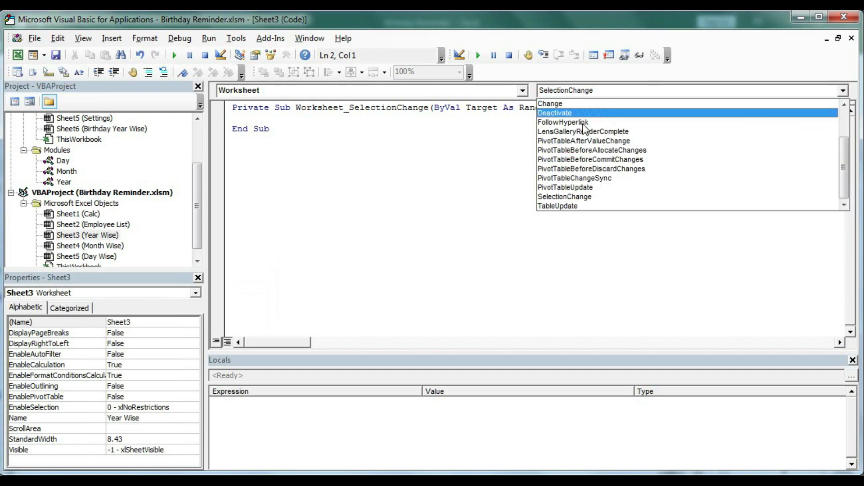
click(844, 113)
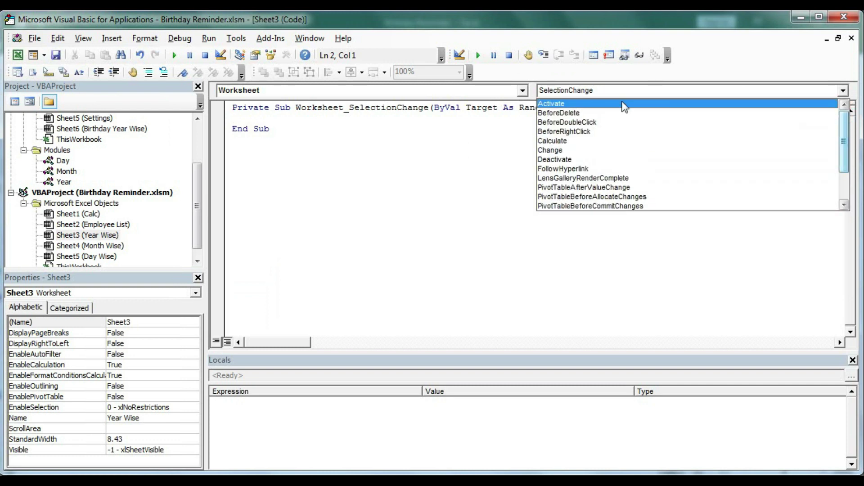
click(624, 106)
drag(240, 148, 289, 177)
key(Delete)
- Start a statement inside Worksheet_Activate with sheet3.Cells, giving 4 as the row index
click(256, 123)
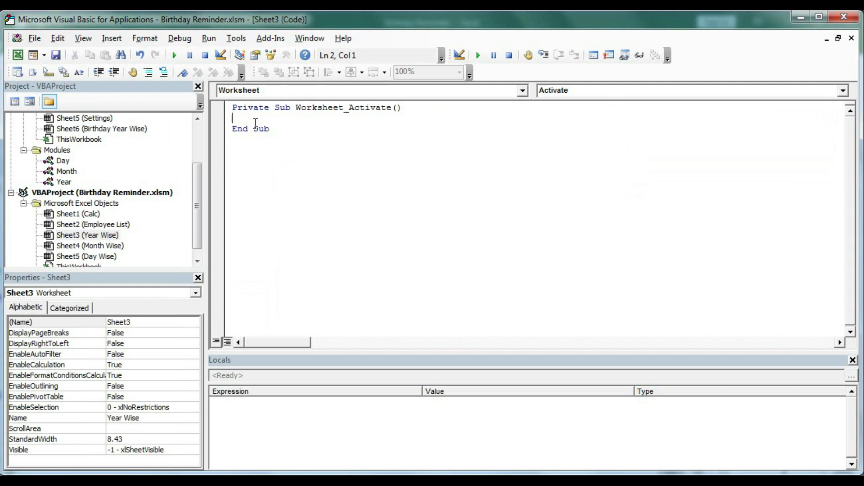
text(sheets)
drag(197, 212, 198, 236)
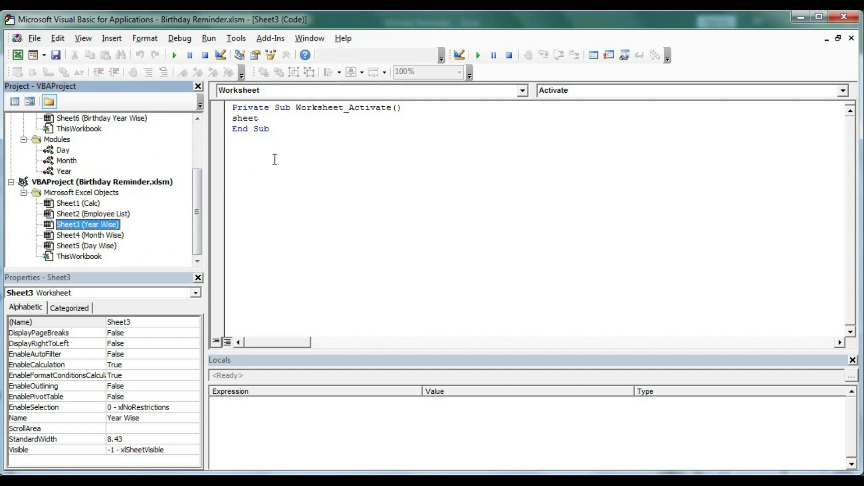
click(284, 119)
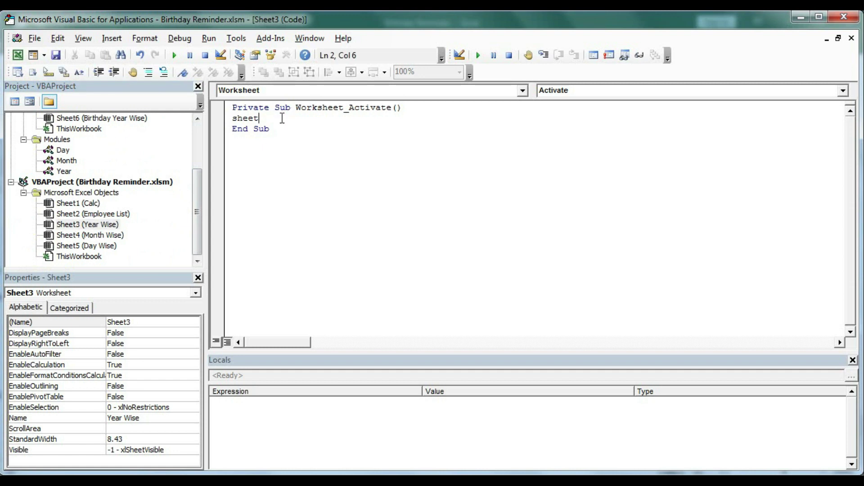
text(3.)
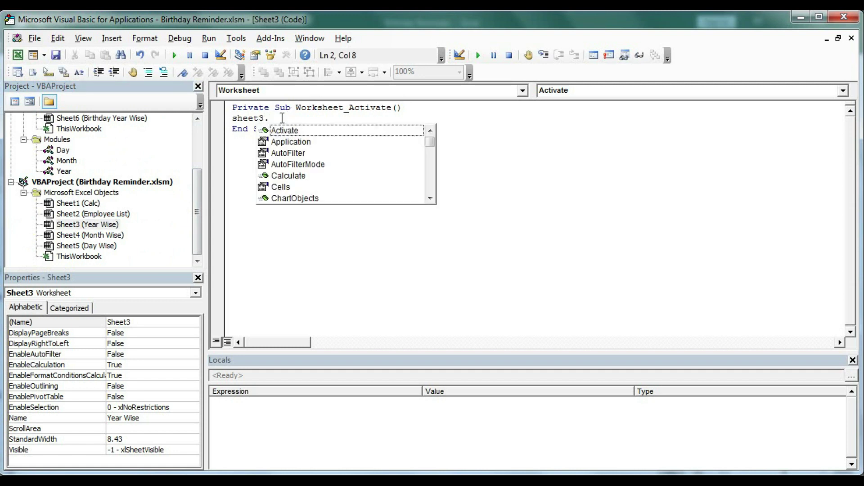
text(ce)
key(Tab)
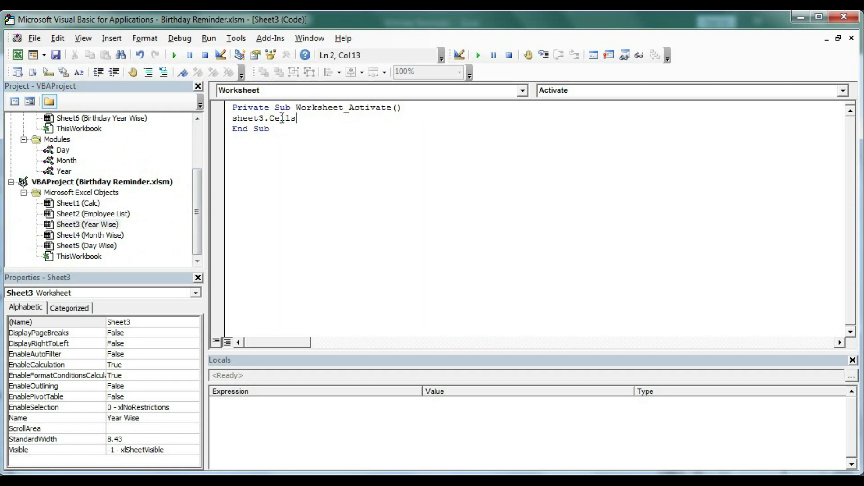
text(()
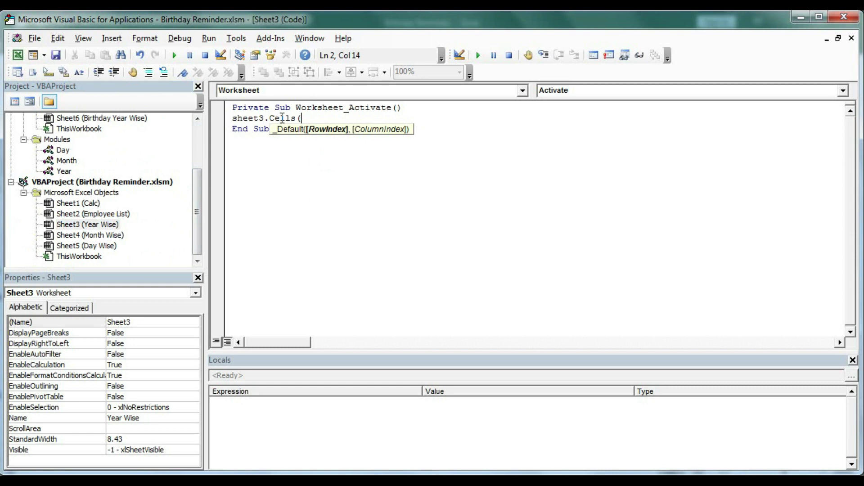
text(4,)
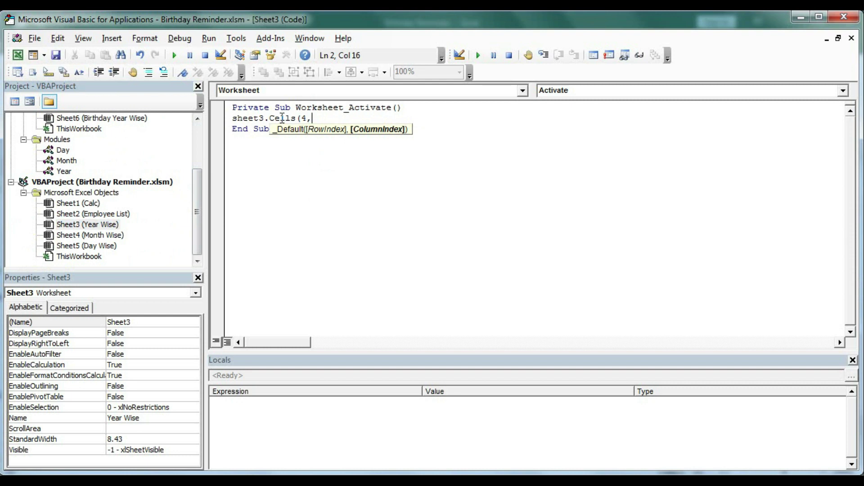
- Check A1 on the Year Wise sheet, and complete the Cells statement with Sheet3.Range("A1") as the column index, followed by .Select
click(276, 481)
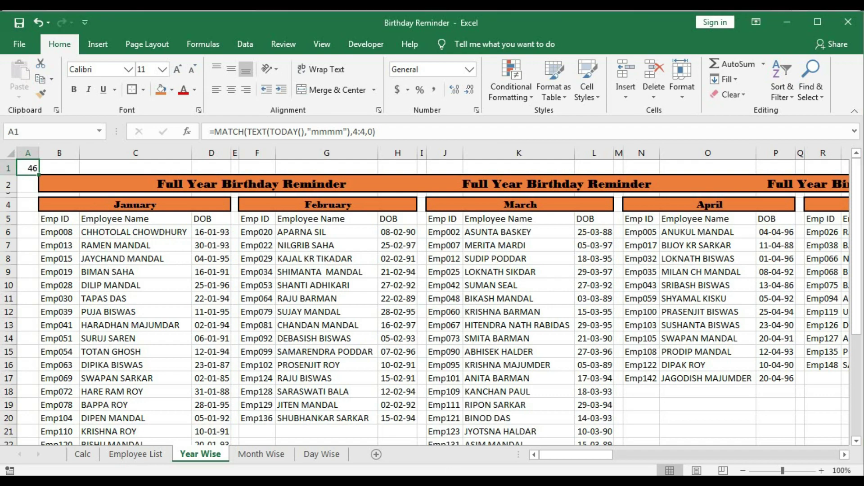
click(451, 480)
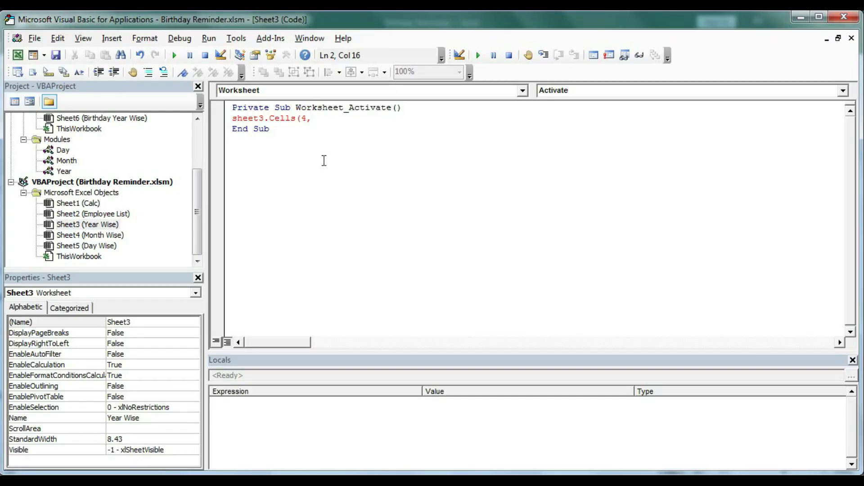
text(sheet3.Ra)
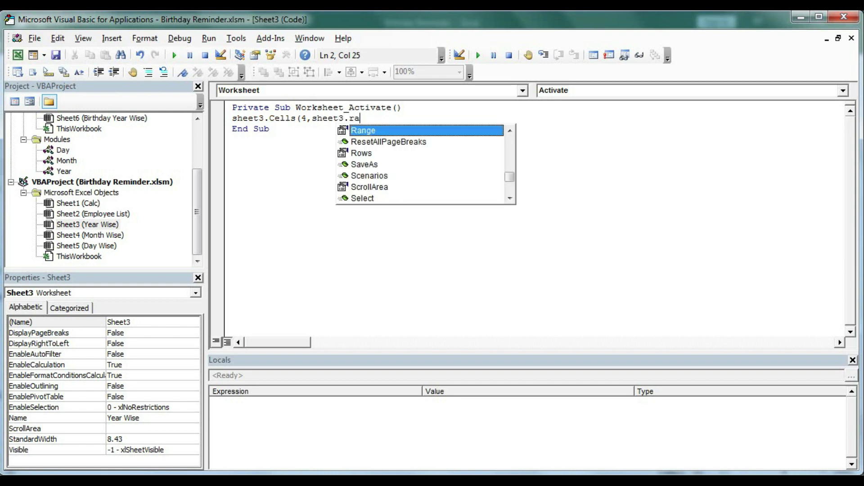
key(Tab)
text((")
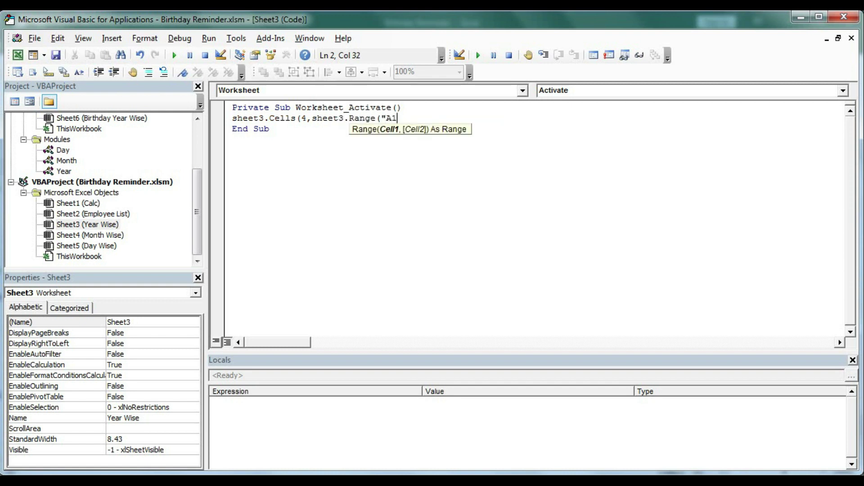
text(A1")))
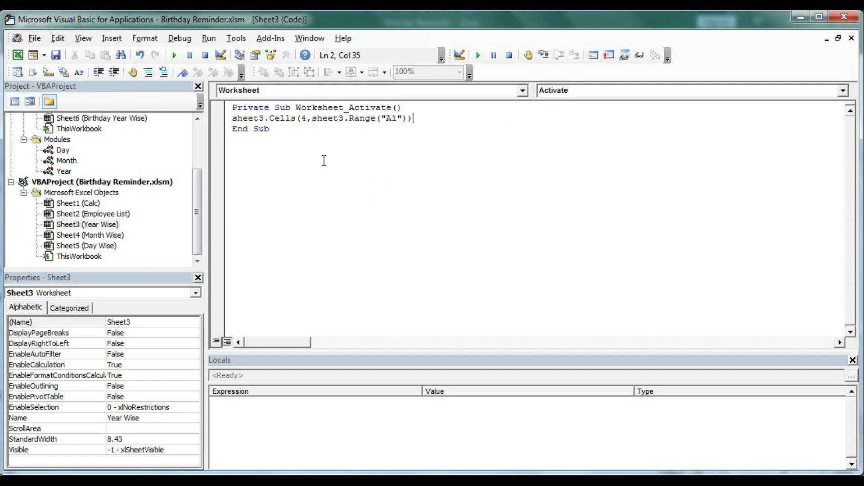
text(.select)
key(Down)
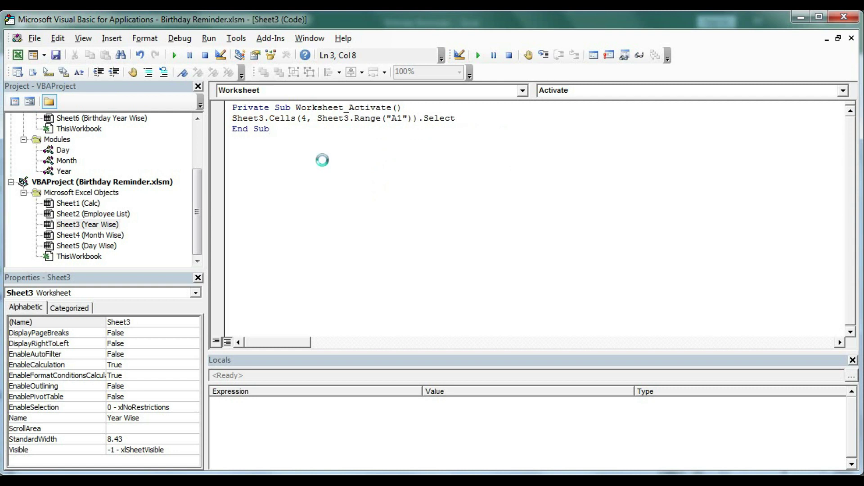
- Close the code editor and test the activation macro by switching between Month Wise and Year Wise, including with the October header selected
click(844, 17)
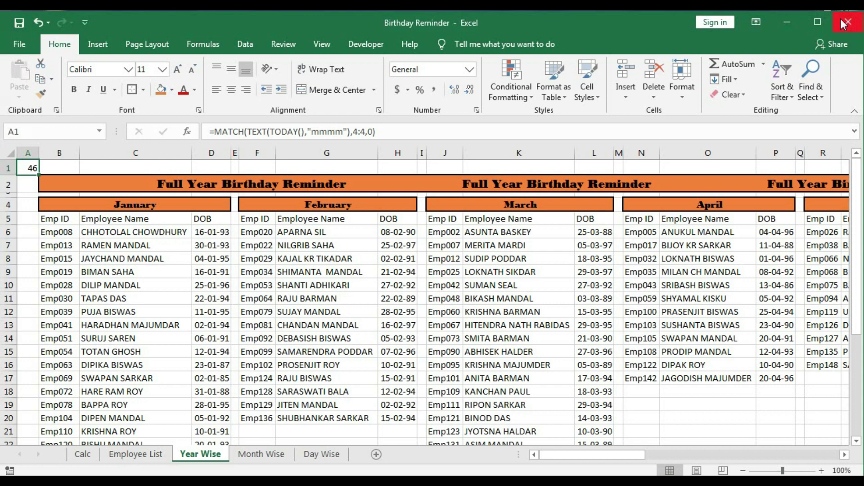
click(253, 457)
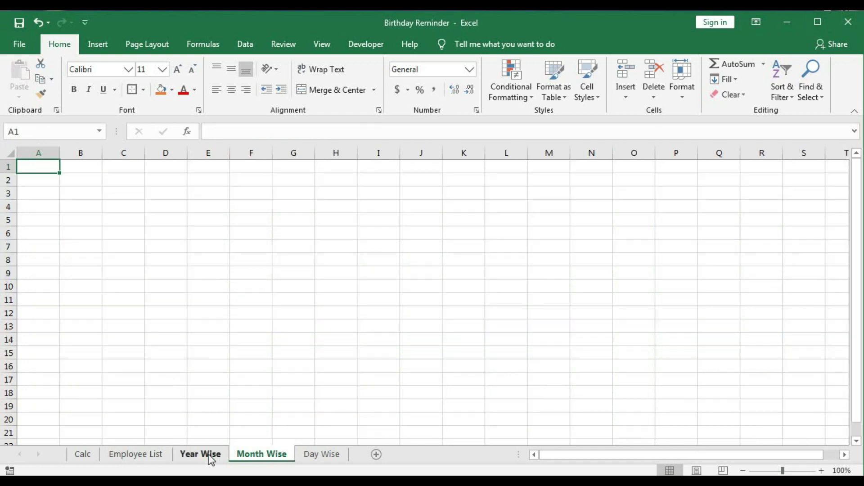
click(209, 455)
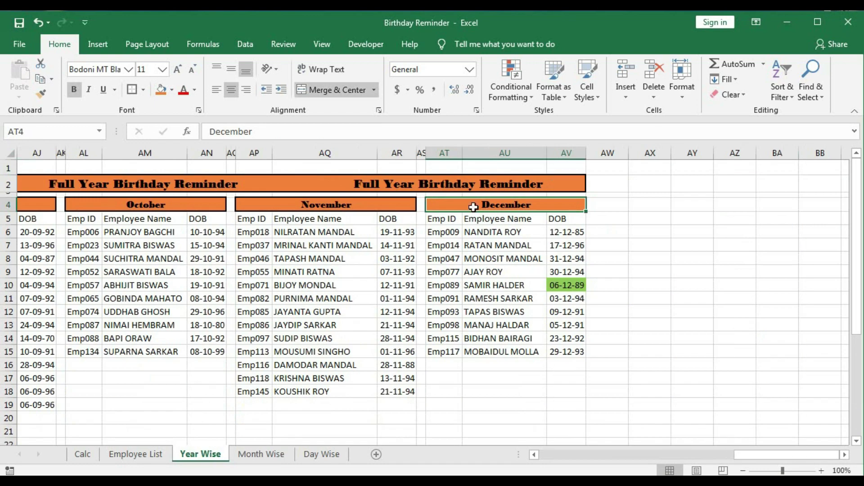
click(110, 203)
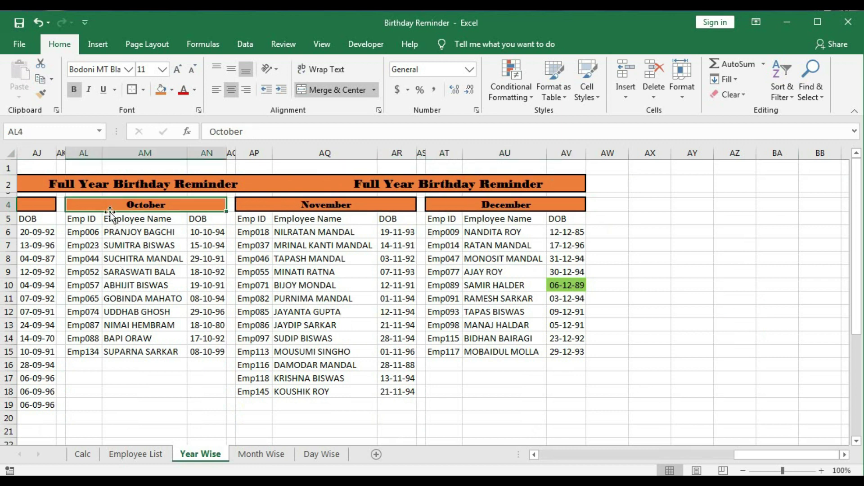
click(252, 456)
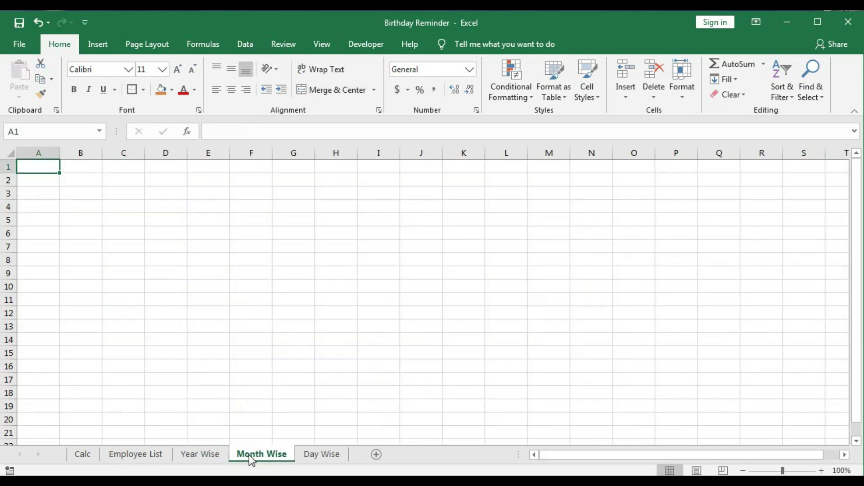
click(204, 456)
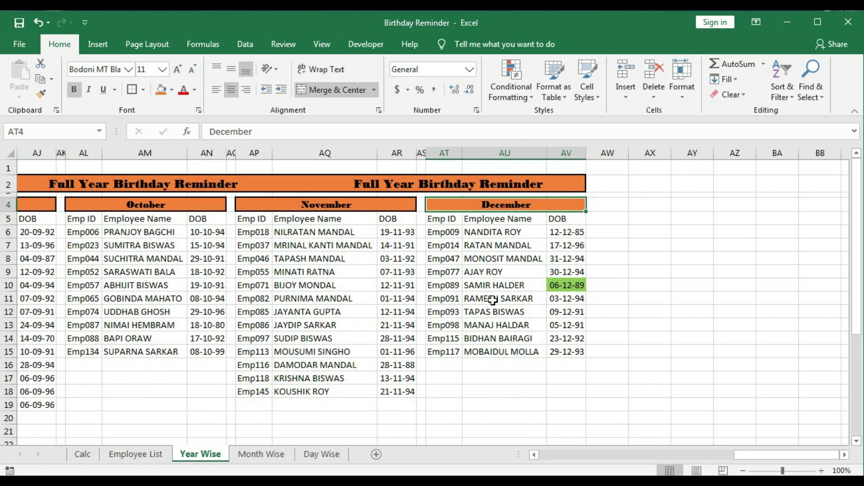
- Select the January header on Year Wise, and switch to Month Wise and back to retest the activation macro
drag(739, 456, 468, 460)
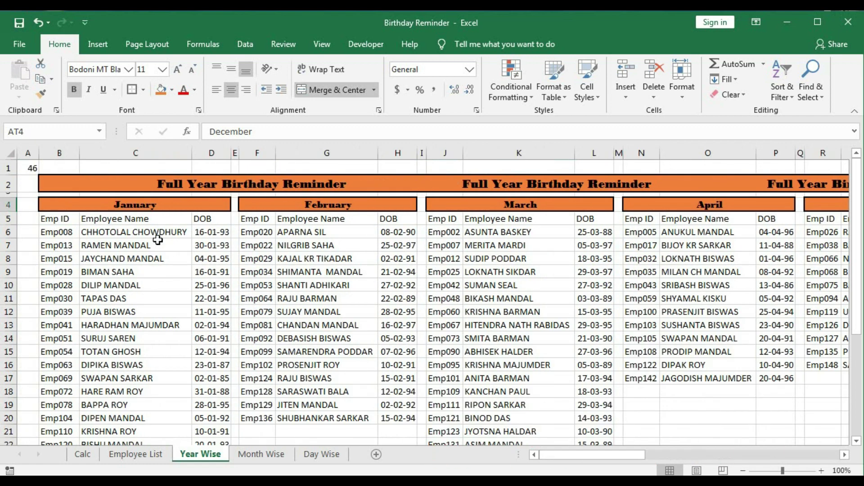
click(136, 205)
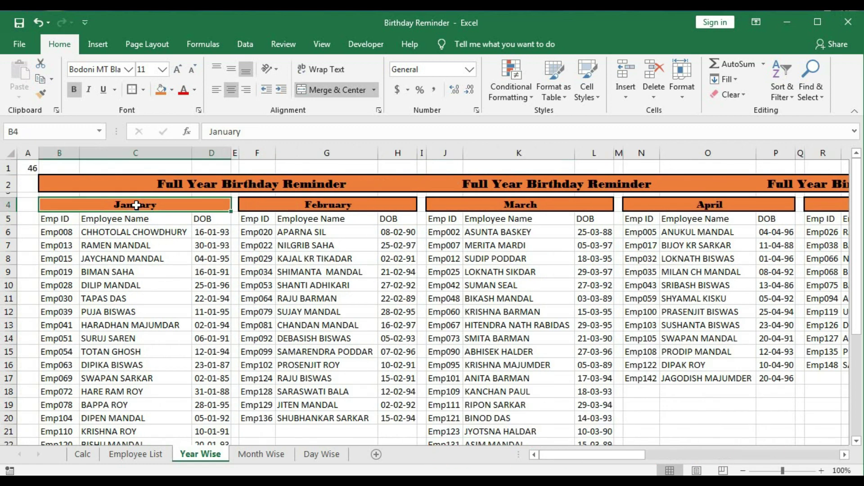
click(265, 455)
click(207, 456)
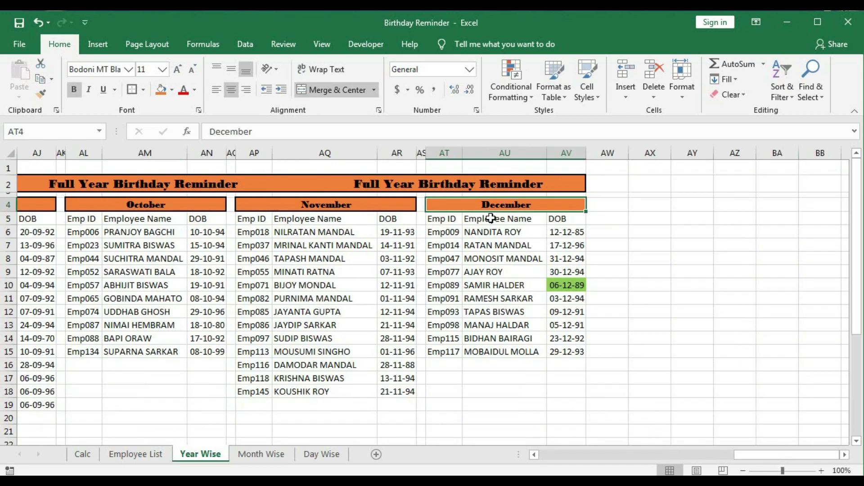
- Shrink column A and row 1 of Year Wise to hide the MATCH helper cell A1
drag(765, 458, 546, 457)
click(328, 325)
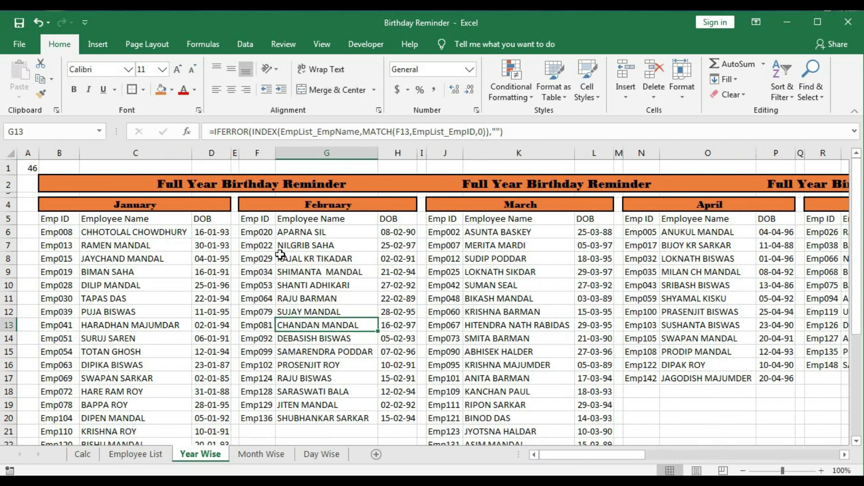
drag(38, 153, 13, 166)
click(10, 169)
click(123, 251)
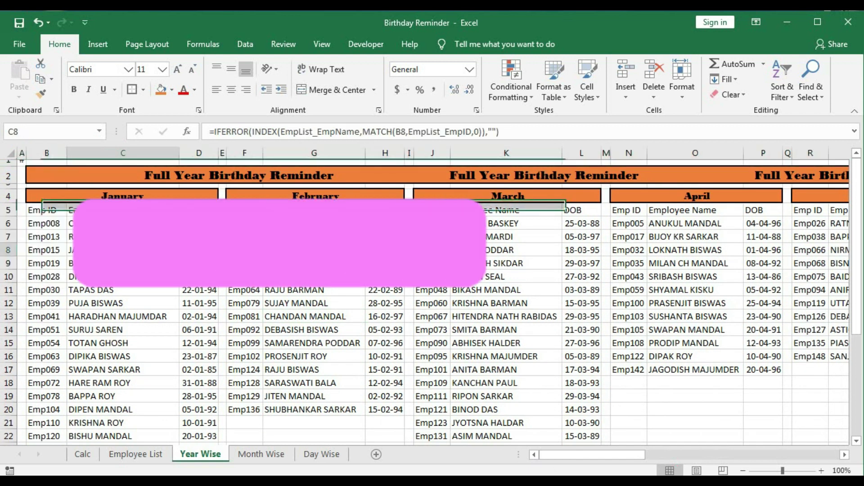